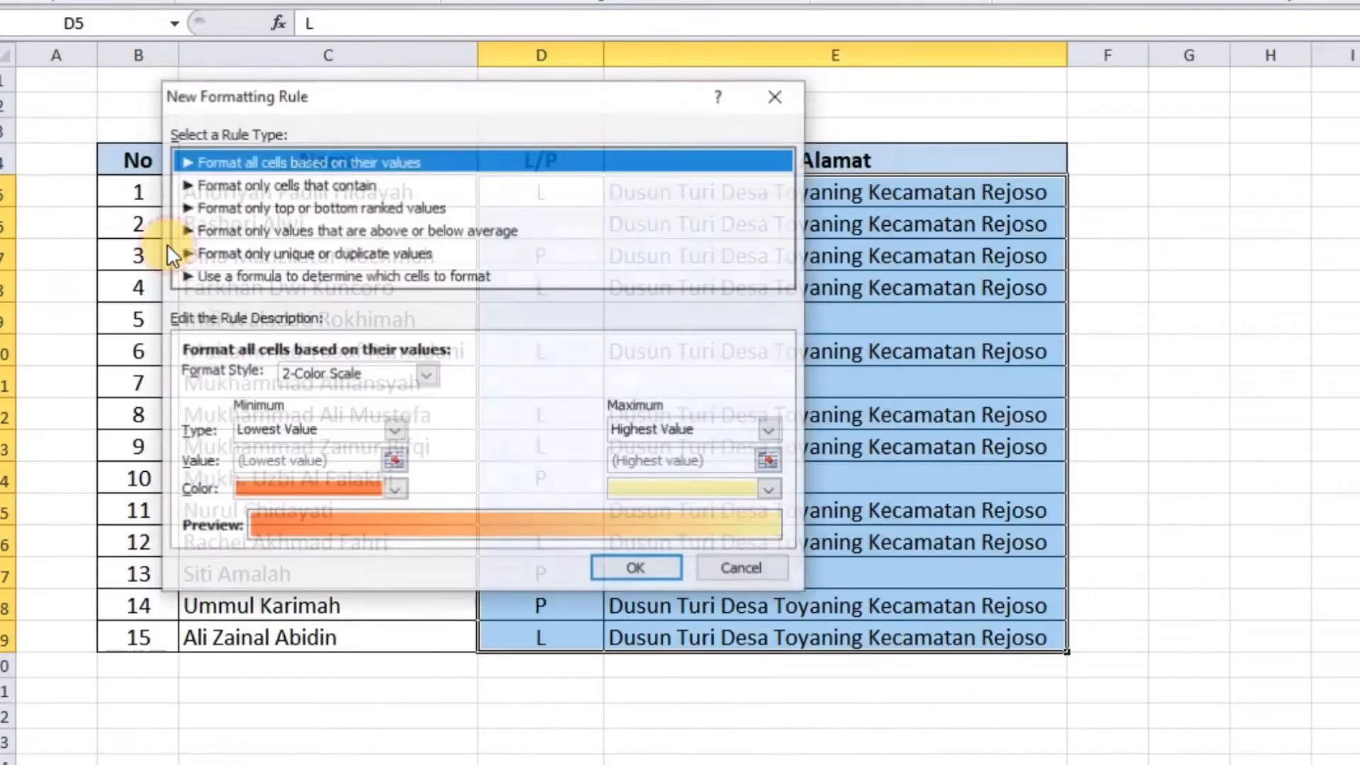
Add a 'Format only cells that contain' Blanks rule with orange fill to the L/P and Alamat columns
left_click(248, 183)
left_click(394, 380)
left_click(340, 425)
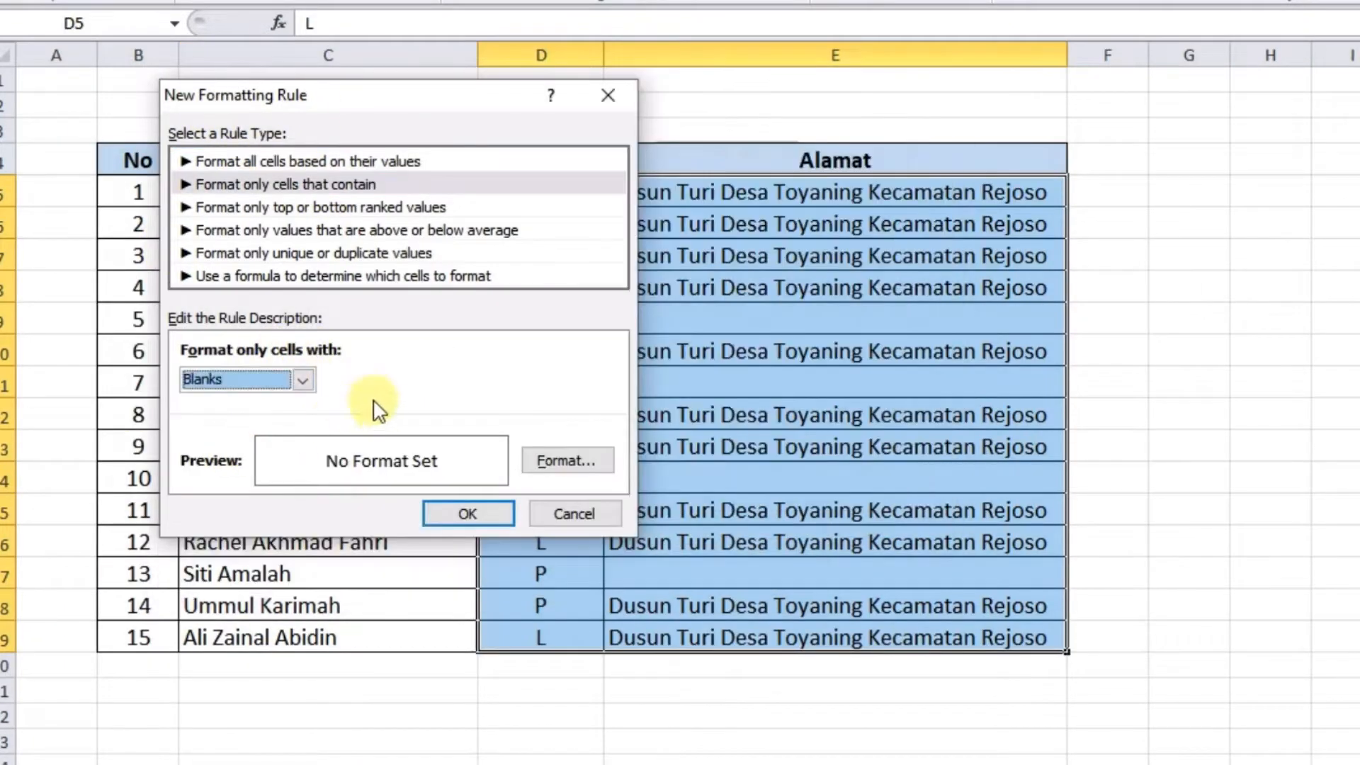
left_click(562, 458)
left_click(411, 258)
left_click(642, 610)
left_click(602, 495)
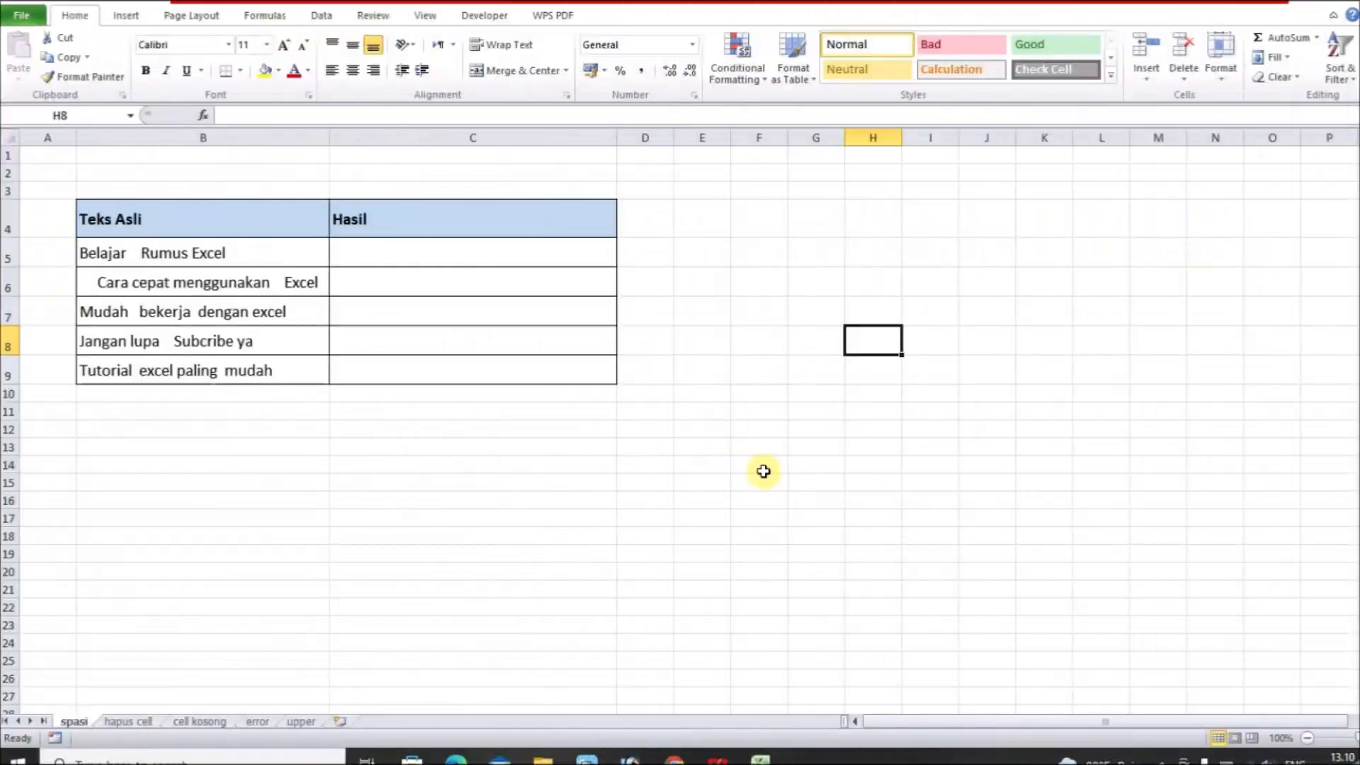
left_click(770, 343)
left_click(688, 495)
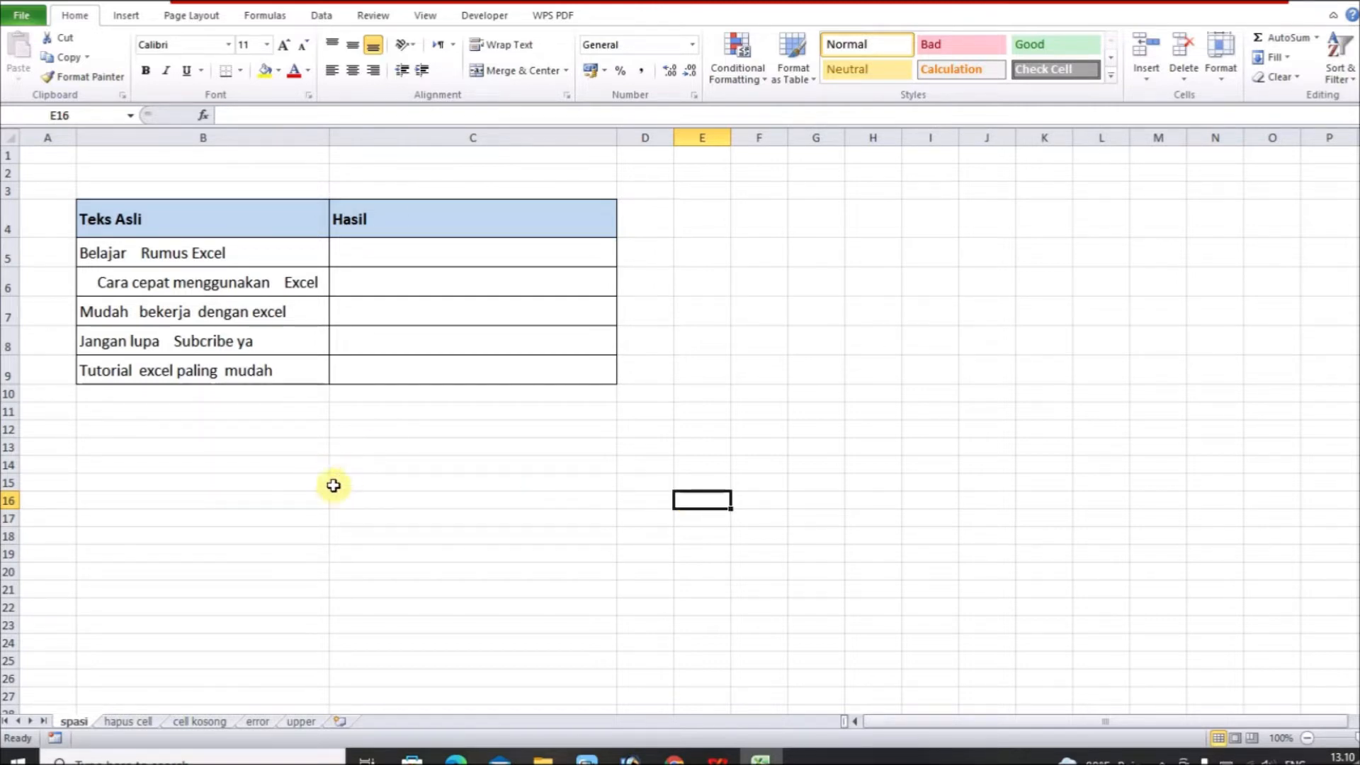
left_click(190, 253)
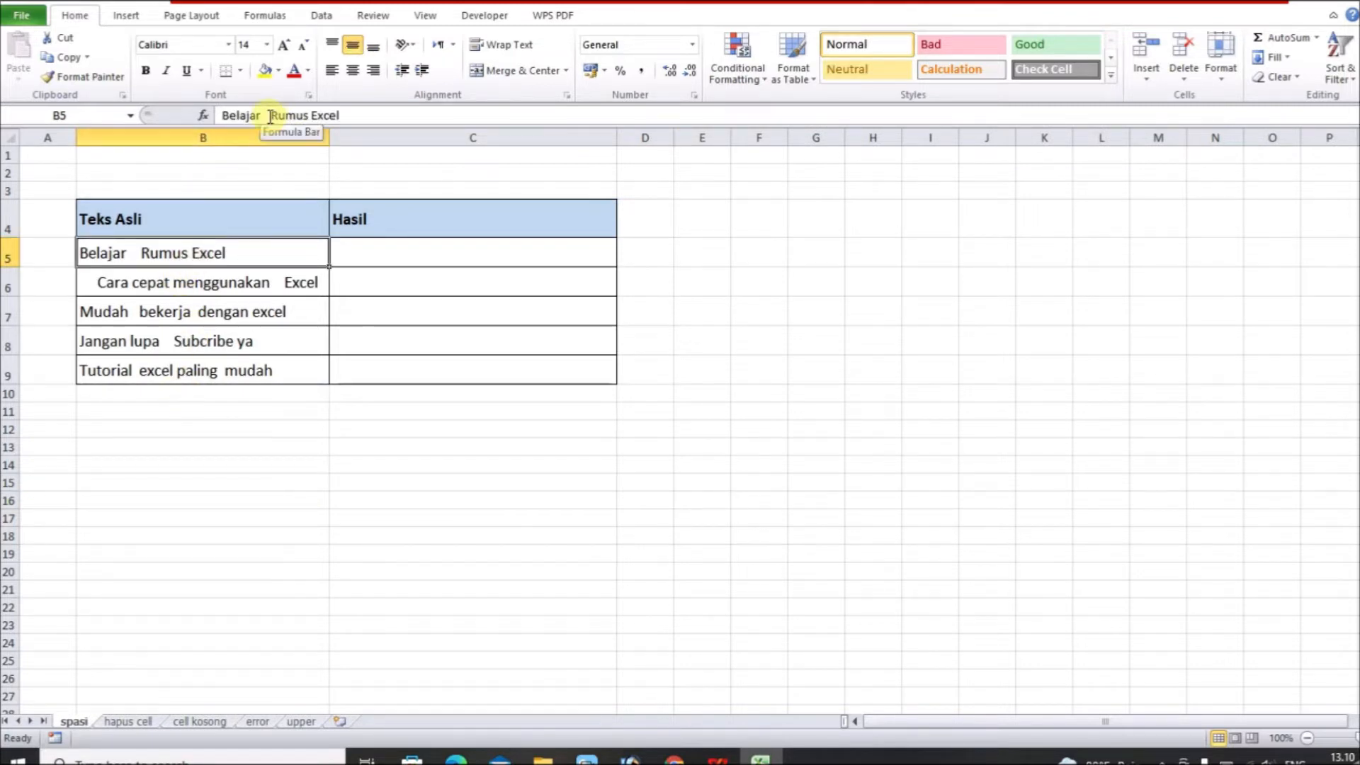
left_click(229, 430)
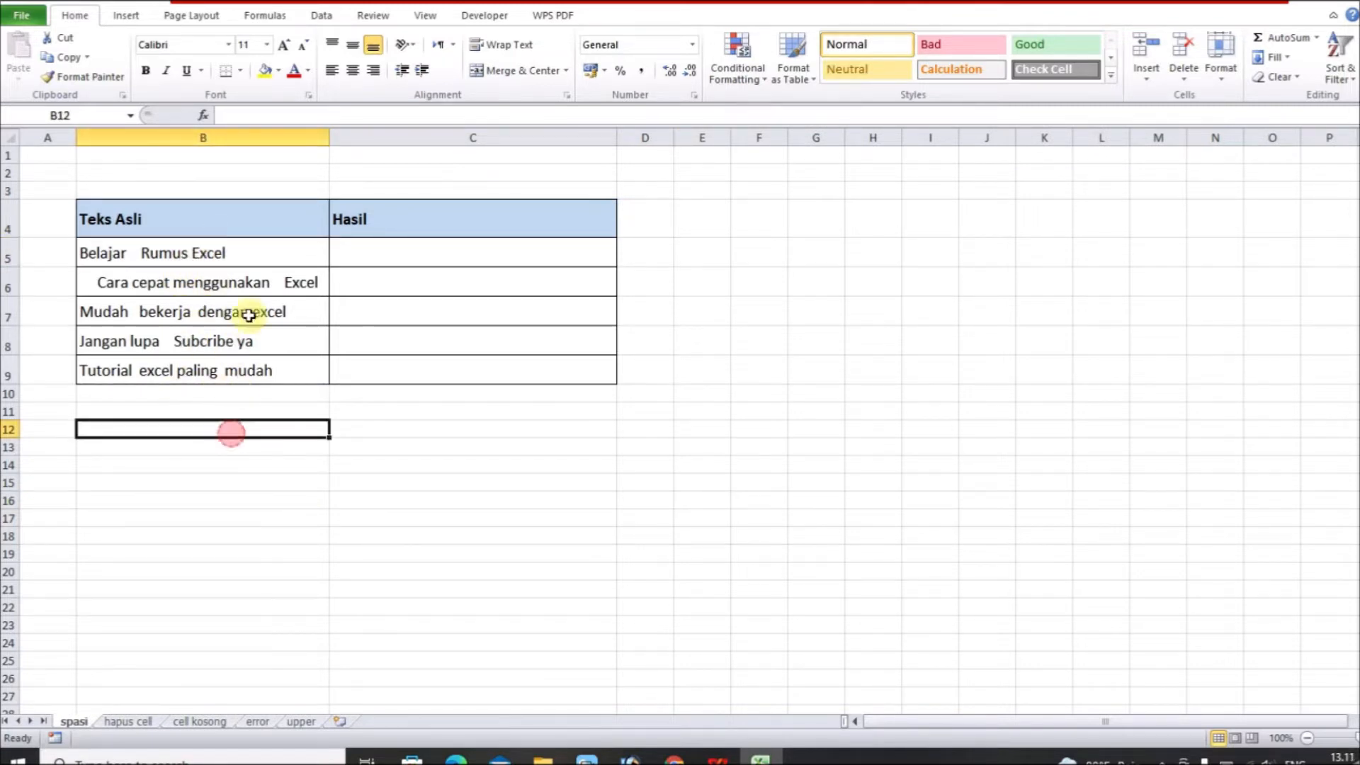
left_click(248, 260)
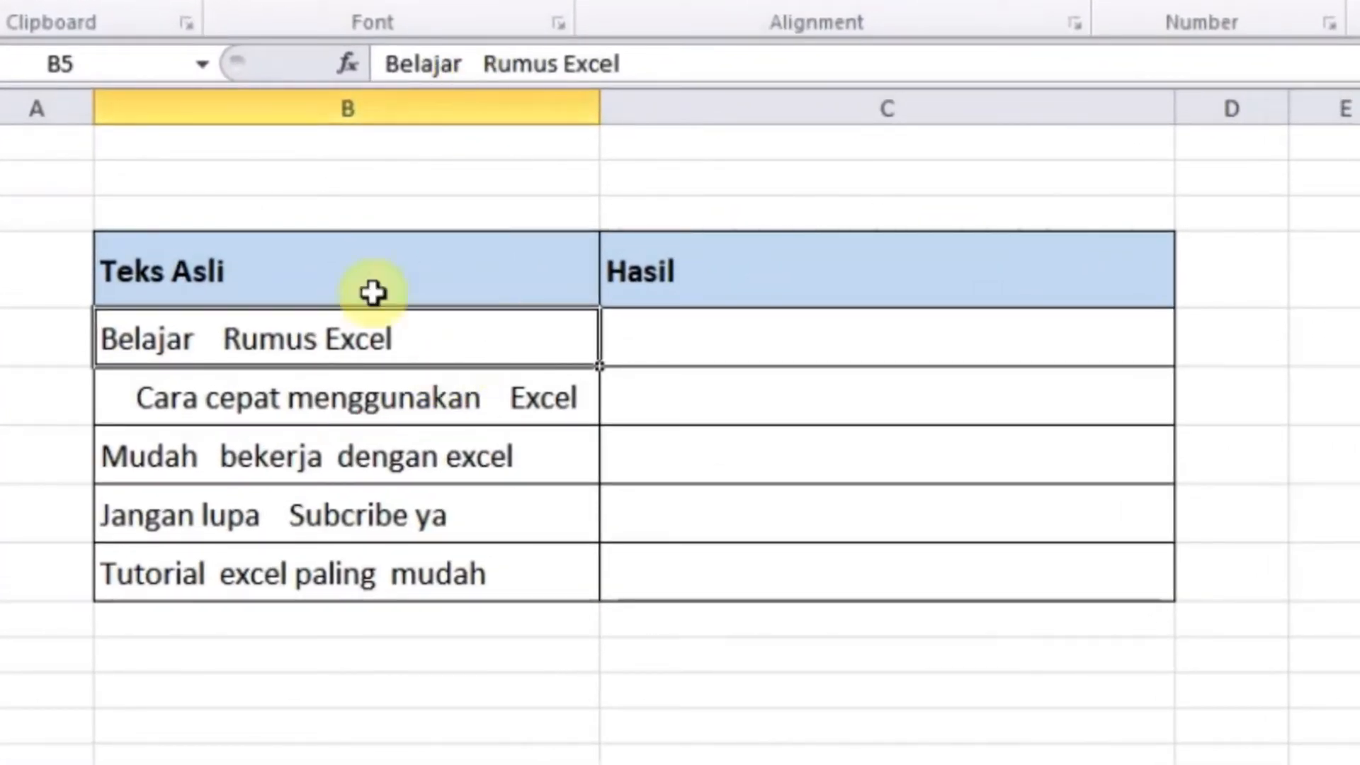
double_click(206, 341)
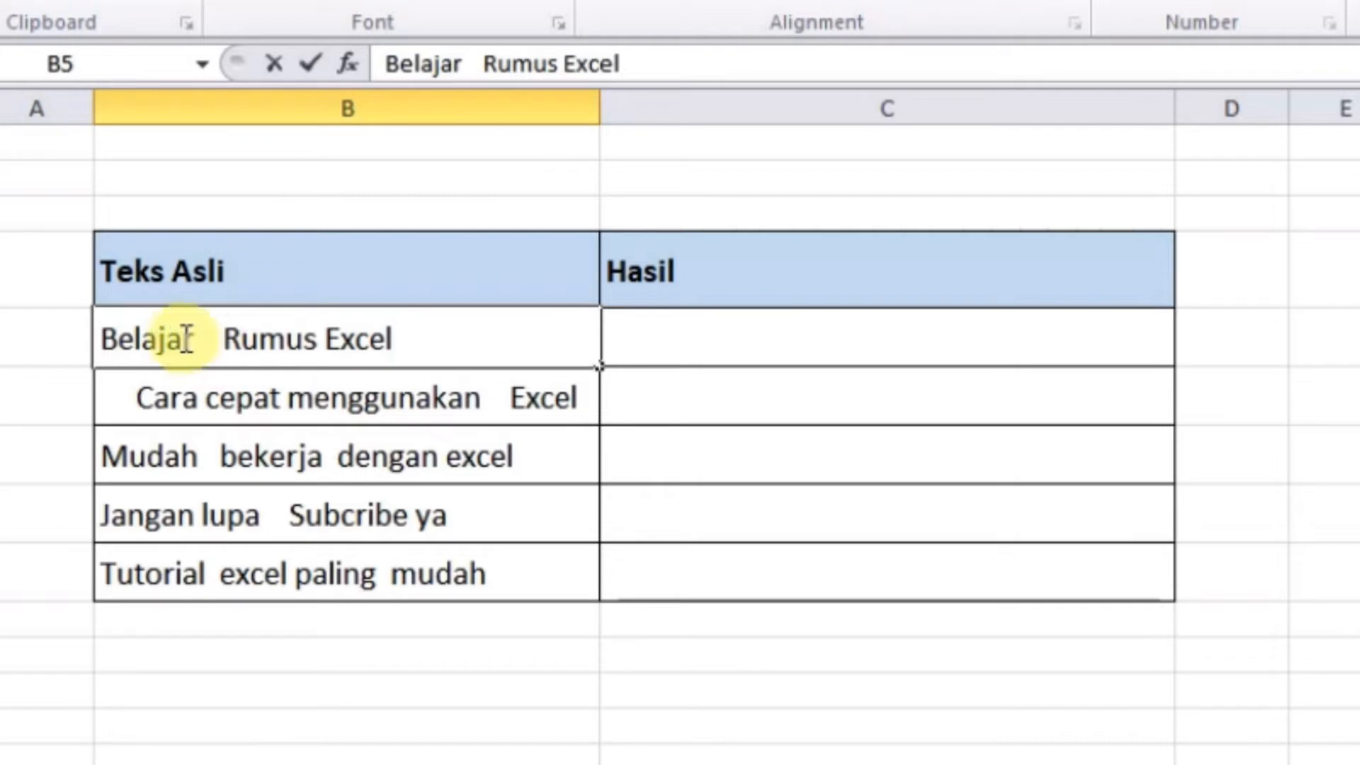
left_click(213, 338)
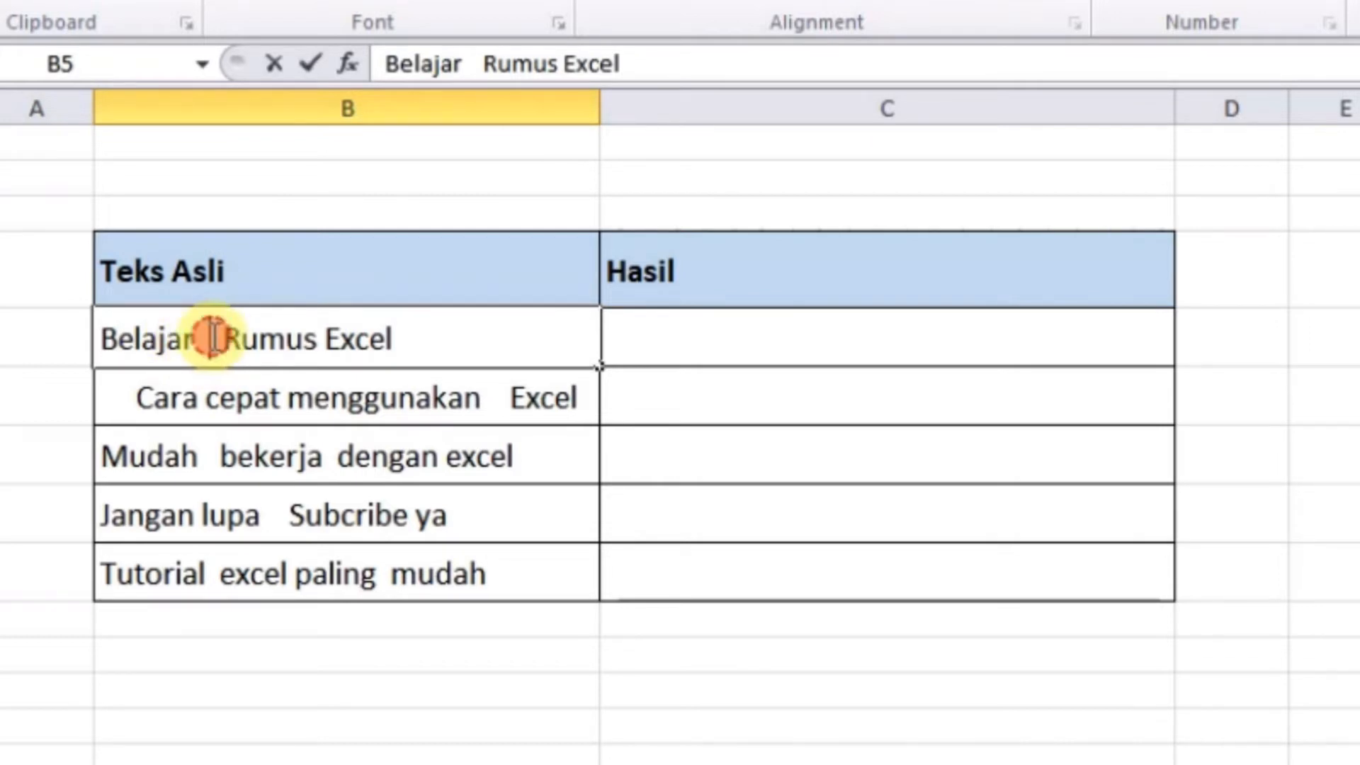
left_click(398, 338)
left_click(139, 396)
double_click(131, 397)
left_click(496, 394)
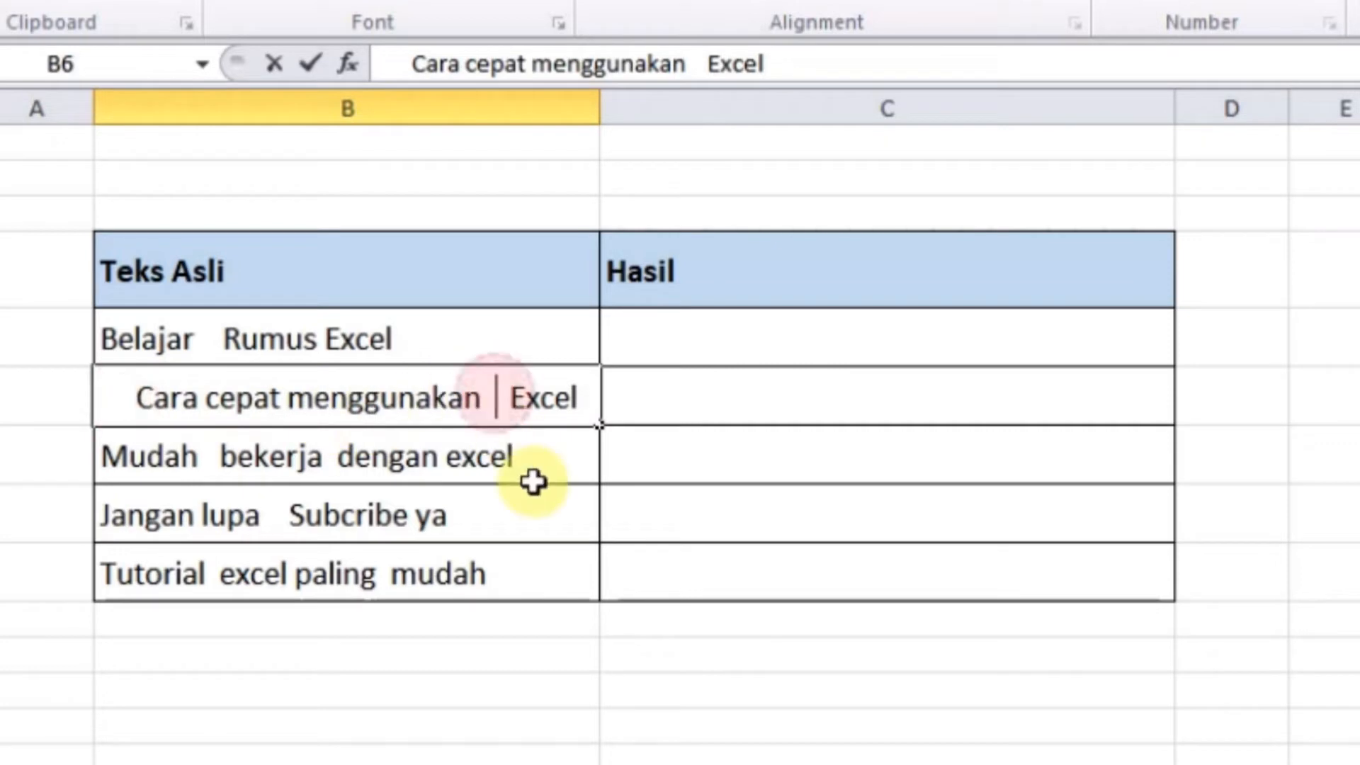
left_click(316, 455)
left_click(354, 617)
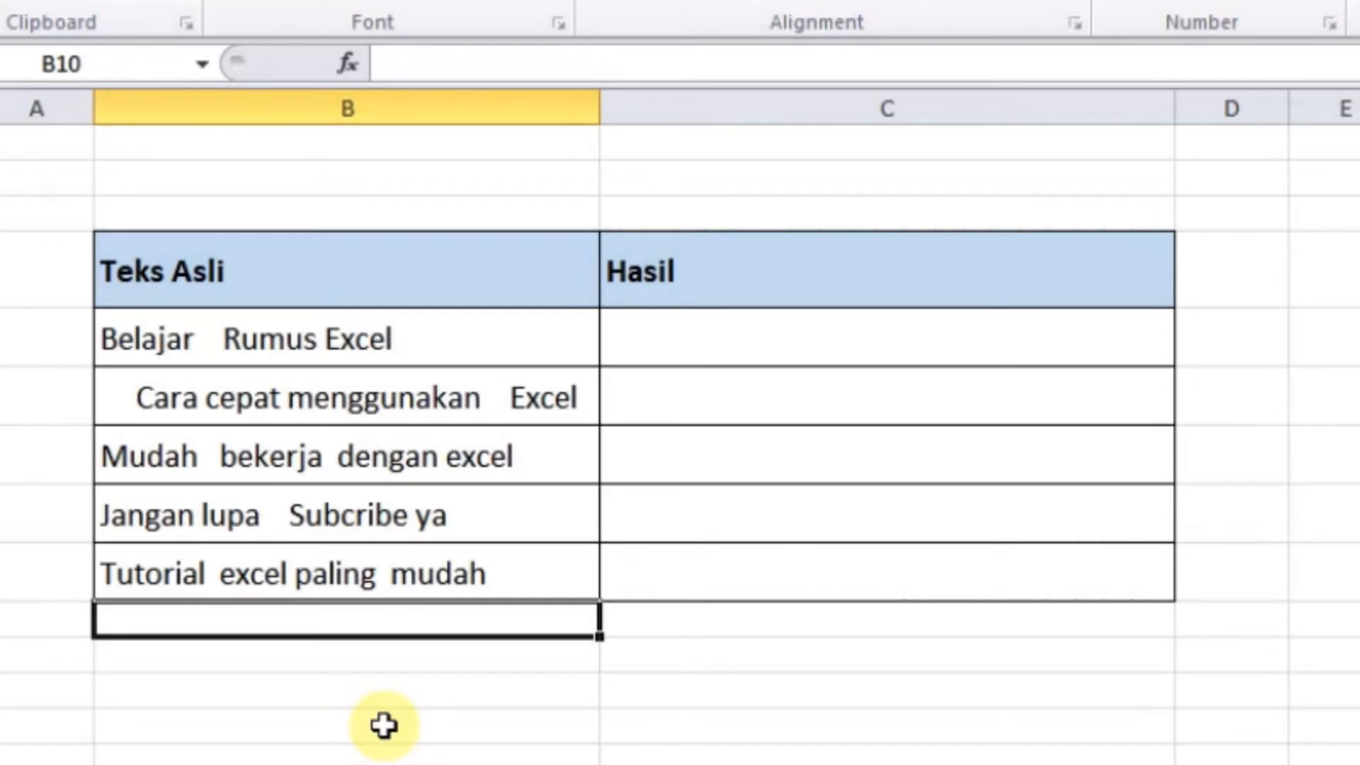
left_click(518, 764)
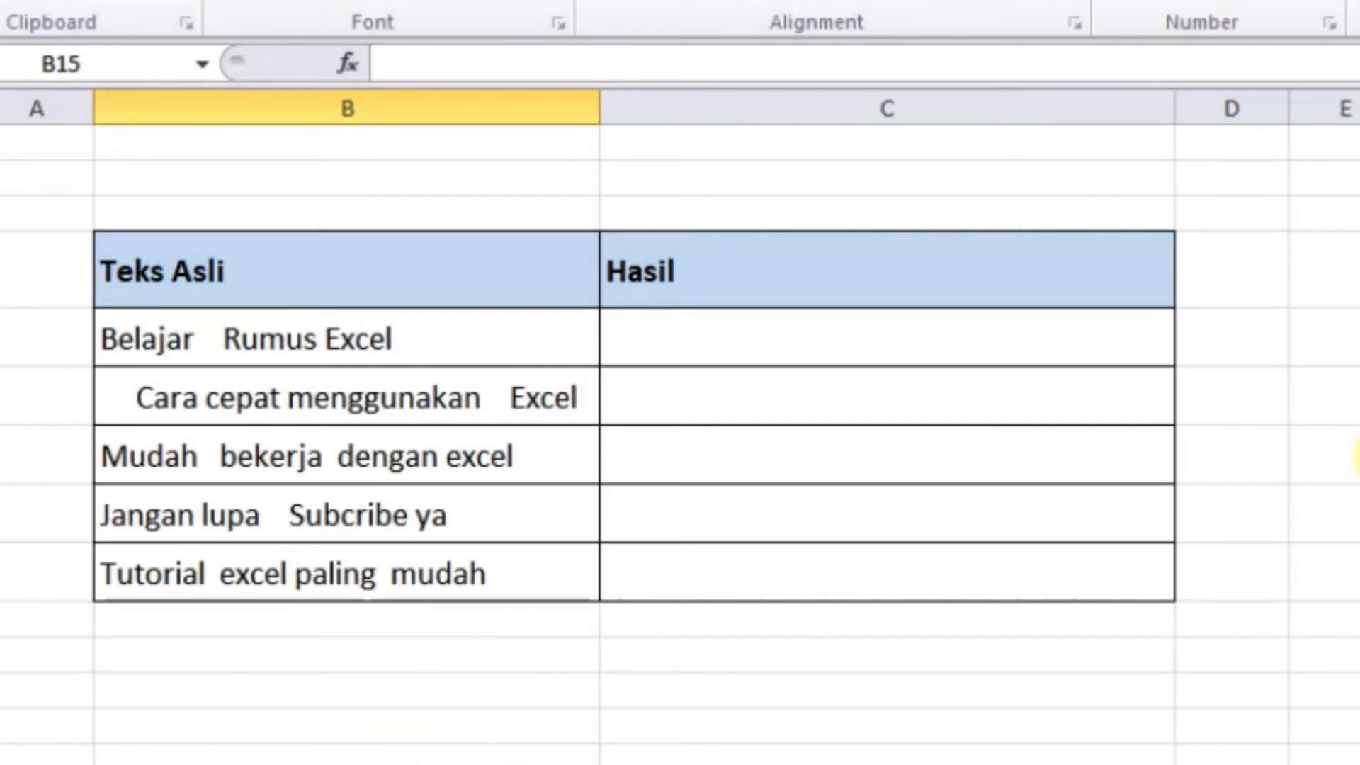
left_click(768, 352)
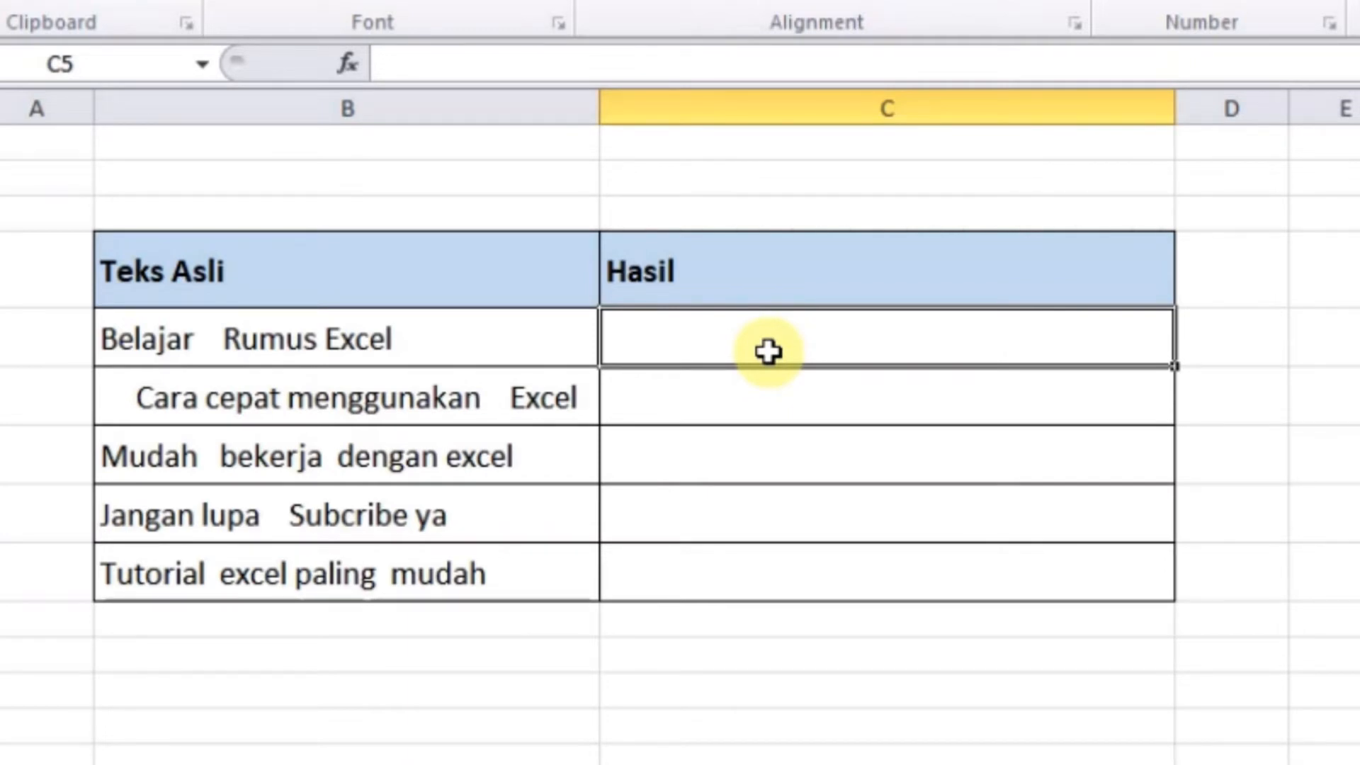
Enter =TRIM(B5) in C5 to clean the first Teks Asli sentence
type("=trim")
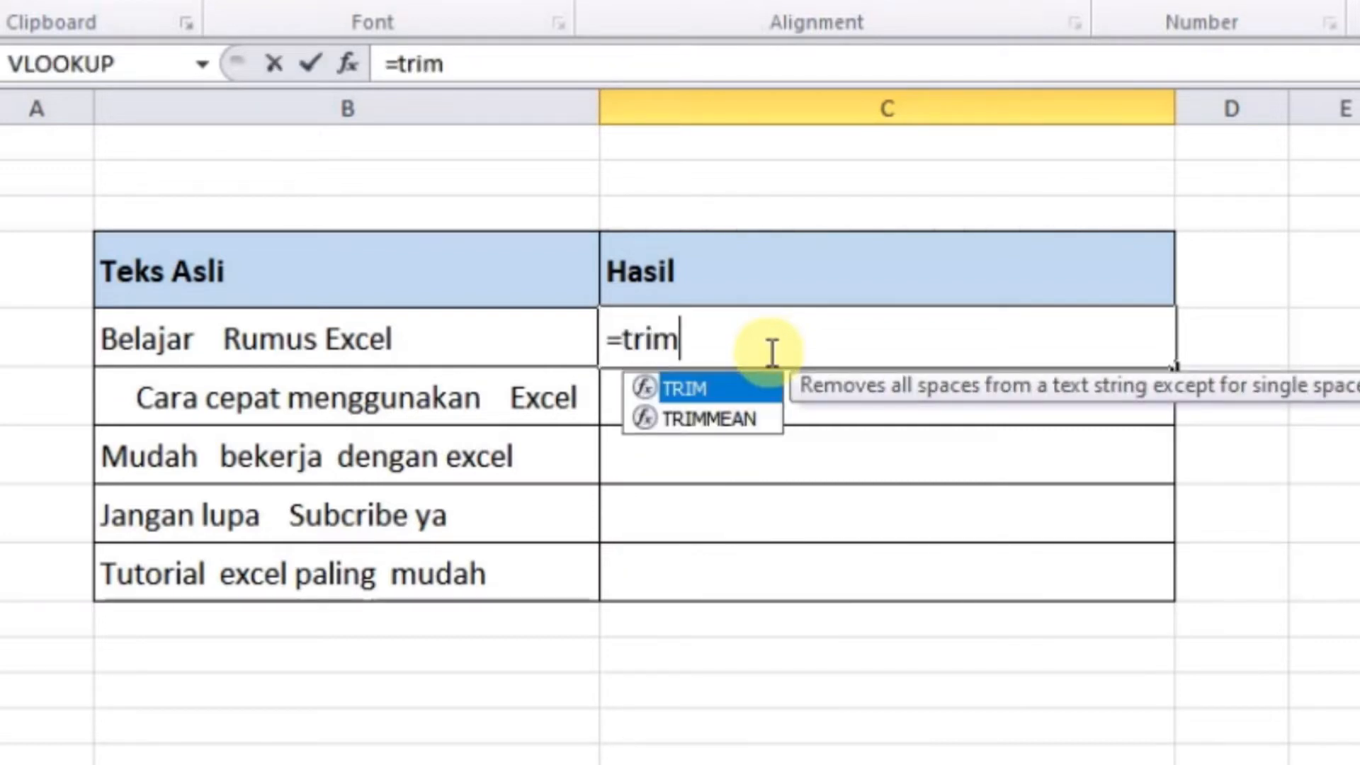
double_click(715, 388)
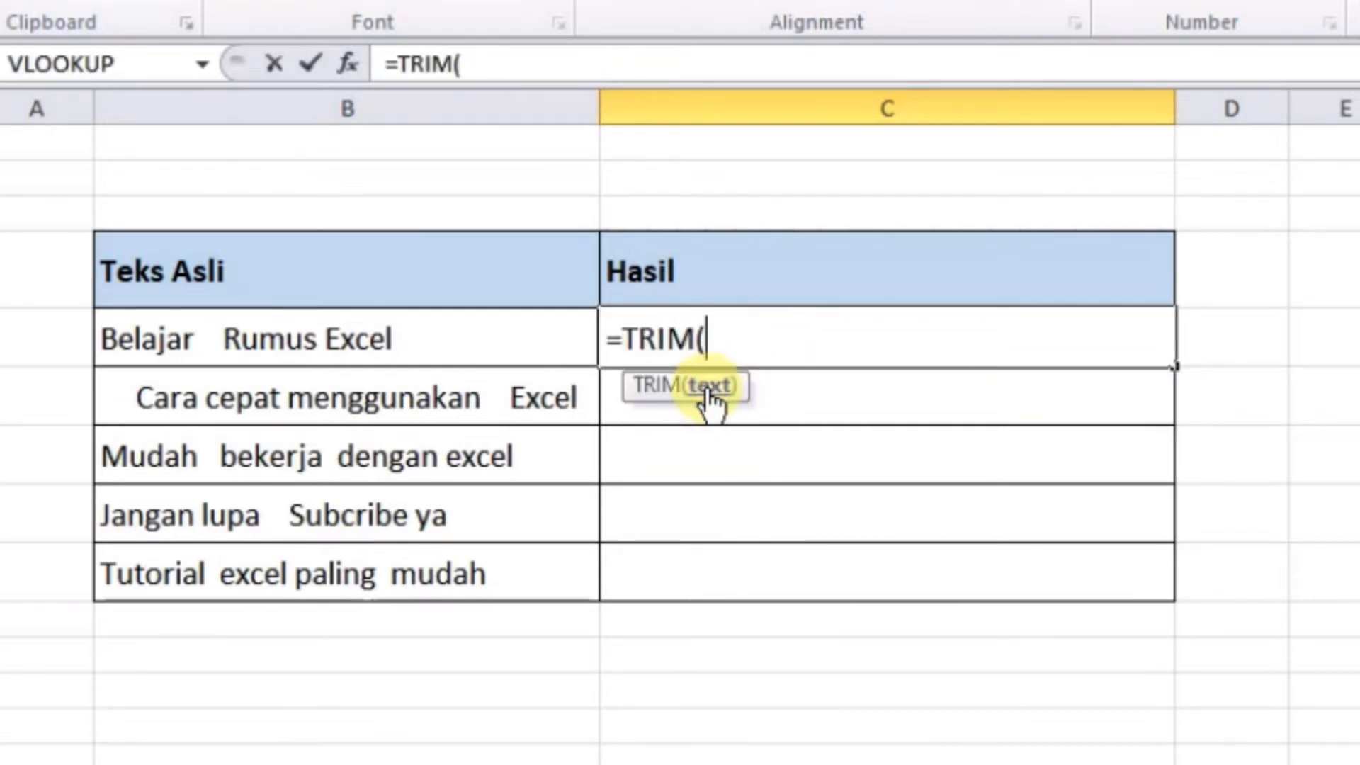
left_click(262, 340)
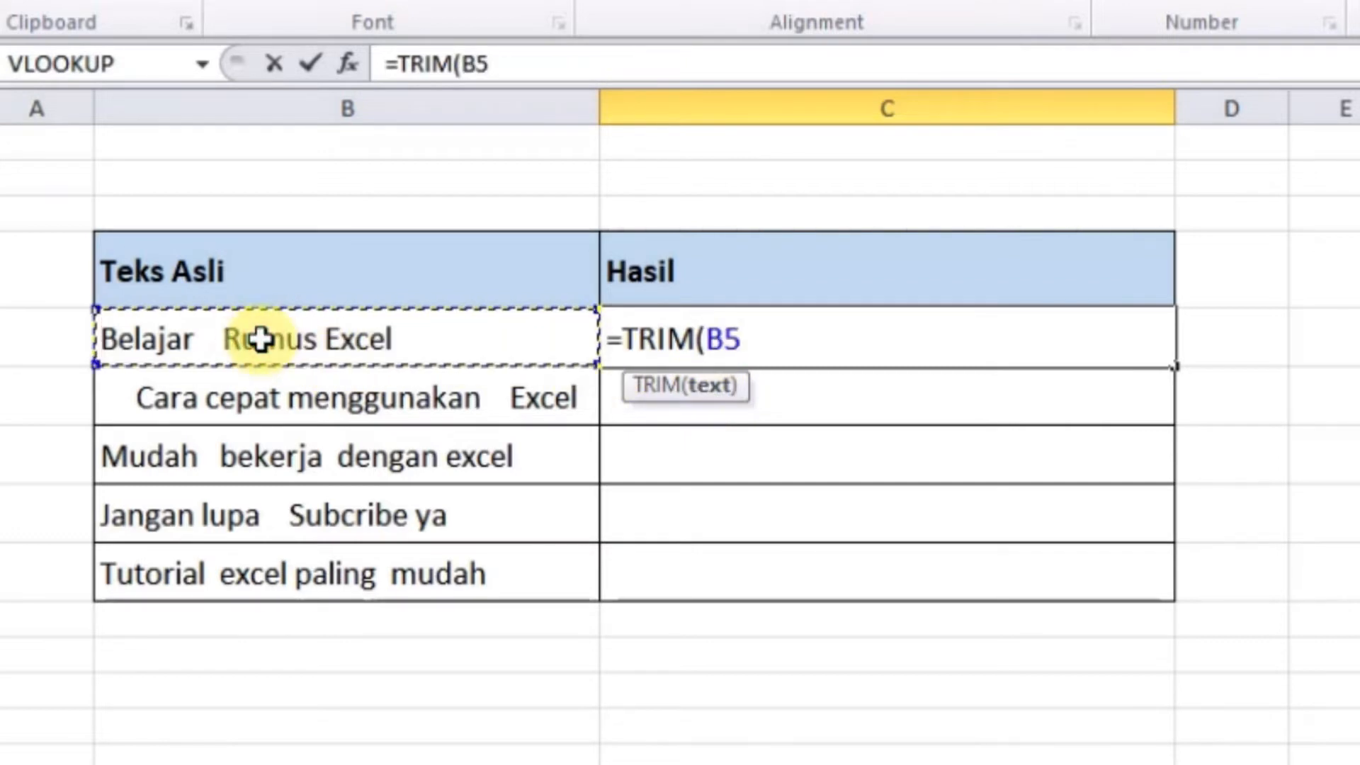
key("Return")
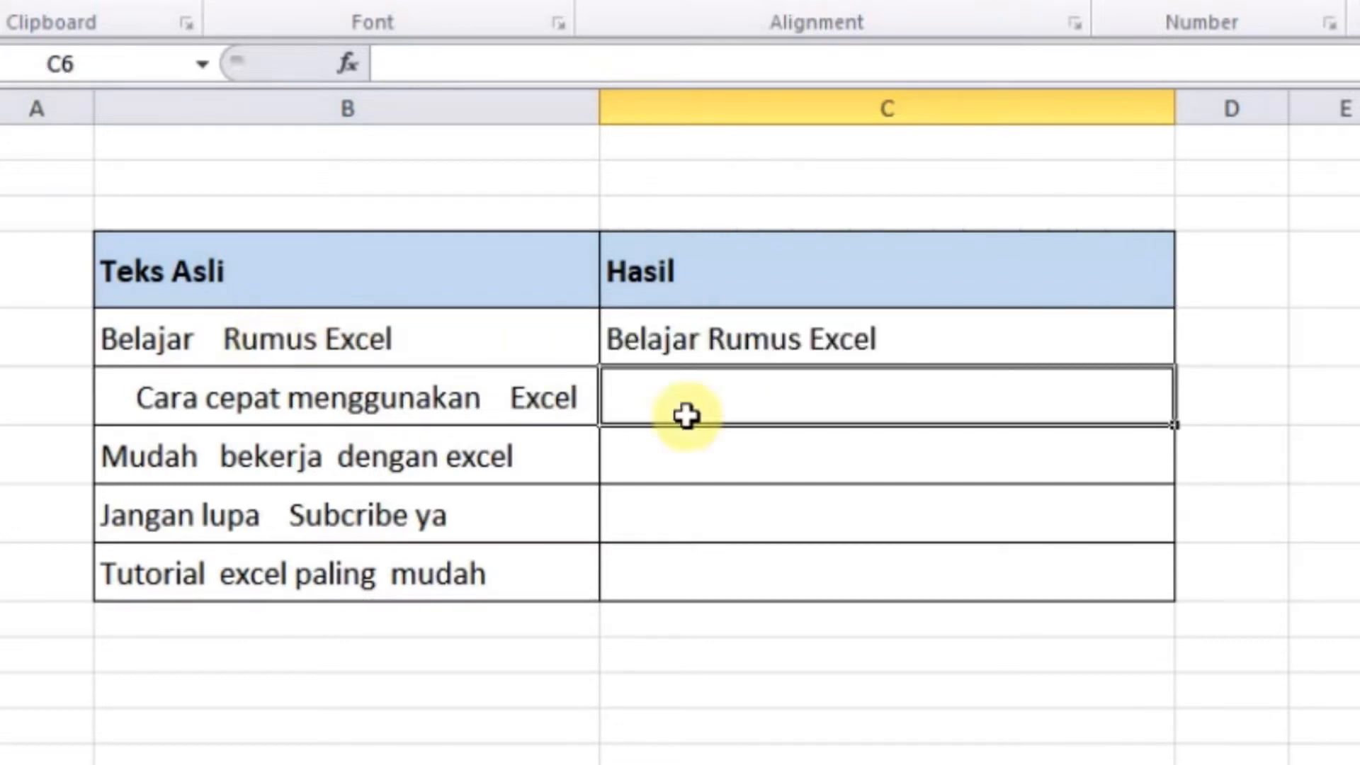
left_click(849, 334)
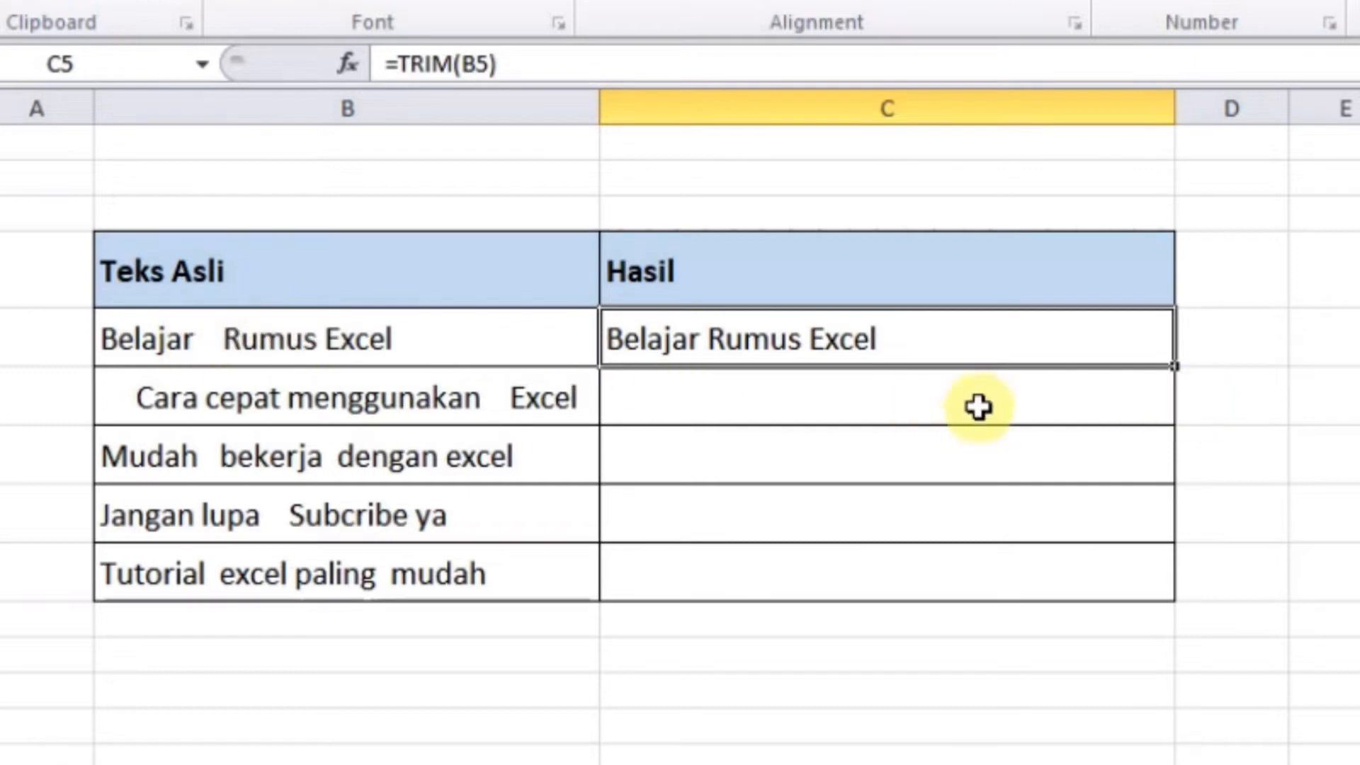
Copy the TRIM formula down the Hasil column to C9 and check the results
double_click(1178, 367)
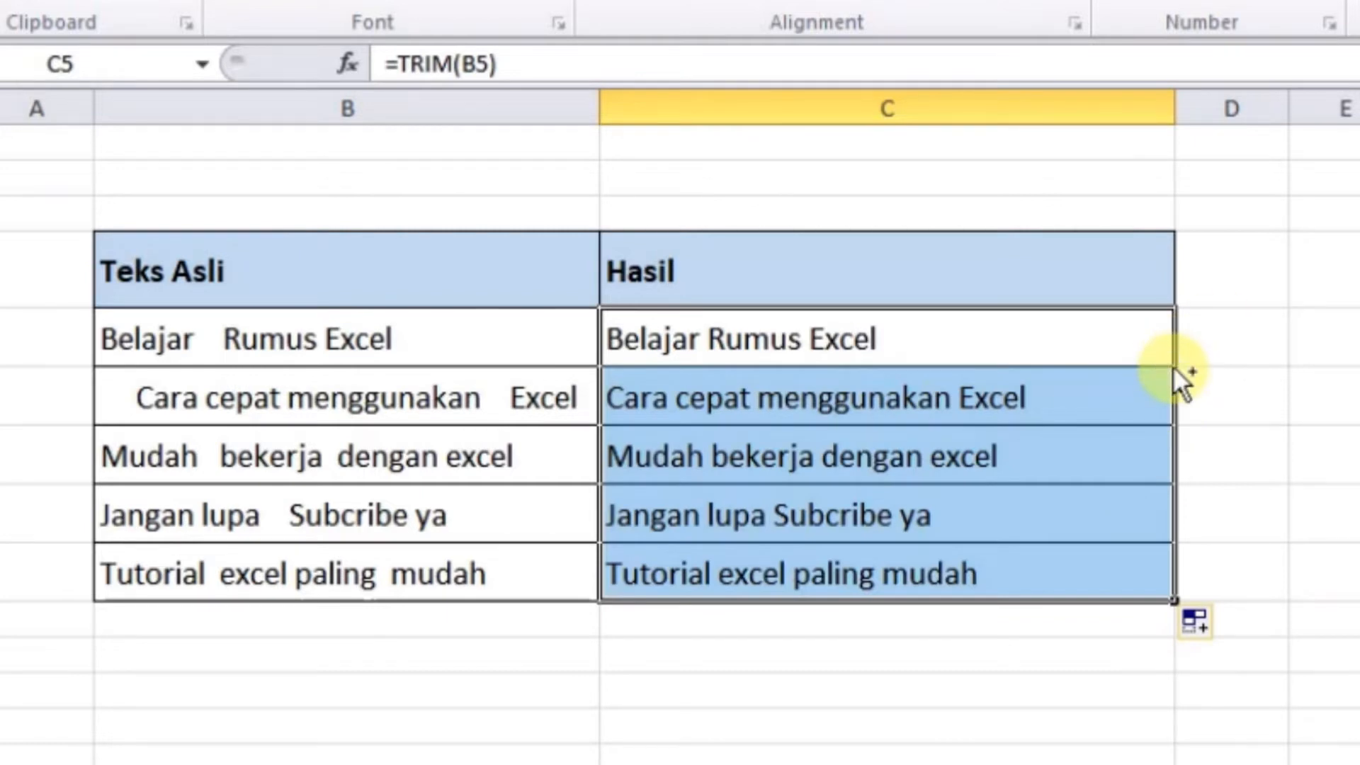
key("ctrl+z")
left_click_drag(1174, 367, 1172, 594)
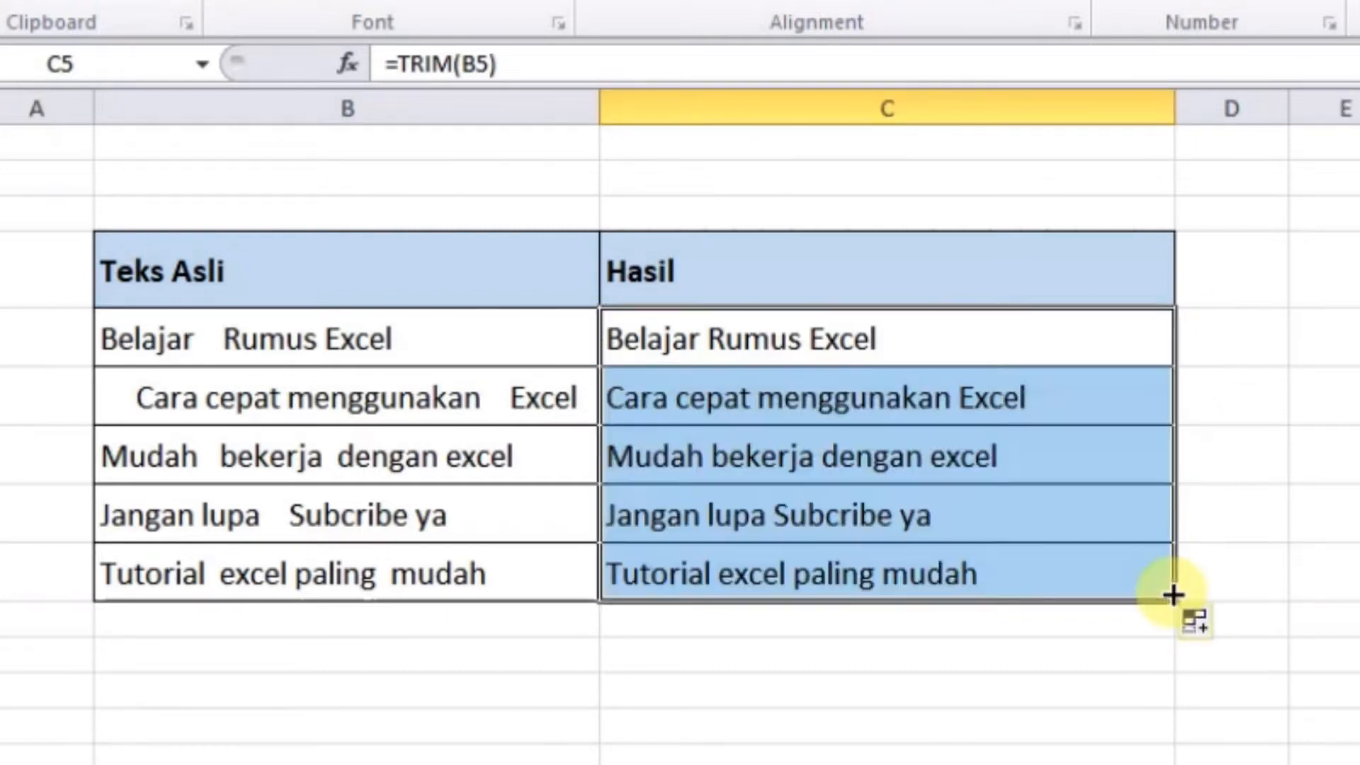
key("ctrl+z")
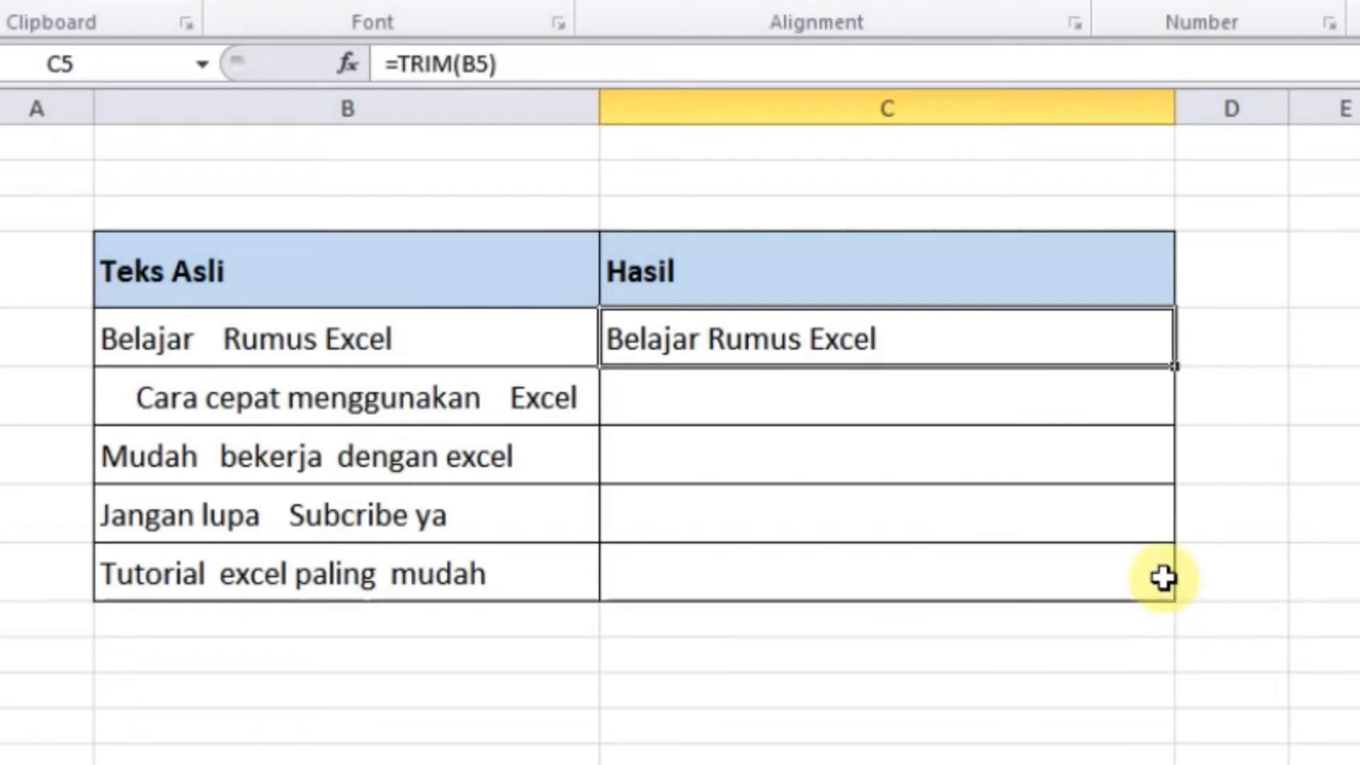
double_click(1174, 365)
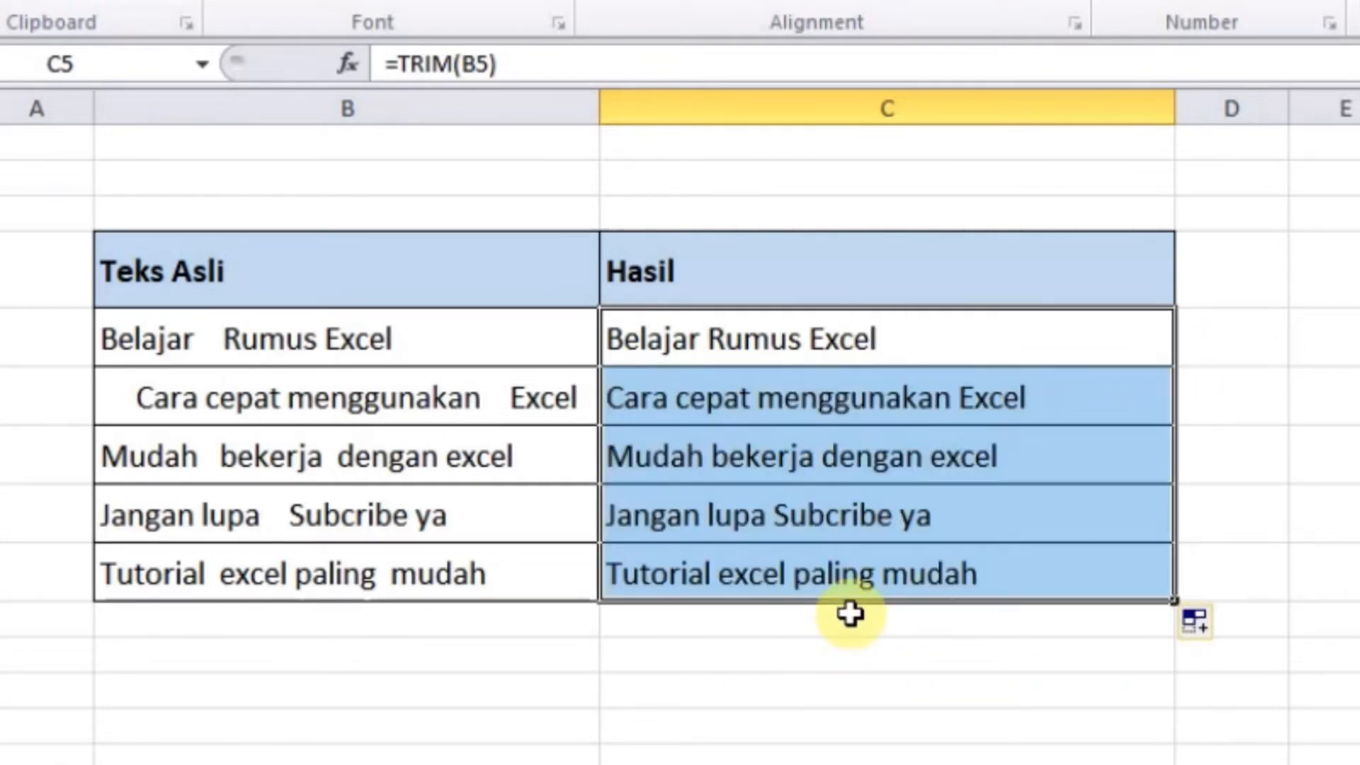
left_click(821, 397)
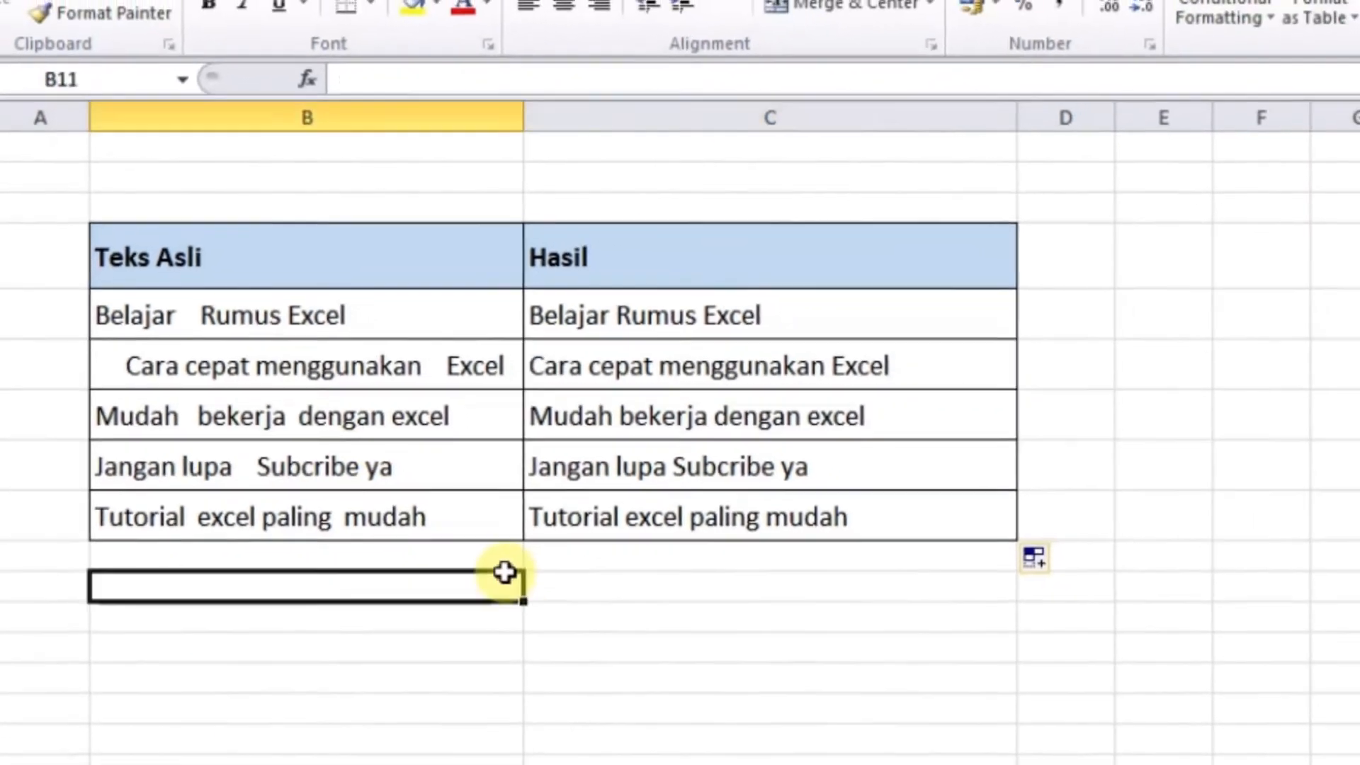
left_click(577, 645)
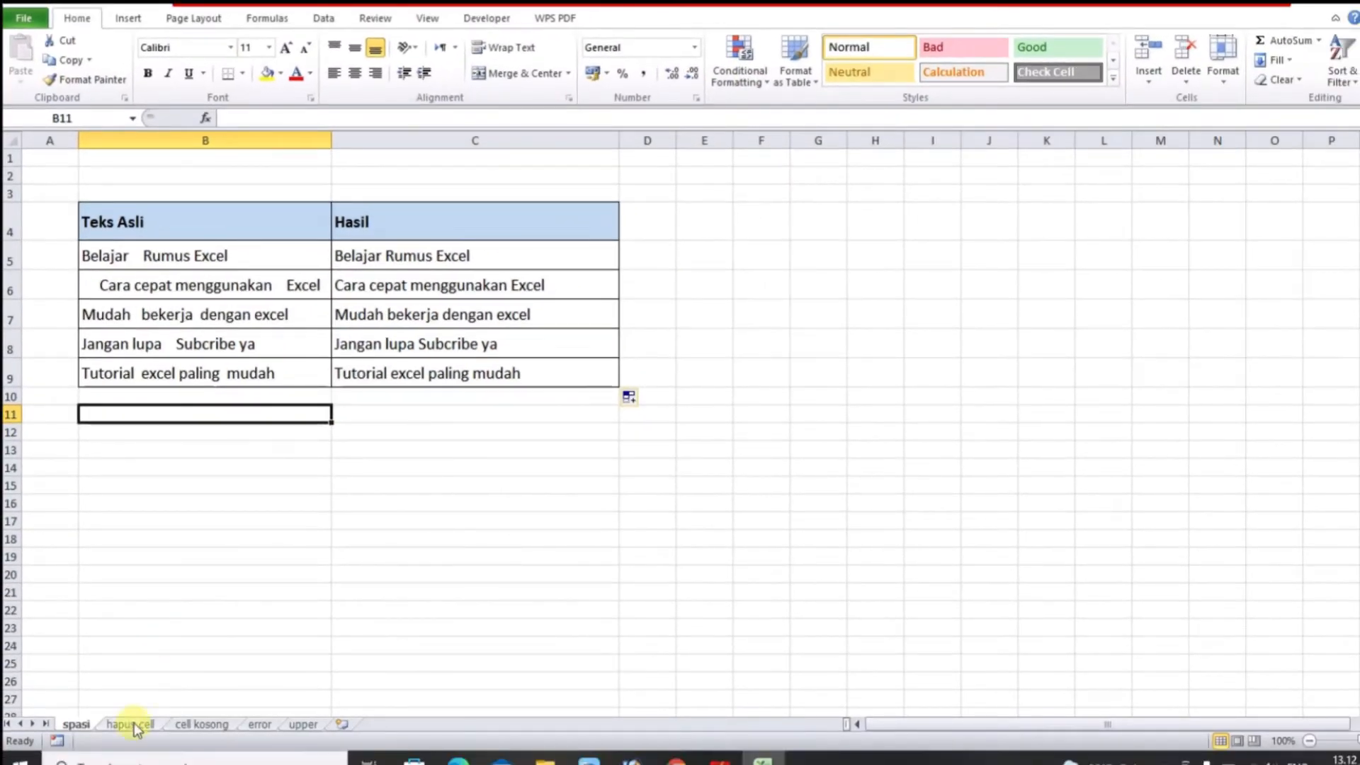
Switch to the hapus cell sheet and point out blank cells C6, C10–C12 and C17
left_click(131, 723)
left_click(476, 310)
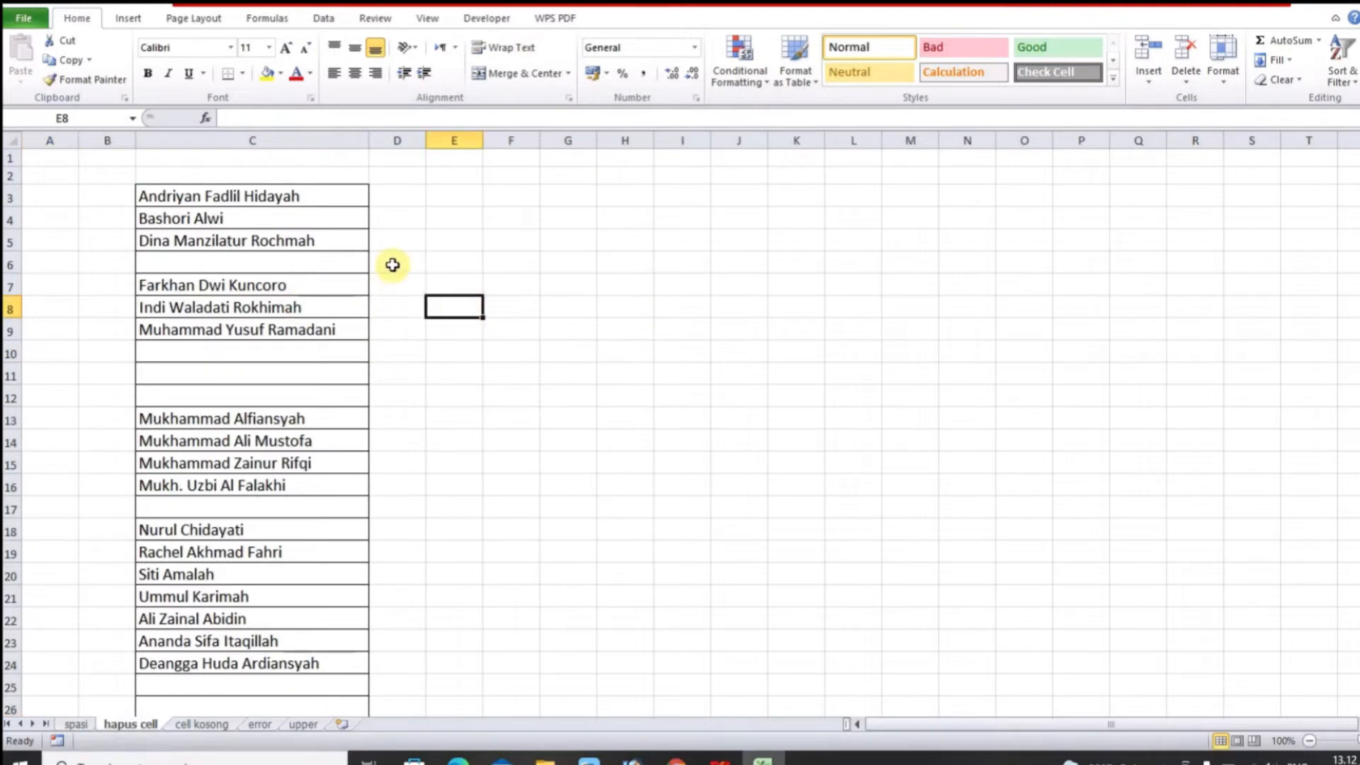
left_click(258, 265)
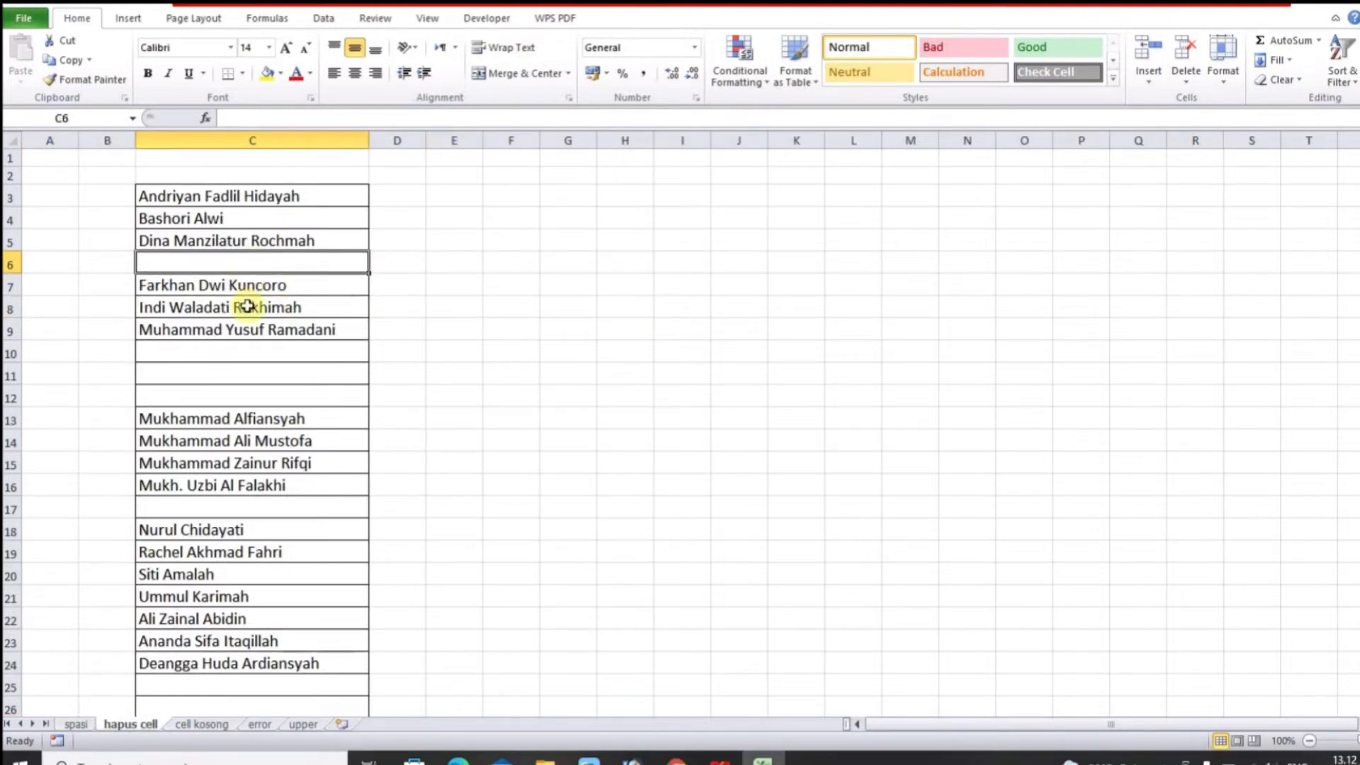
left_click(219, 346)
left_click(201, 267)
left_click(180, 351)
left_click(182, 374)
left_click(180, 397)
left_click(192, 510)
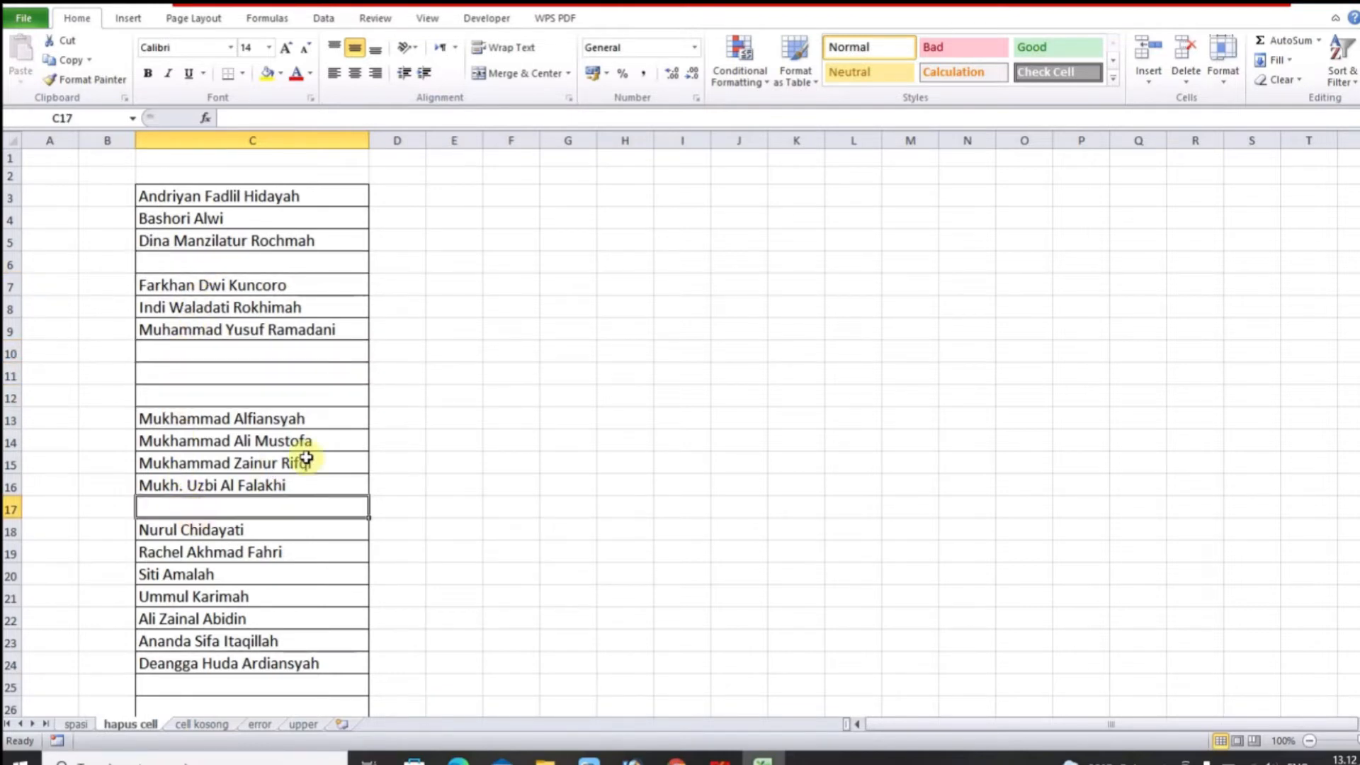
left_click(254, 349)
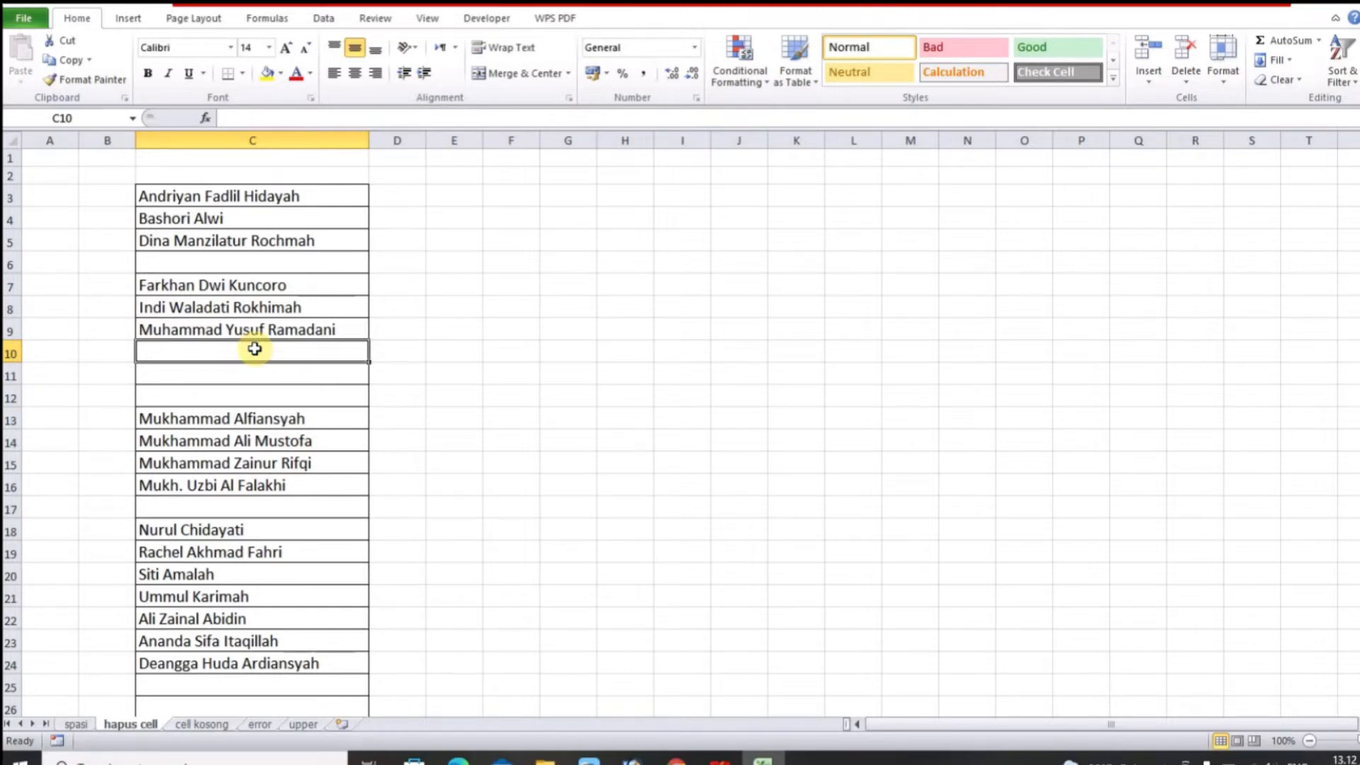
left_click(192, 264)
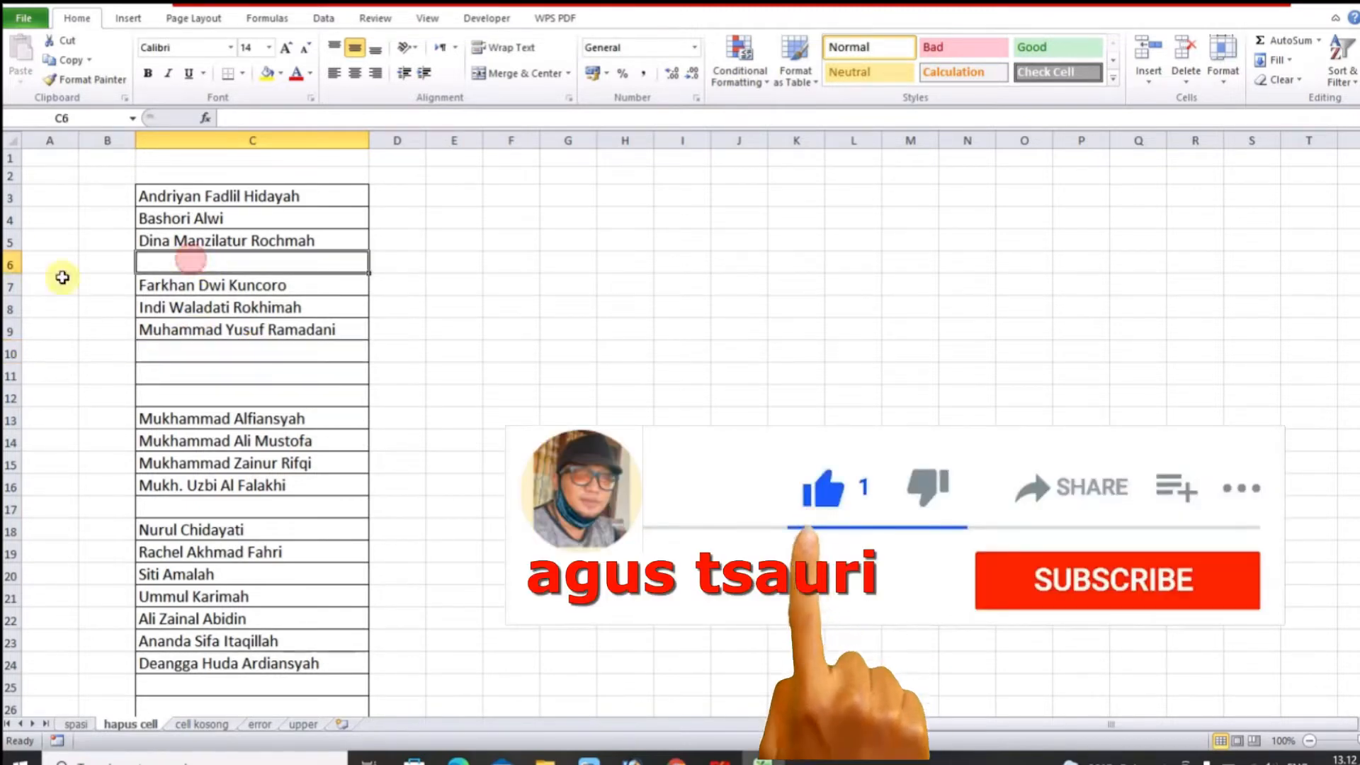
Delete the empty row 6, rows 9–11 and row 13 from the names list
left_click(13, 265)
right_click(13, 265)
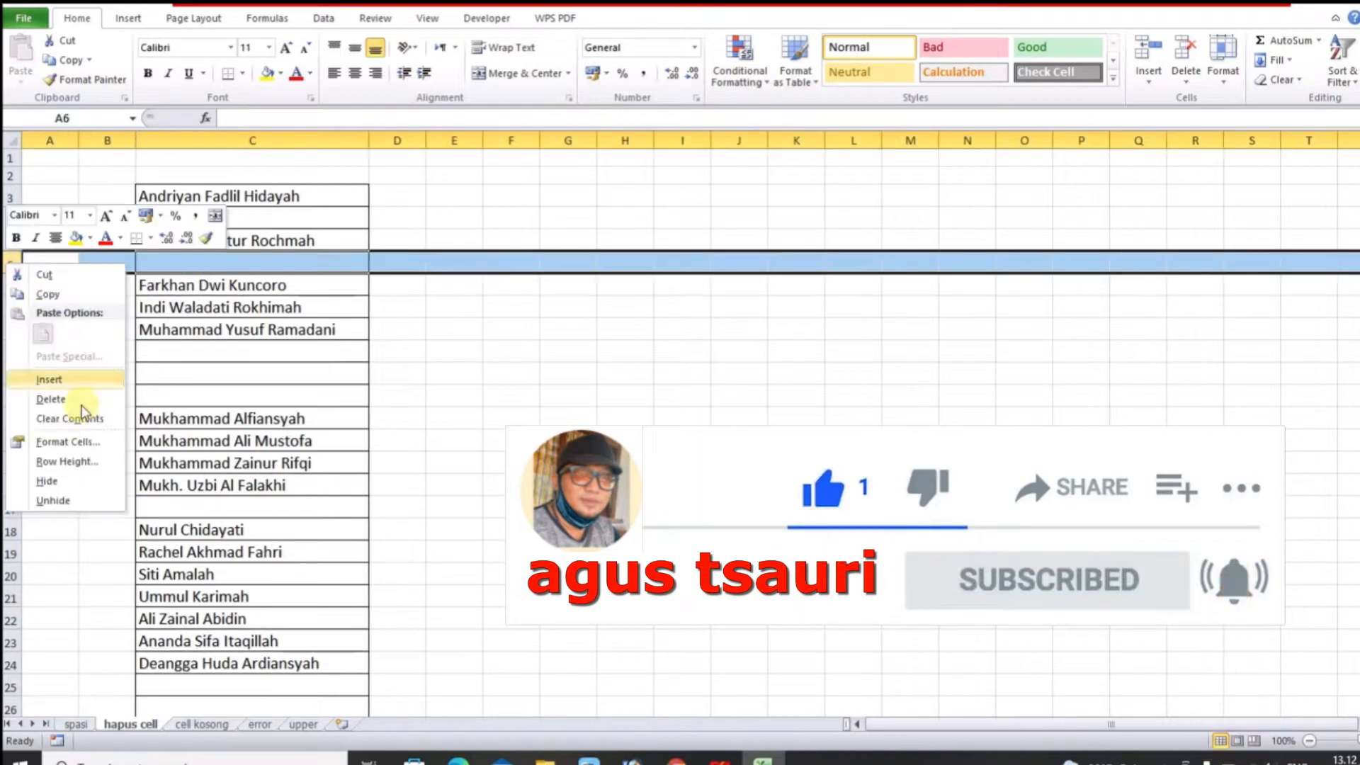
left_click(63, 406)
left_click_drag(13, 330, 24, 384)
right_click(9, 369)
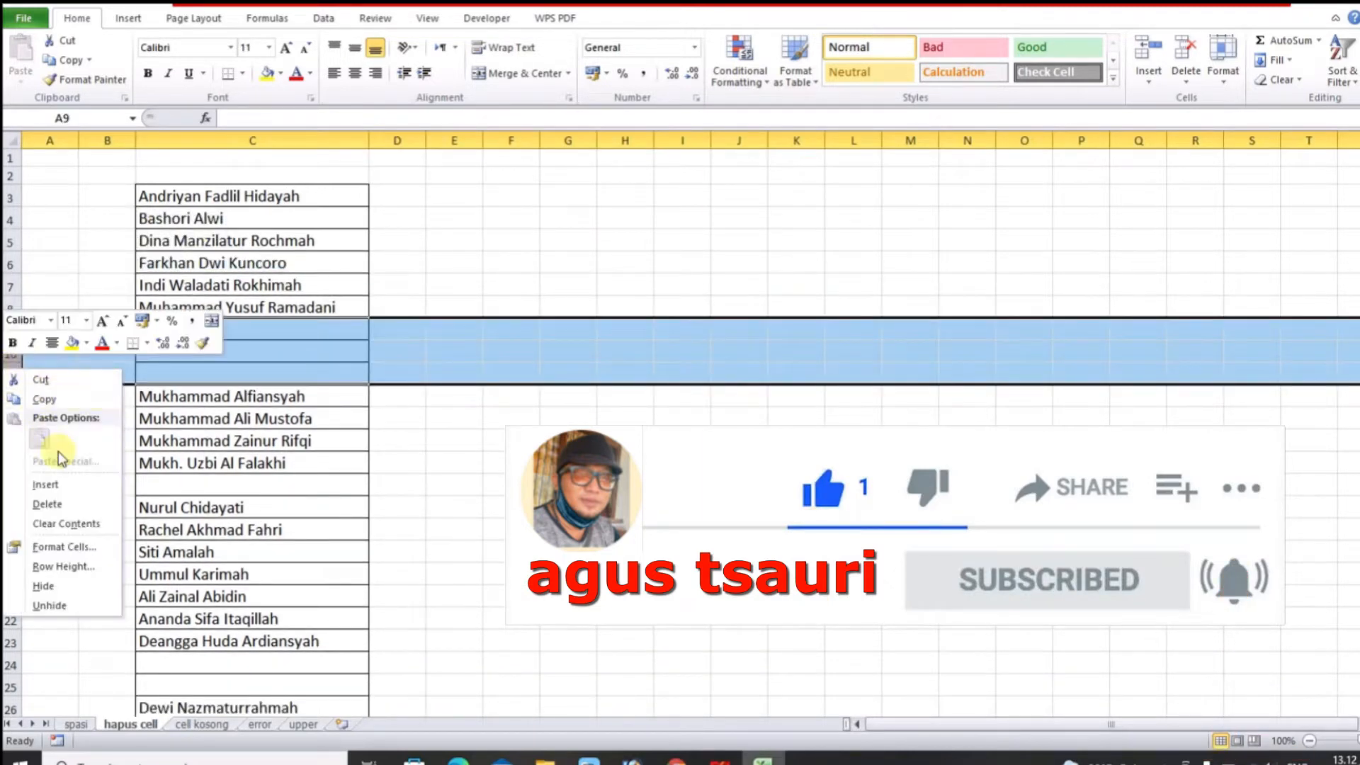
left_click(57, 517)
left_click(12, 420)
right_click(13, 419)
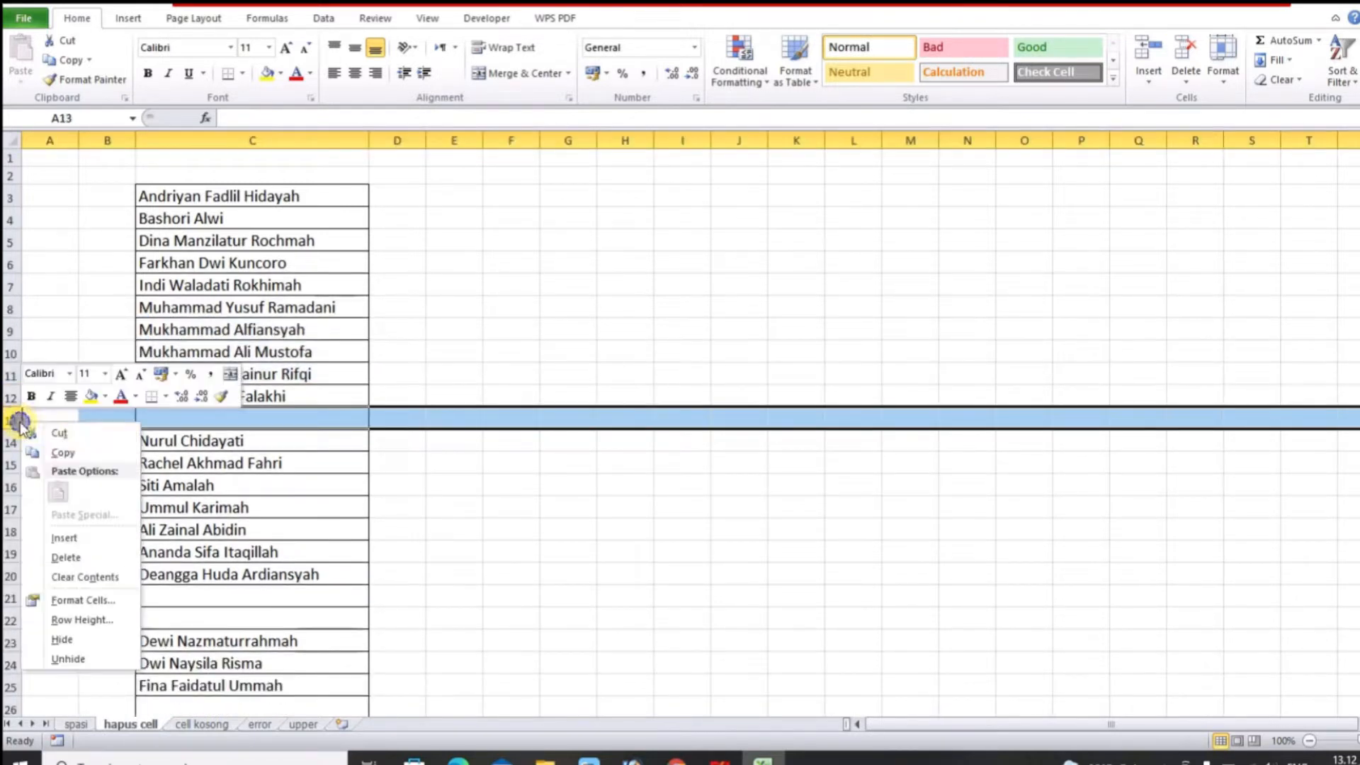
left_click(76, 559)
left_click(419, 332)
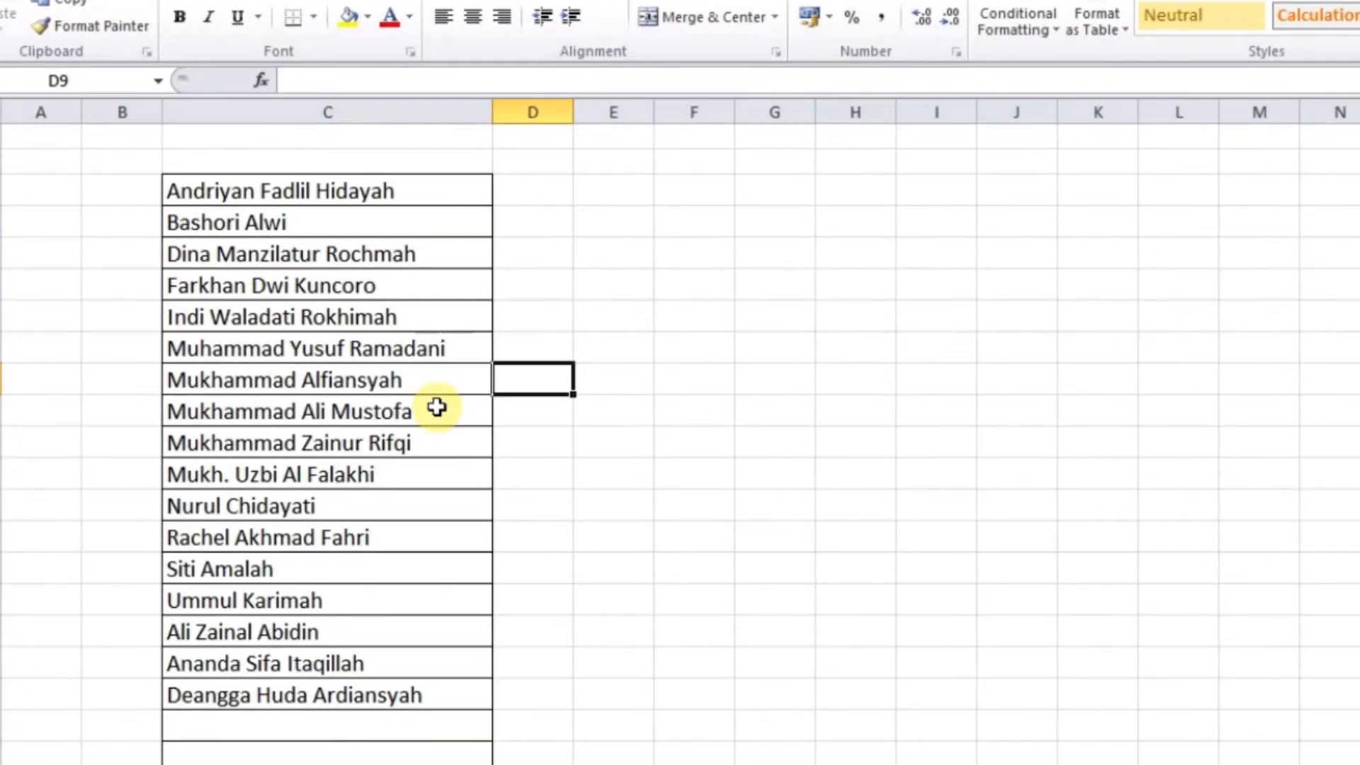
Undo the row deletions to restore the blank cells below Dina and at C10
key("ctrl+z")
key("ctrl+z")
key("ctrl+z")
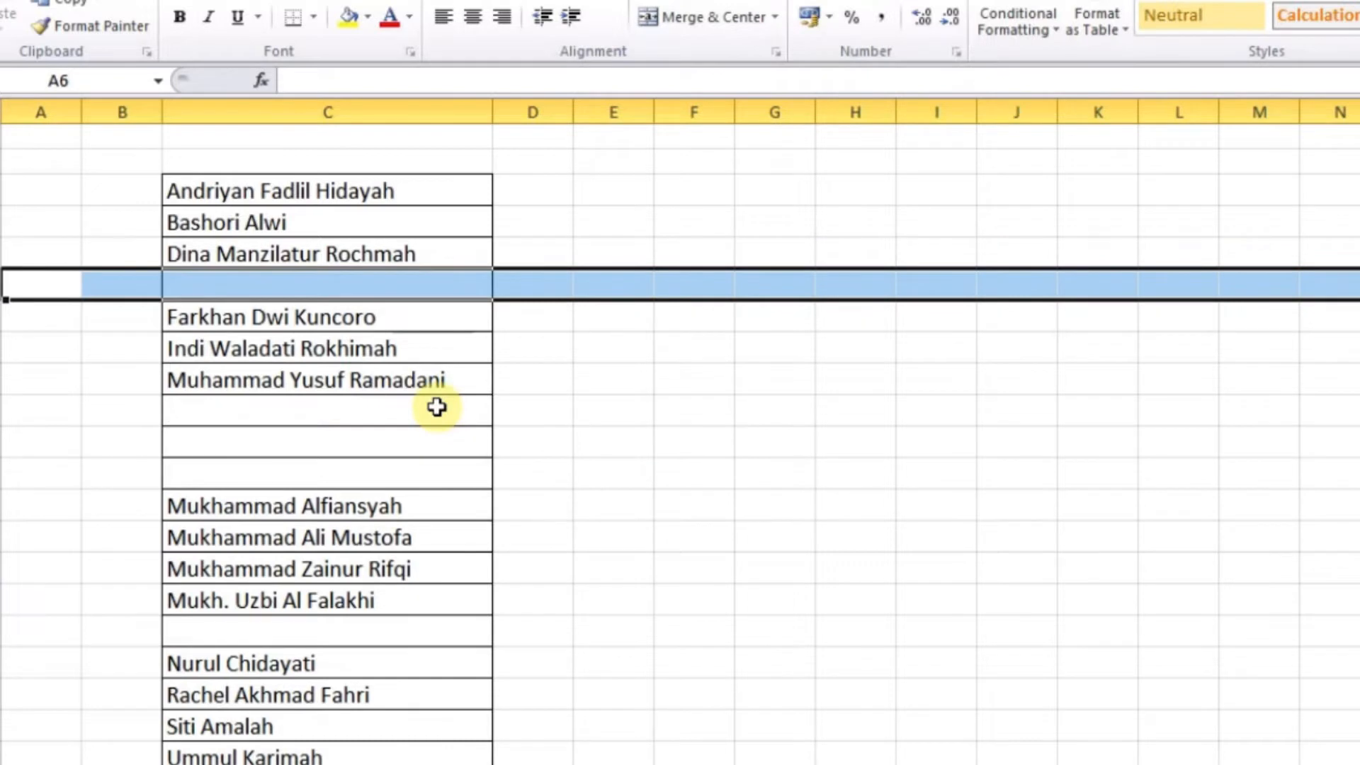
left_click(560, 403)
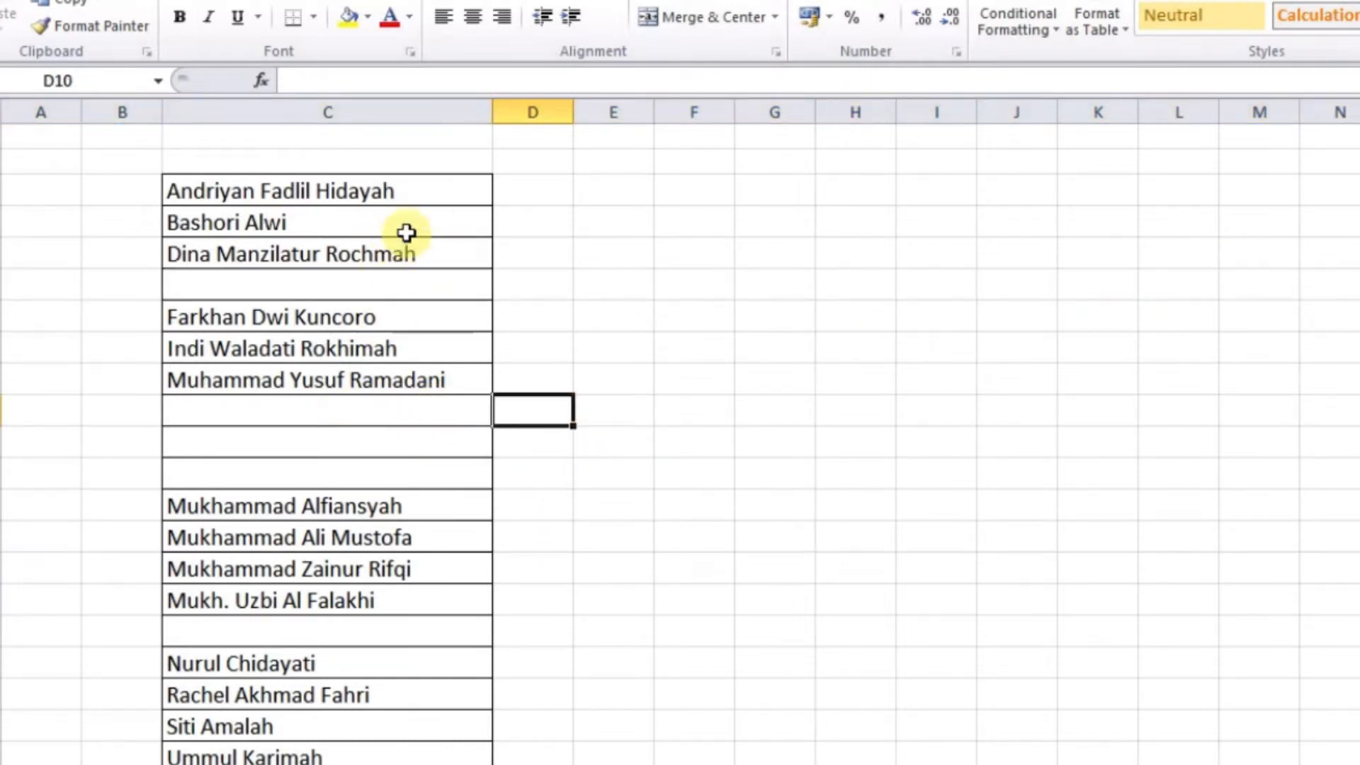
left_click(355, 278)
left_click(360, 410)
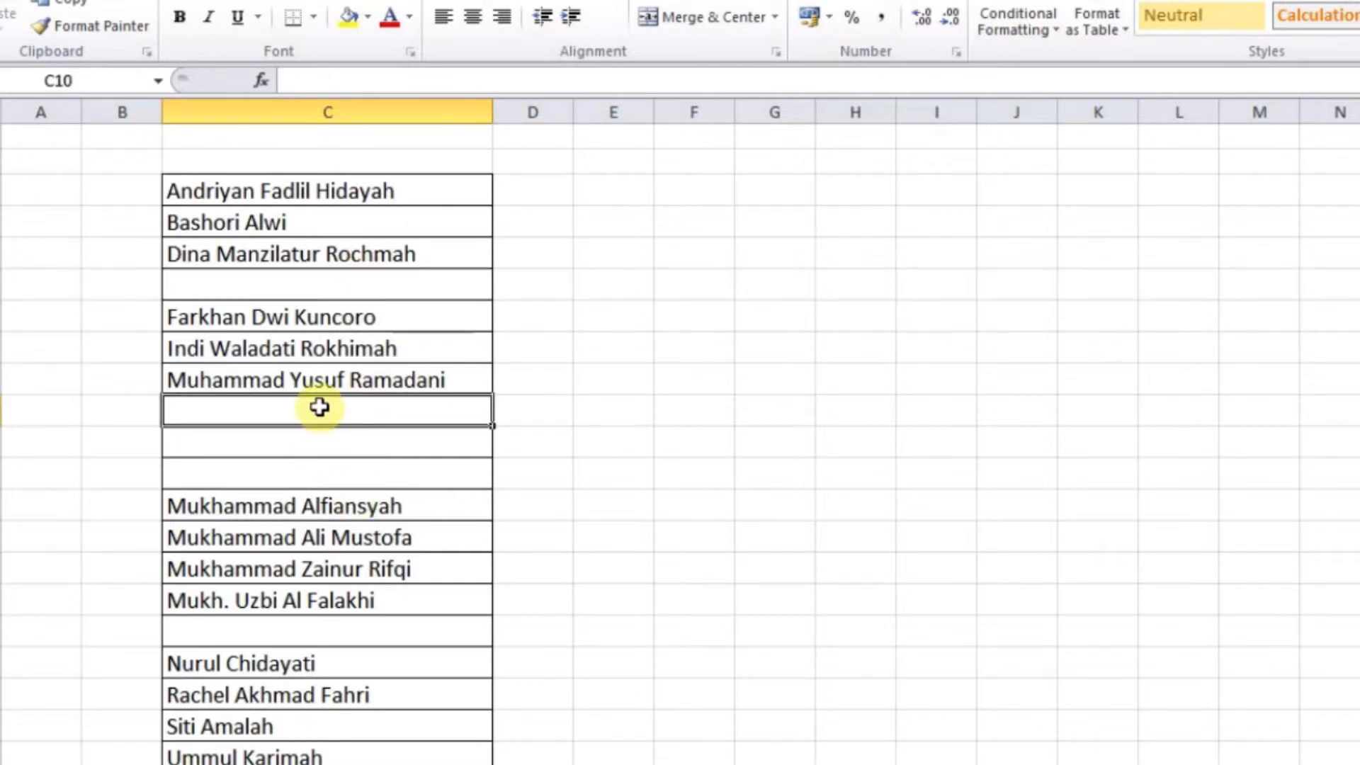
Select the whole names list in column C from C3 and open Go To with F5
left_click(306, 197)
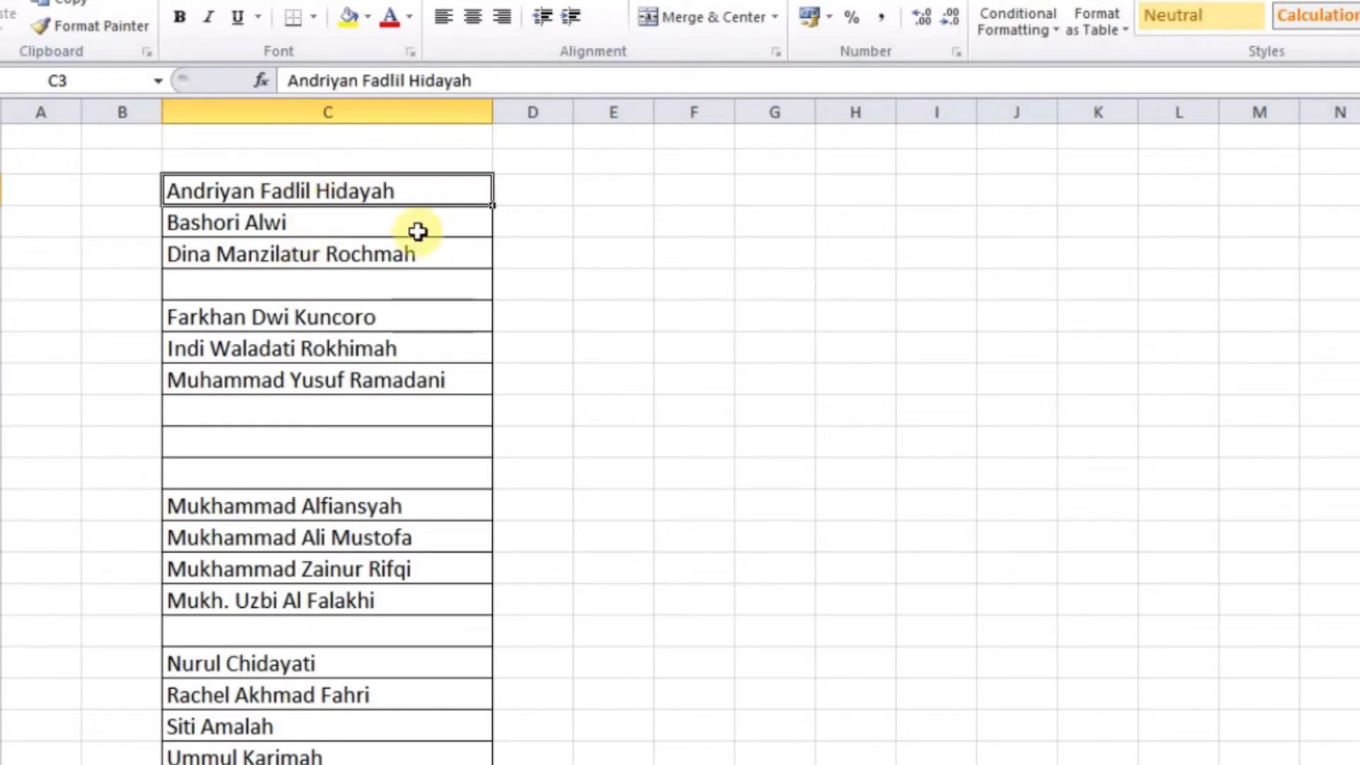
left_click_drag(397, 192, 397, 764)
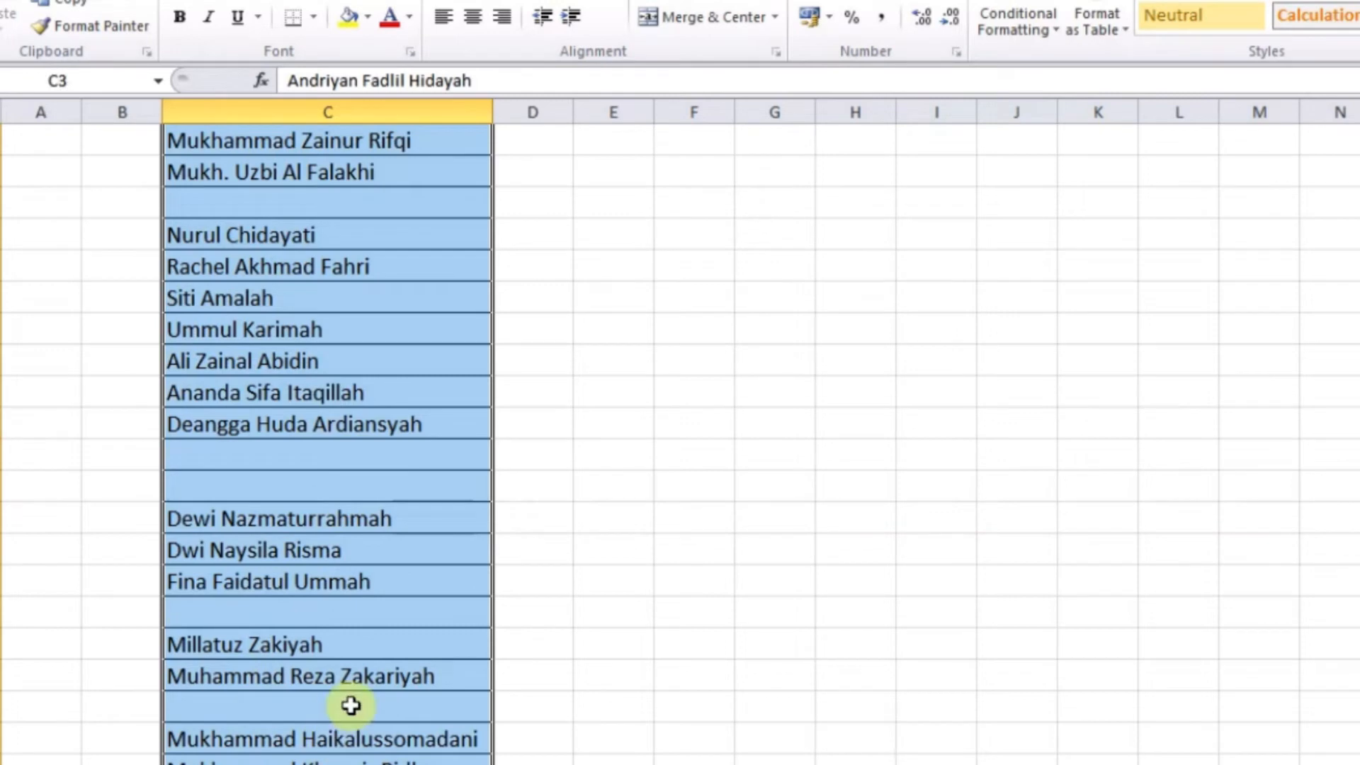
scroll(351, 705, "up", 5)
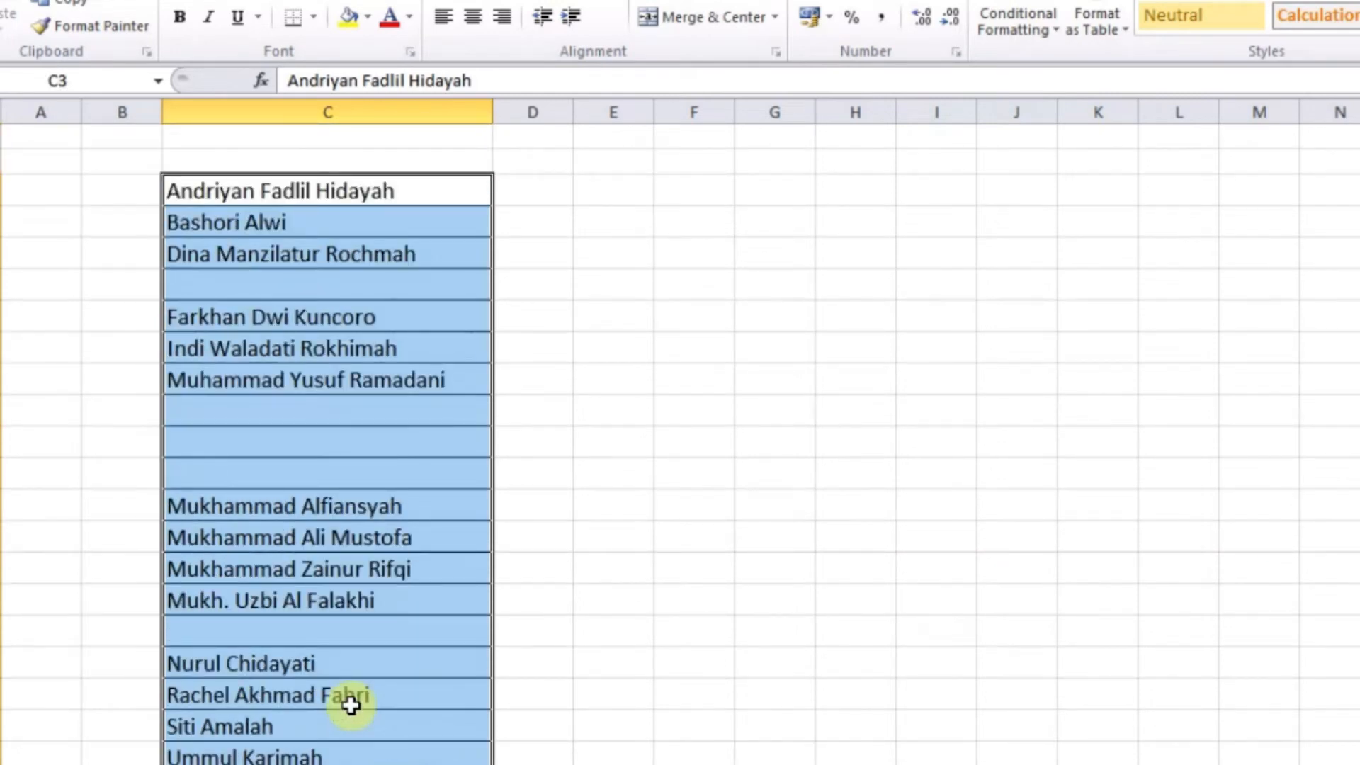
key("F5")
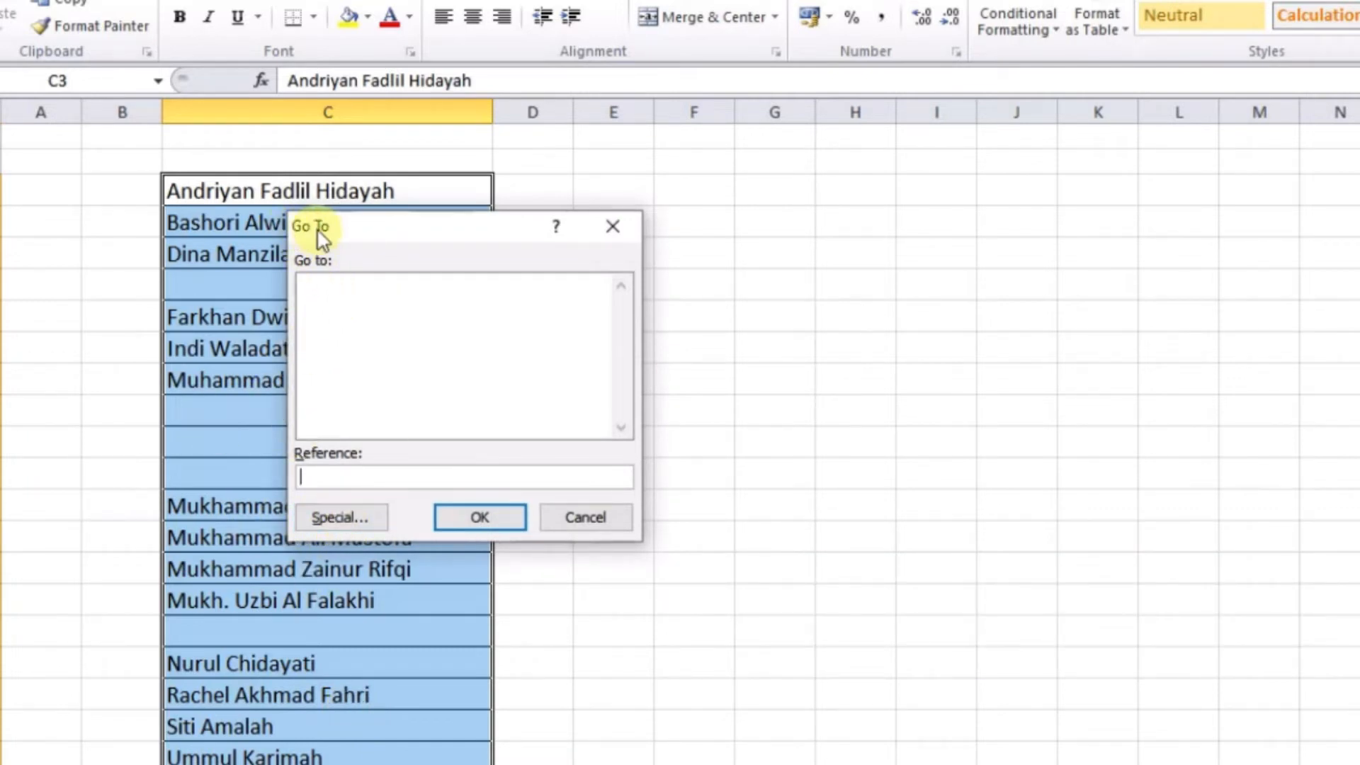
Select only the blank cells in the names list via Go To Special > Blanks
left_click(309, 517)
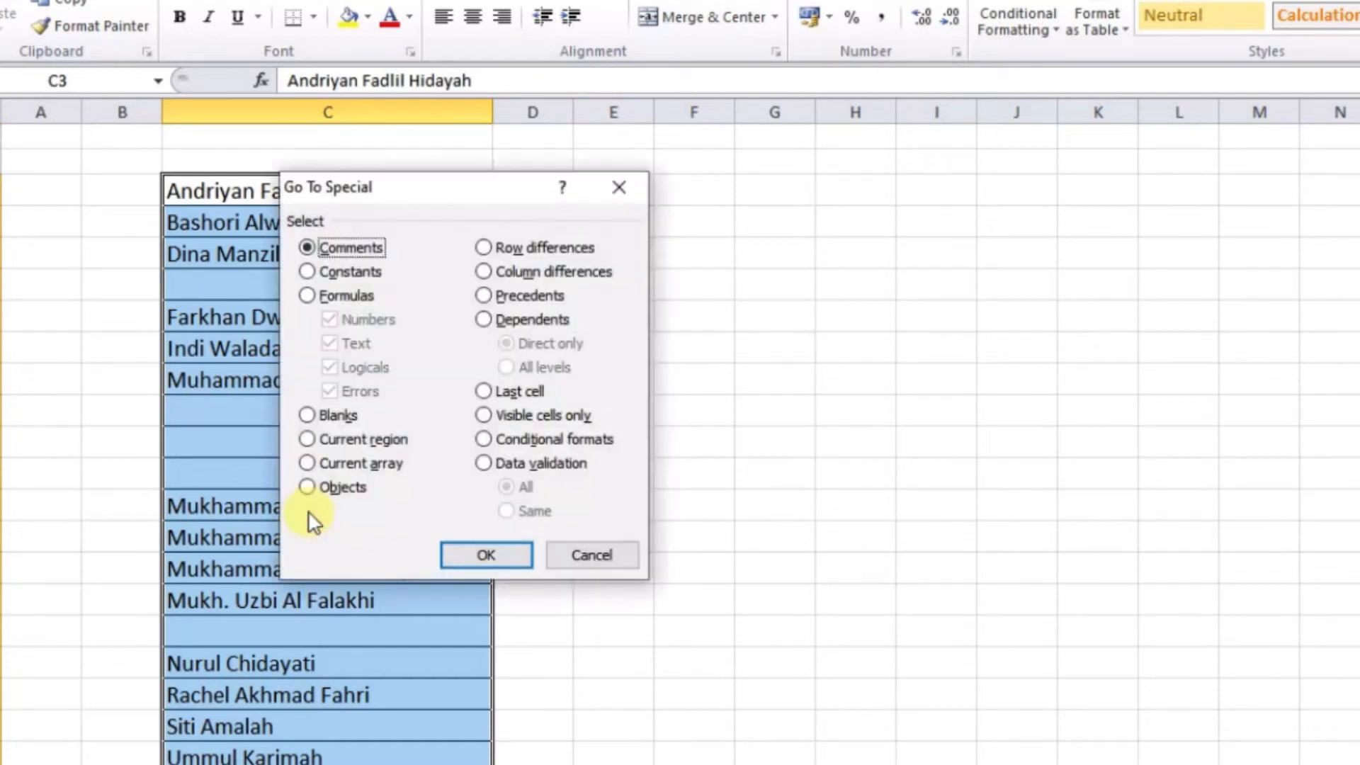
left_click(324, 415)
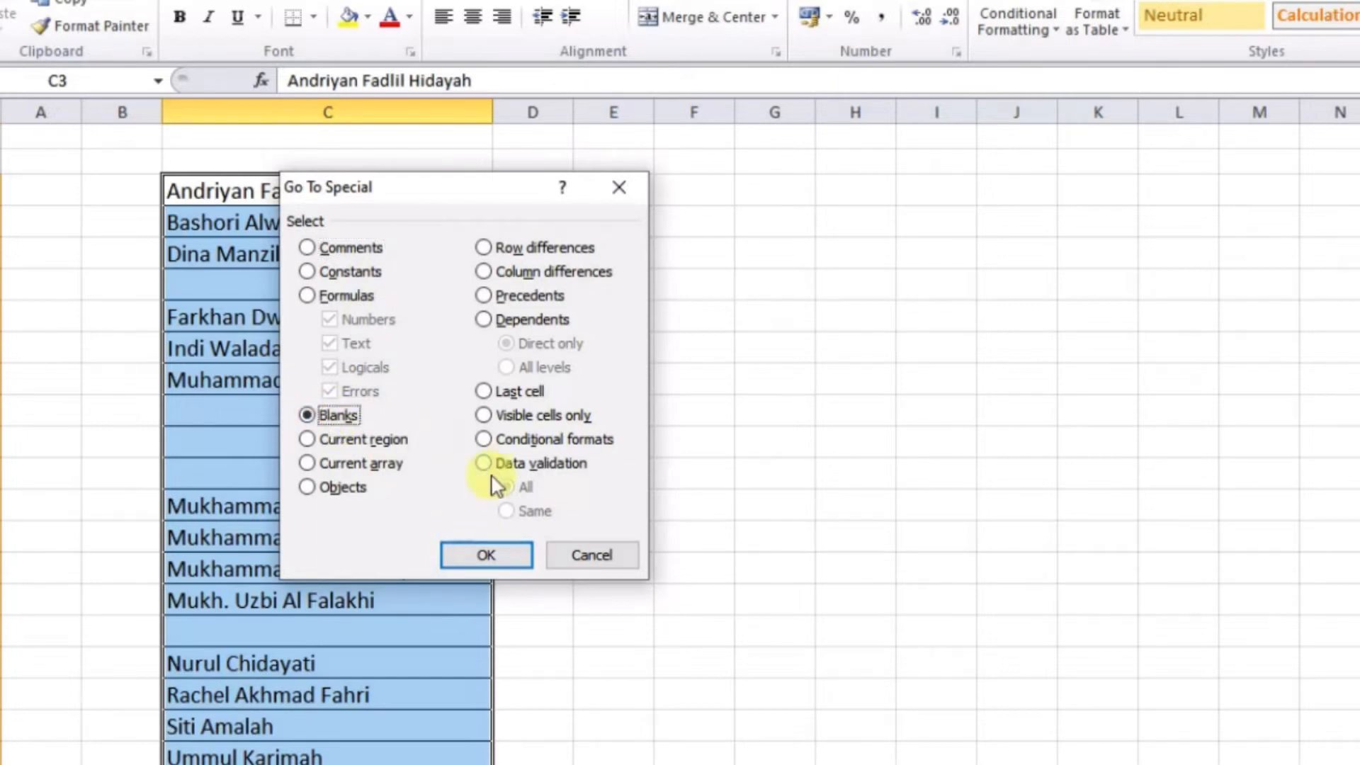
left_click(473, 553)
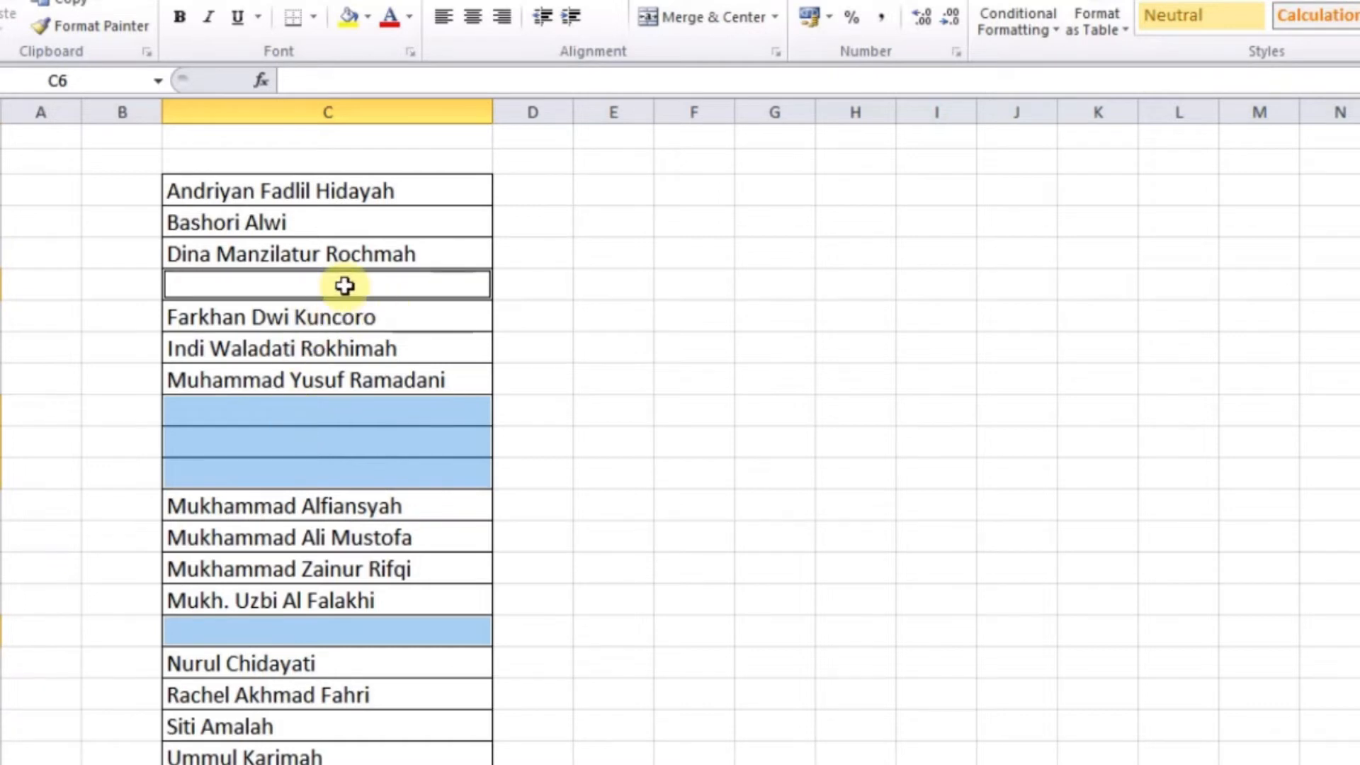
scroll(334, 516, "down", 3)
scroll(340, 525, "up", 3)
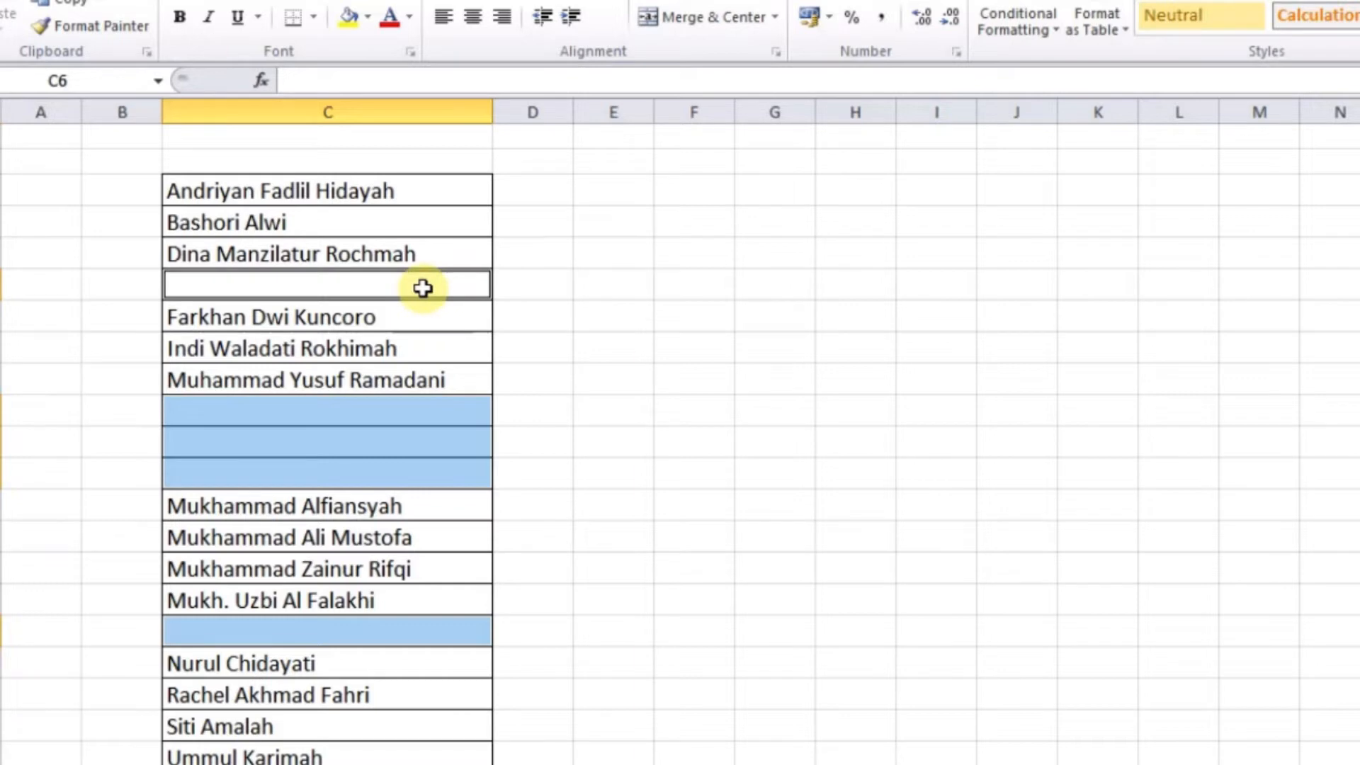
Delete the selected blanks with Shift cells up, then switch to the cell kosong sheet
right_click(423, 288)
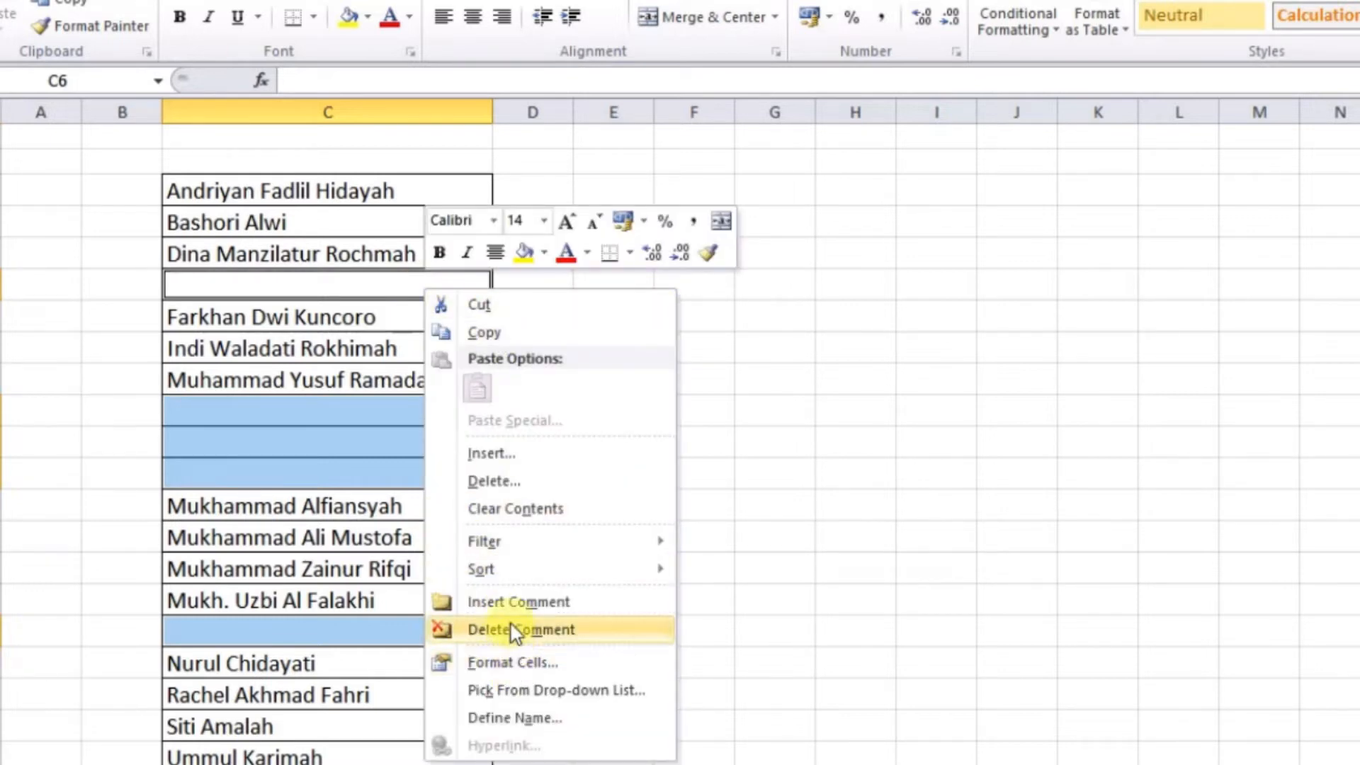
left_click(482, 483)
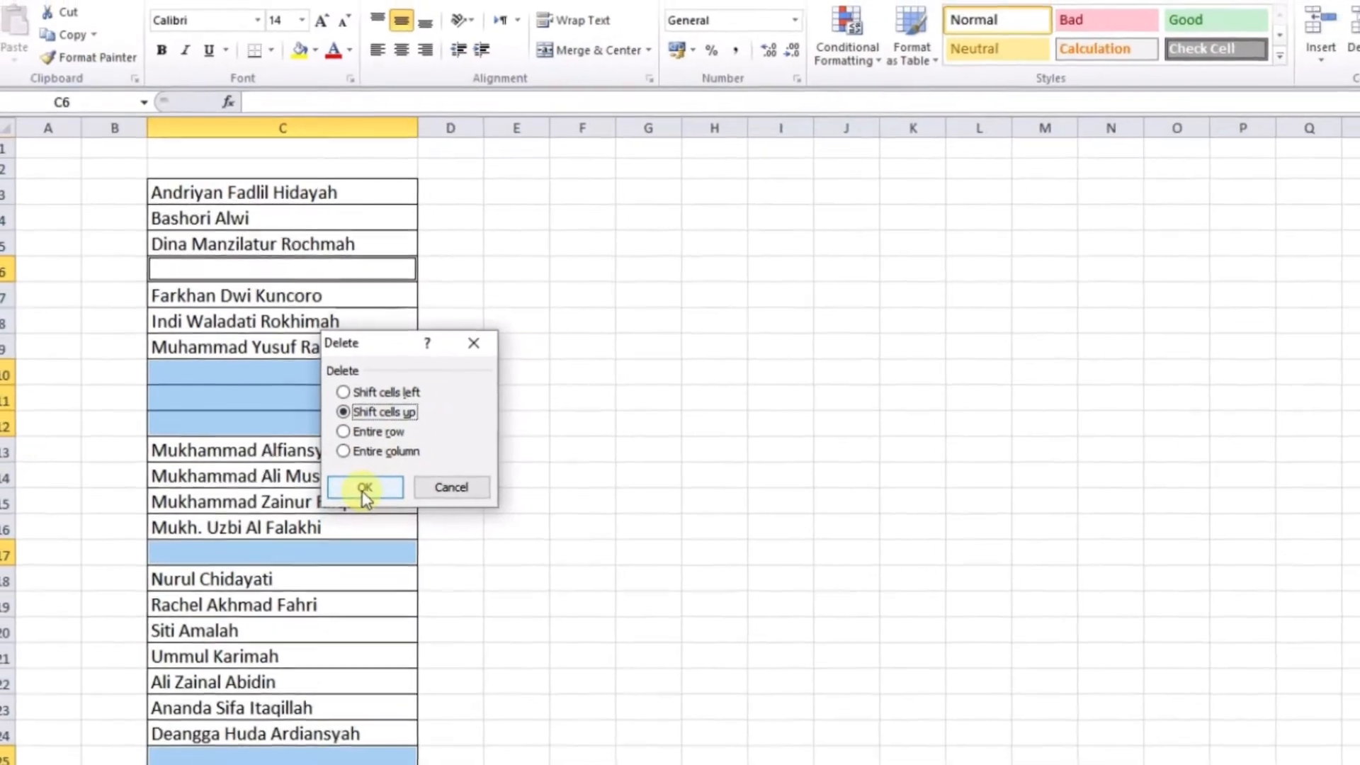
left_click(365, 488)
left_click(386, 471)
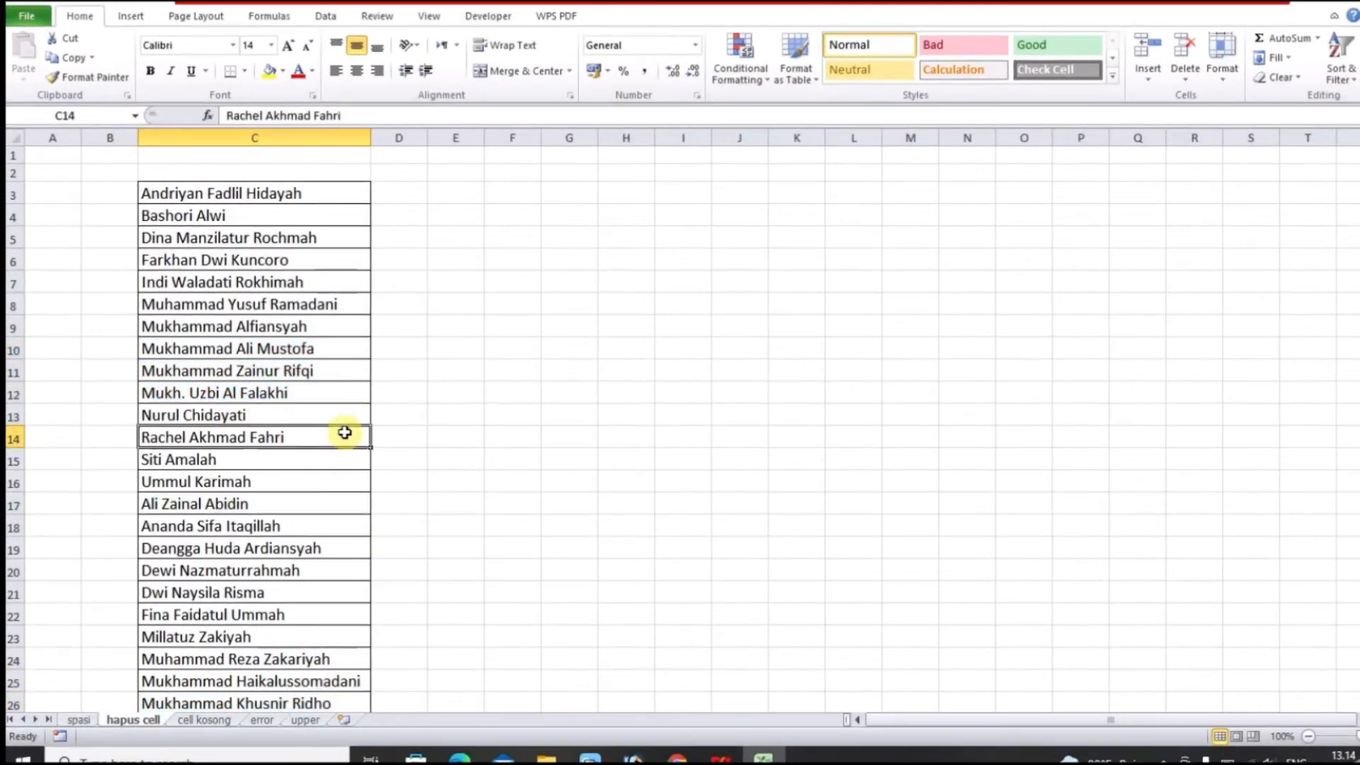
scroll(274, 431, "down", 4)
scroll(274, 430, "up", 4)
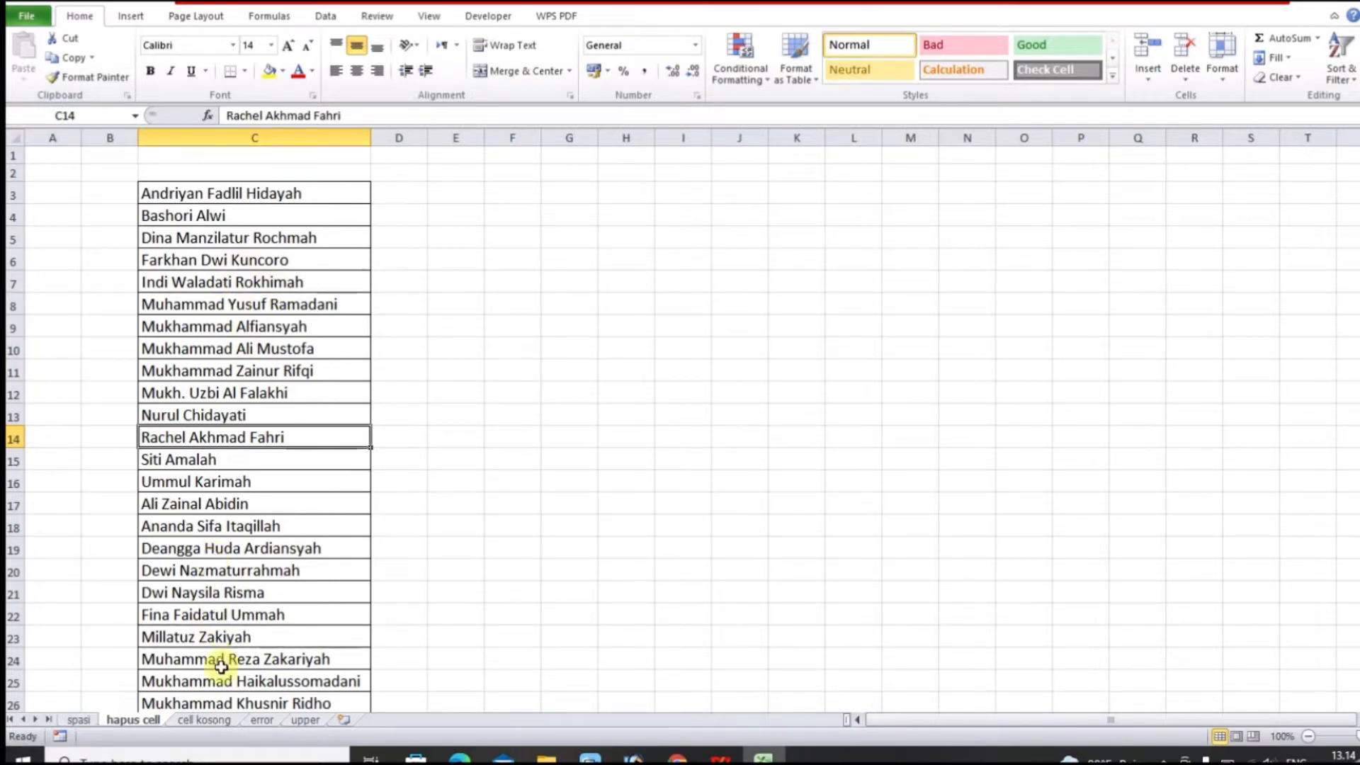
left_click(203, 720)
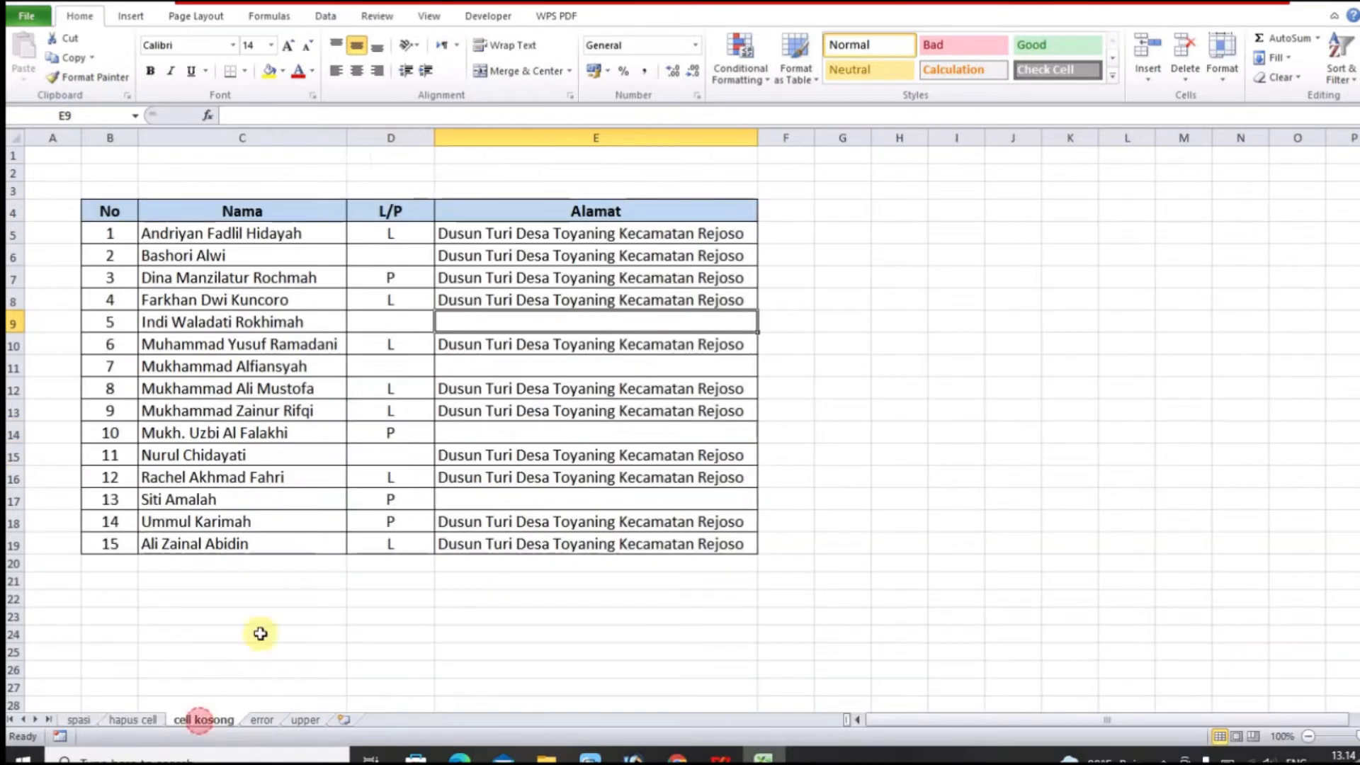
left_click(383, 259)
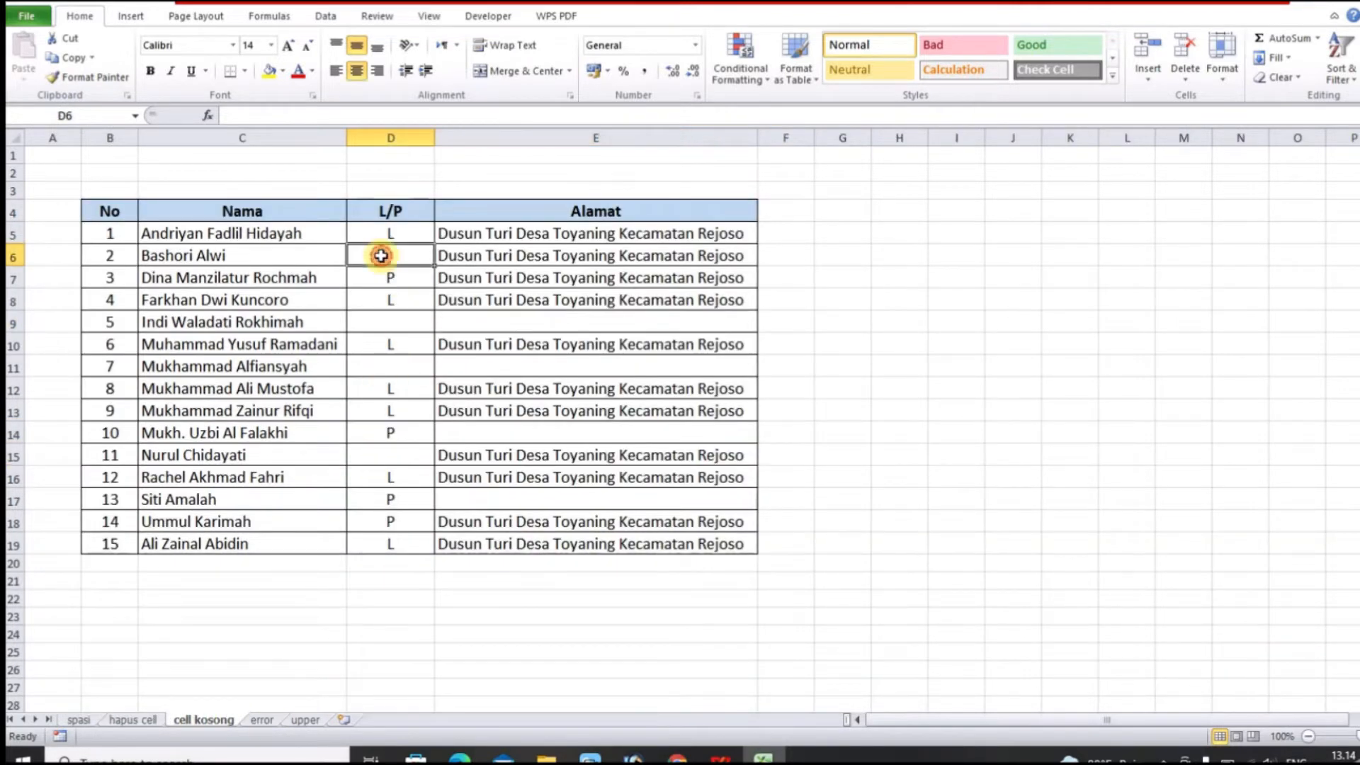
left_click(392, 325)
left_click(460, 324)
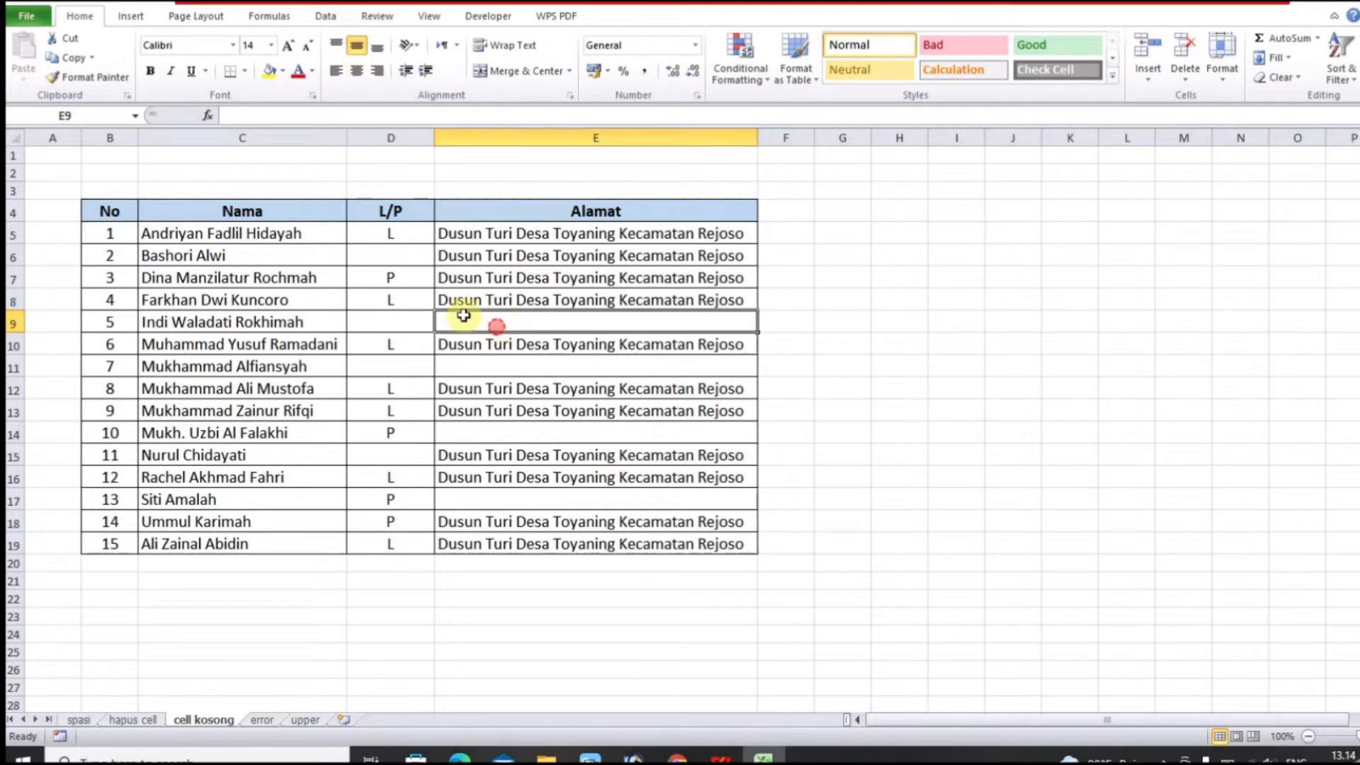
left_click(390, 259)
left_click_drag(401, 322, 489, 327)
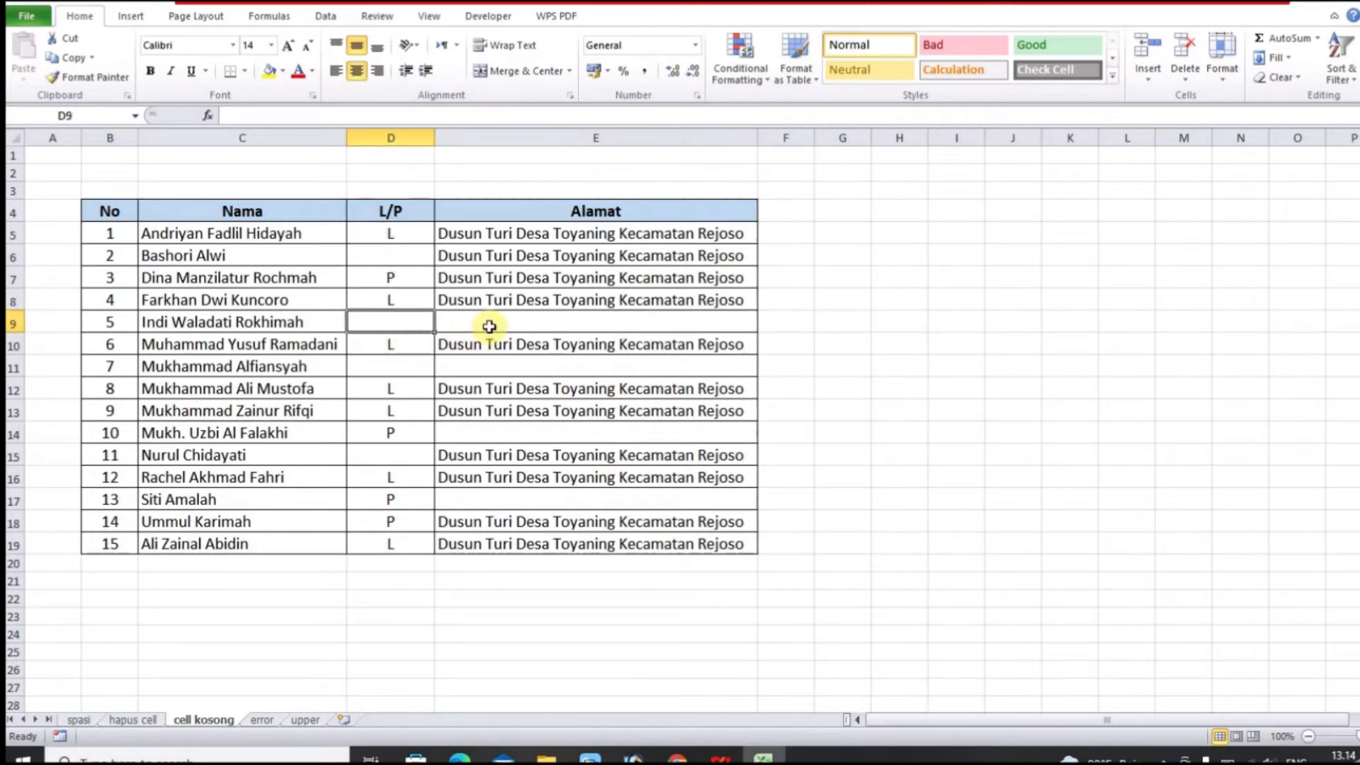
left_click_drag(415, 366, 461, 365)
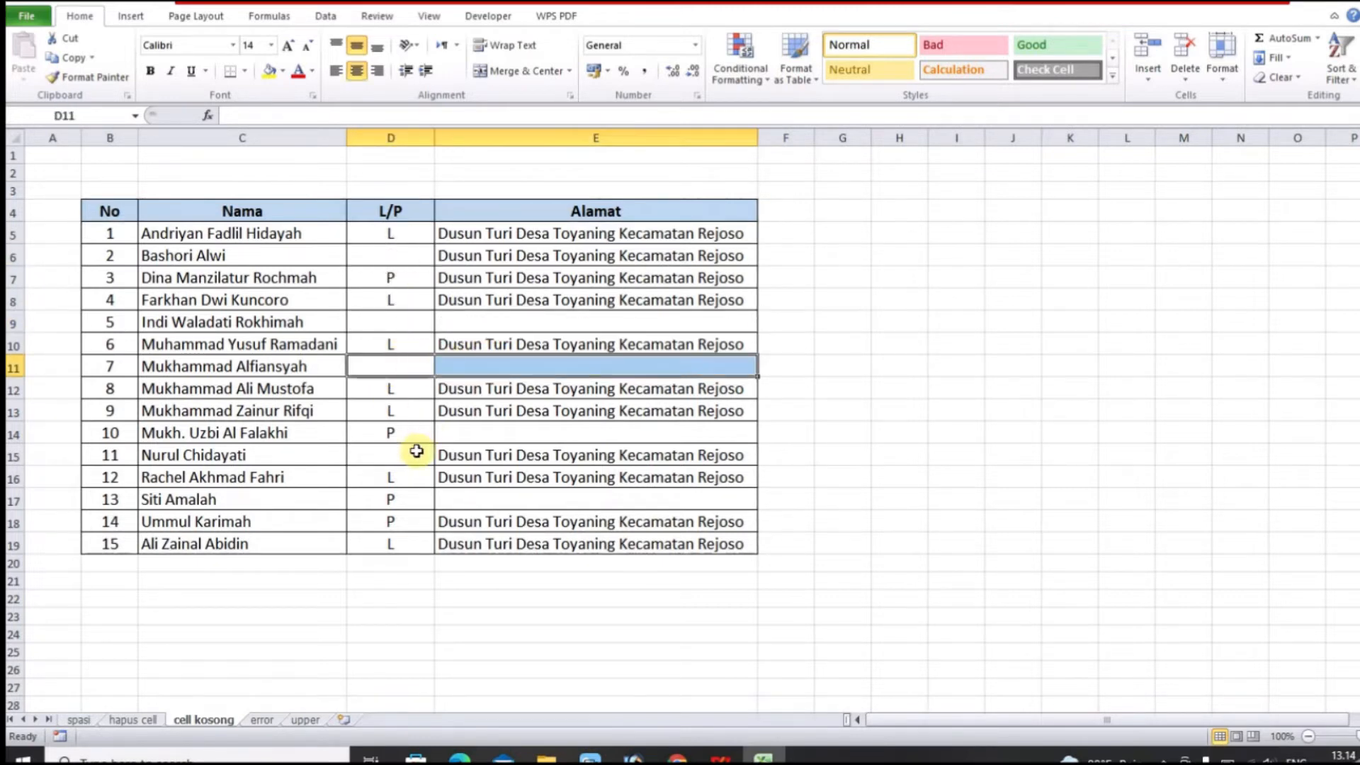
left_click(453, 432)
left_click(376, 455)
left_click(459, 502)
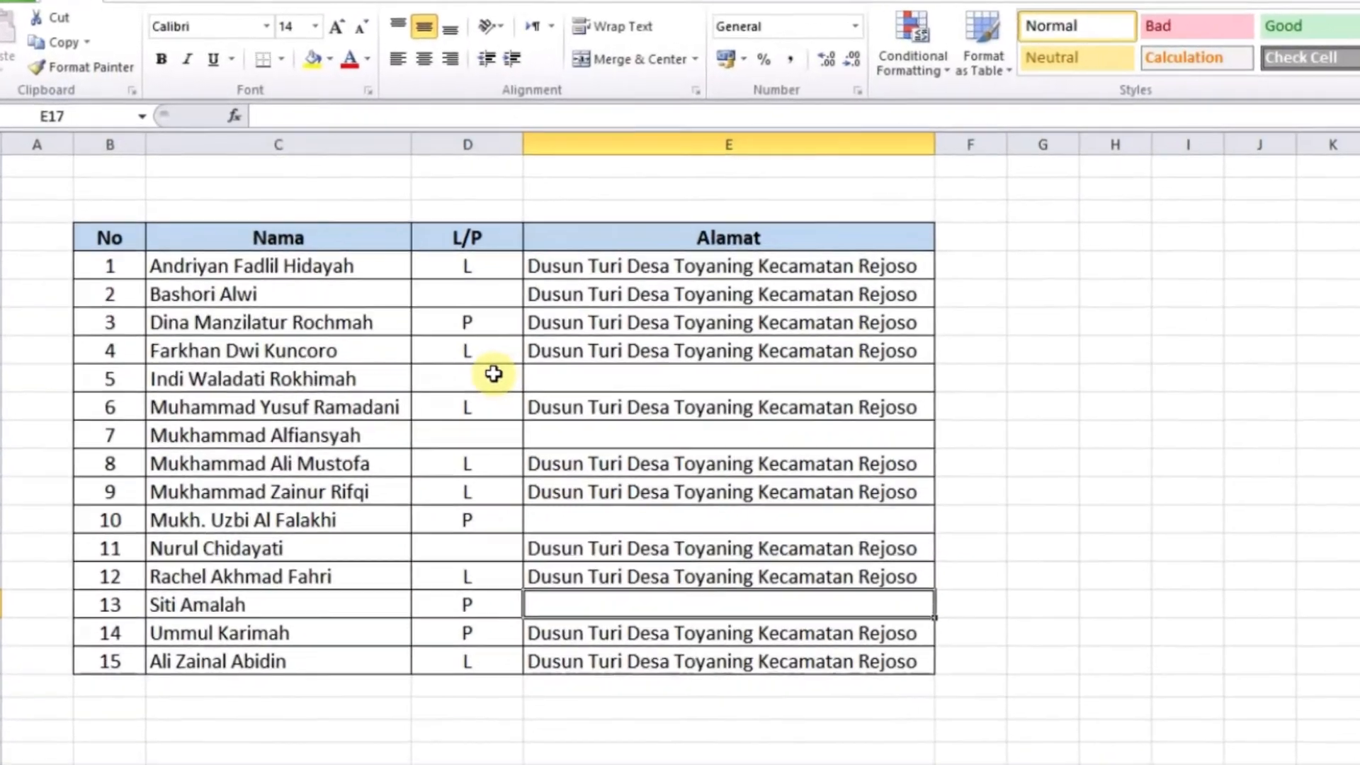
left_click(494, 373)
left_click(499, 271)
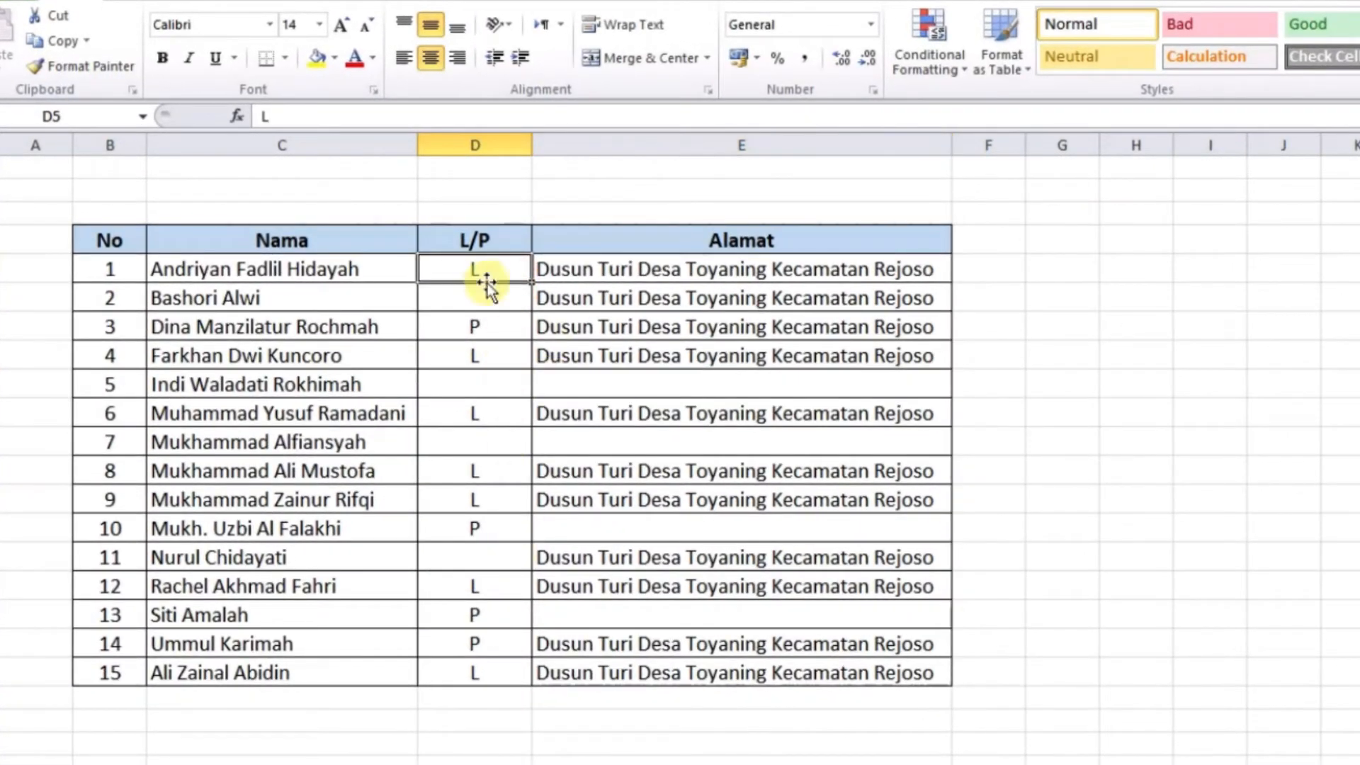
left_click(485, 307)
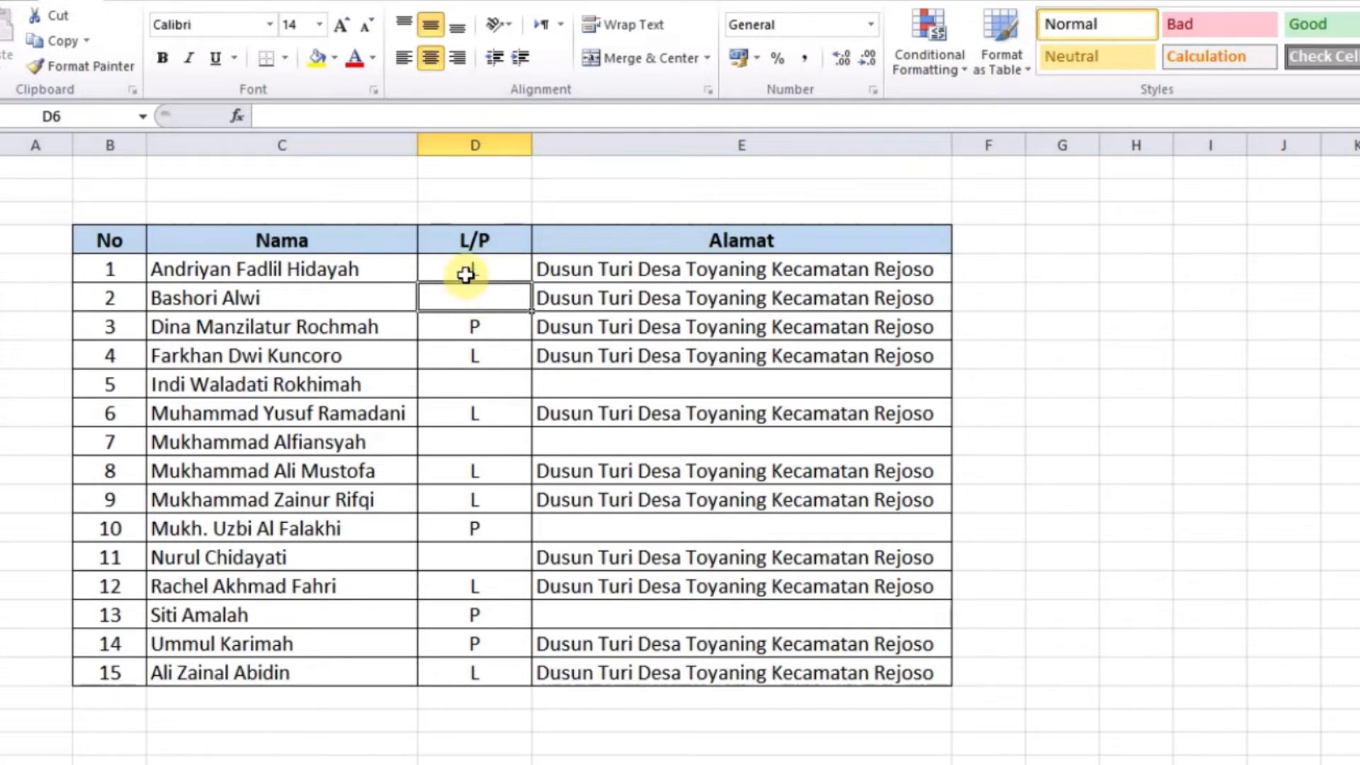
left_click_drag(464, 274, 641, 670)
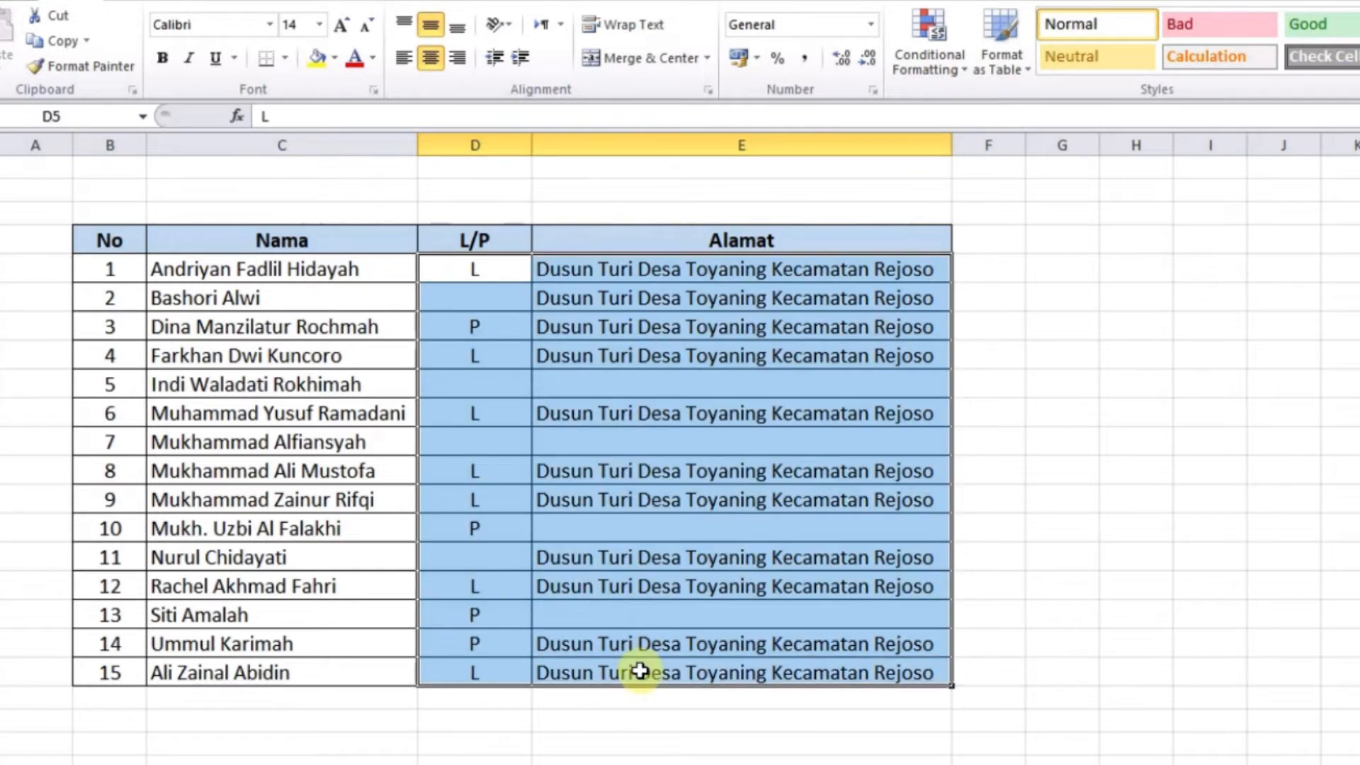
Through Manage Rules, add a Blanks rule with orange fill for D5:E19 and apply it
left_click(942, 66)
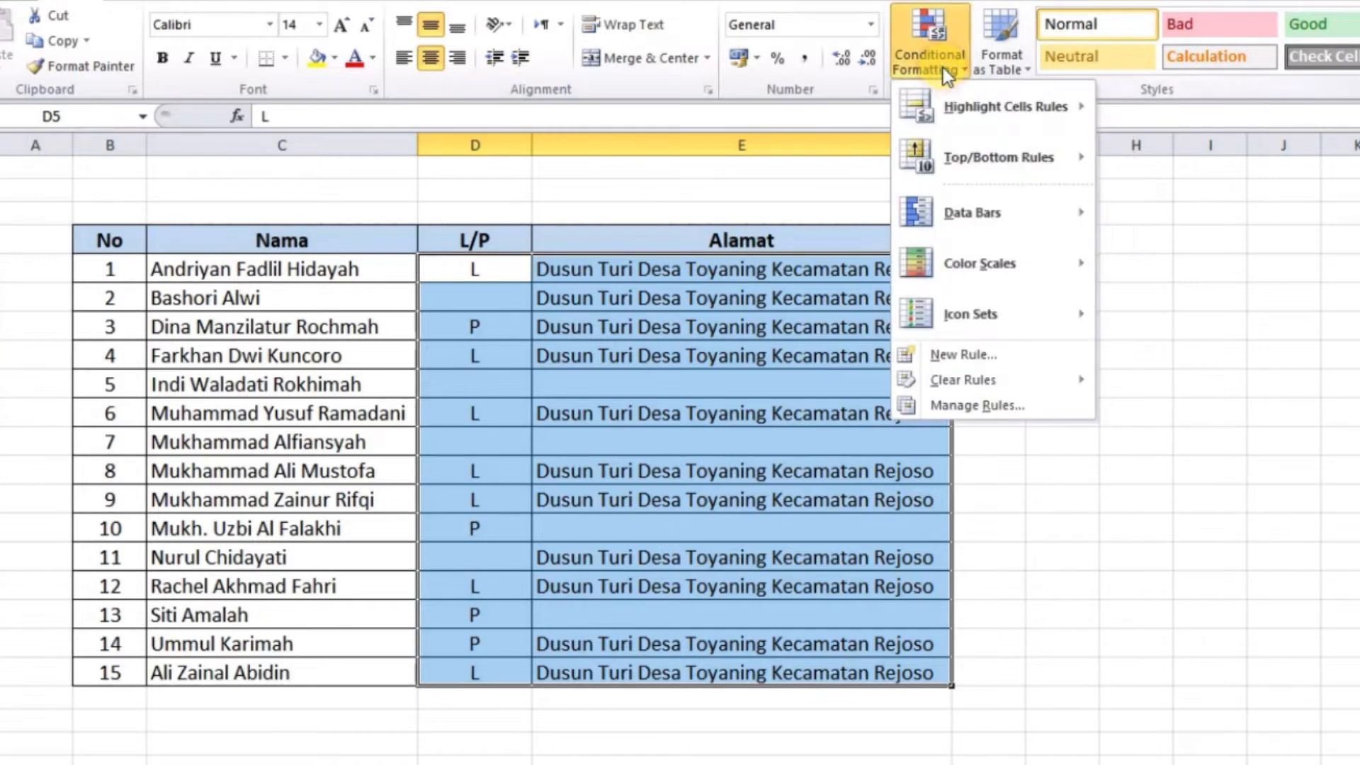
left_click(950, 406)
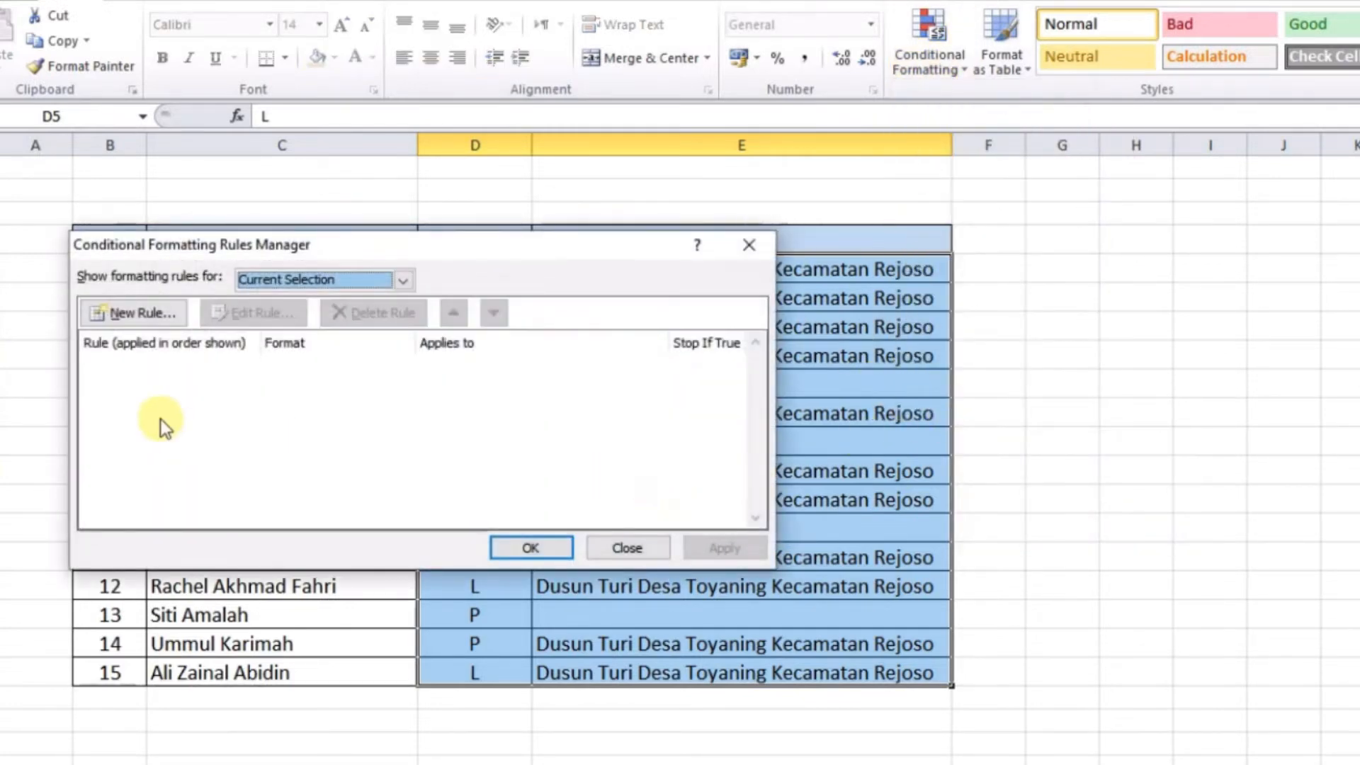
left_click(137, 317)
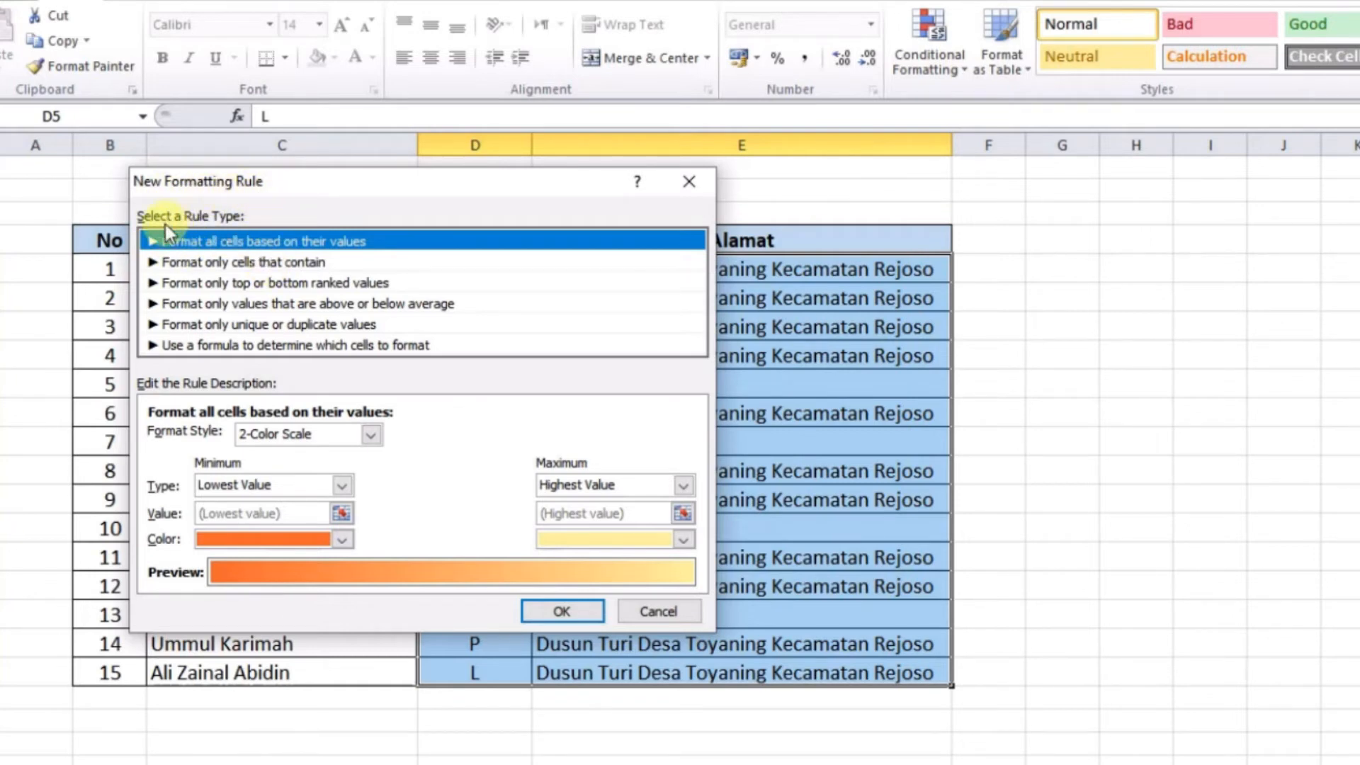
left_click(199, 264)
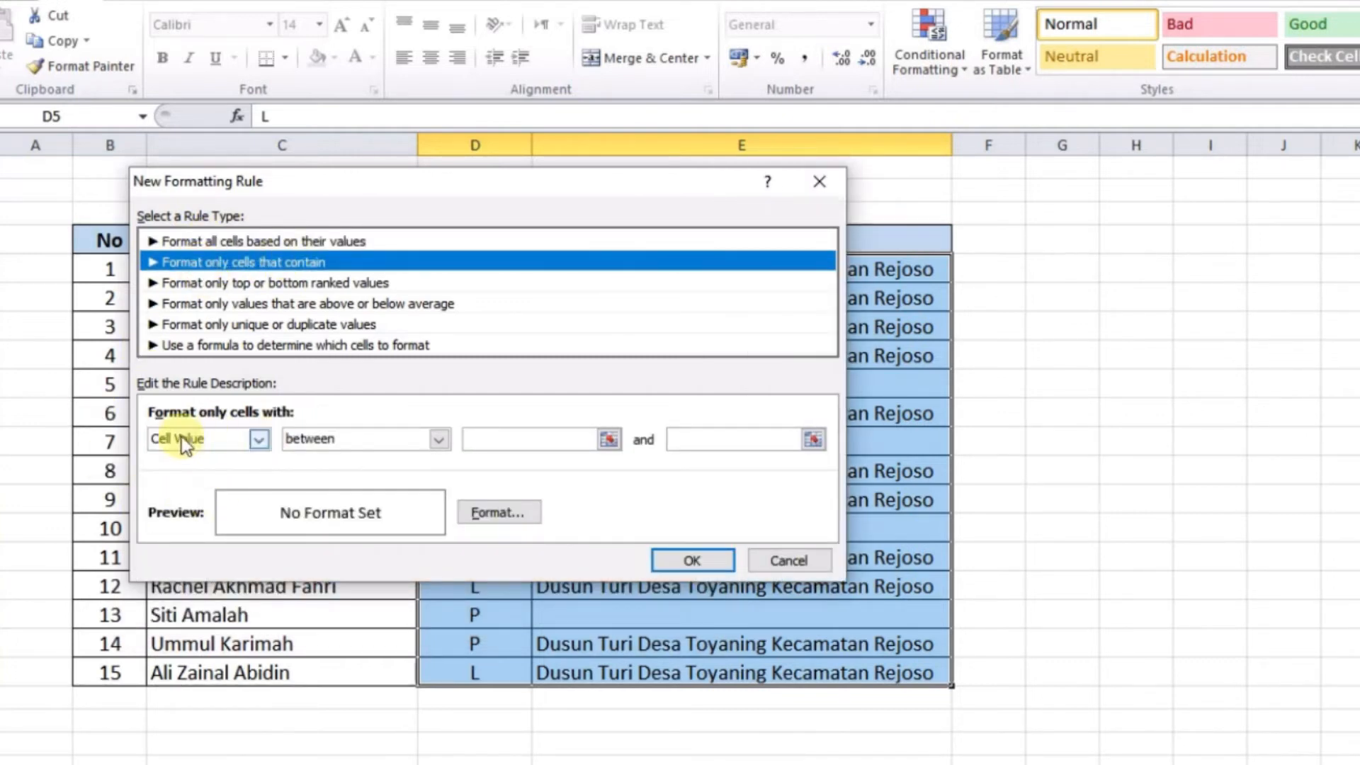
left_click(264, 437)
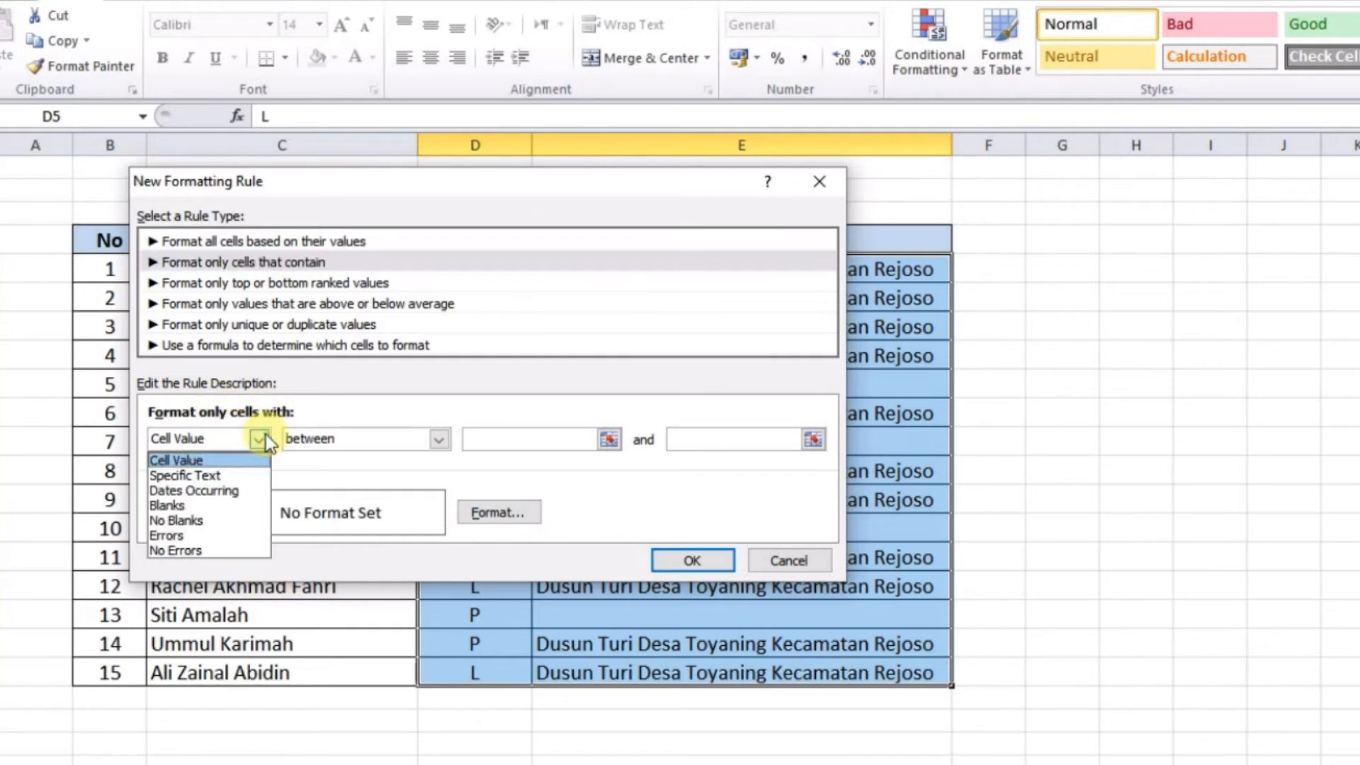
left_click(188, 507)
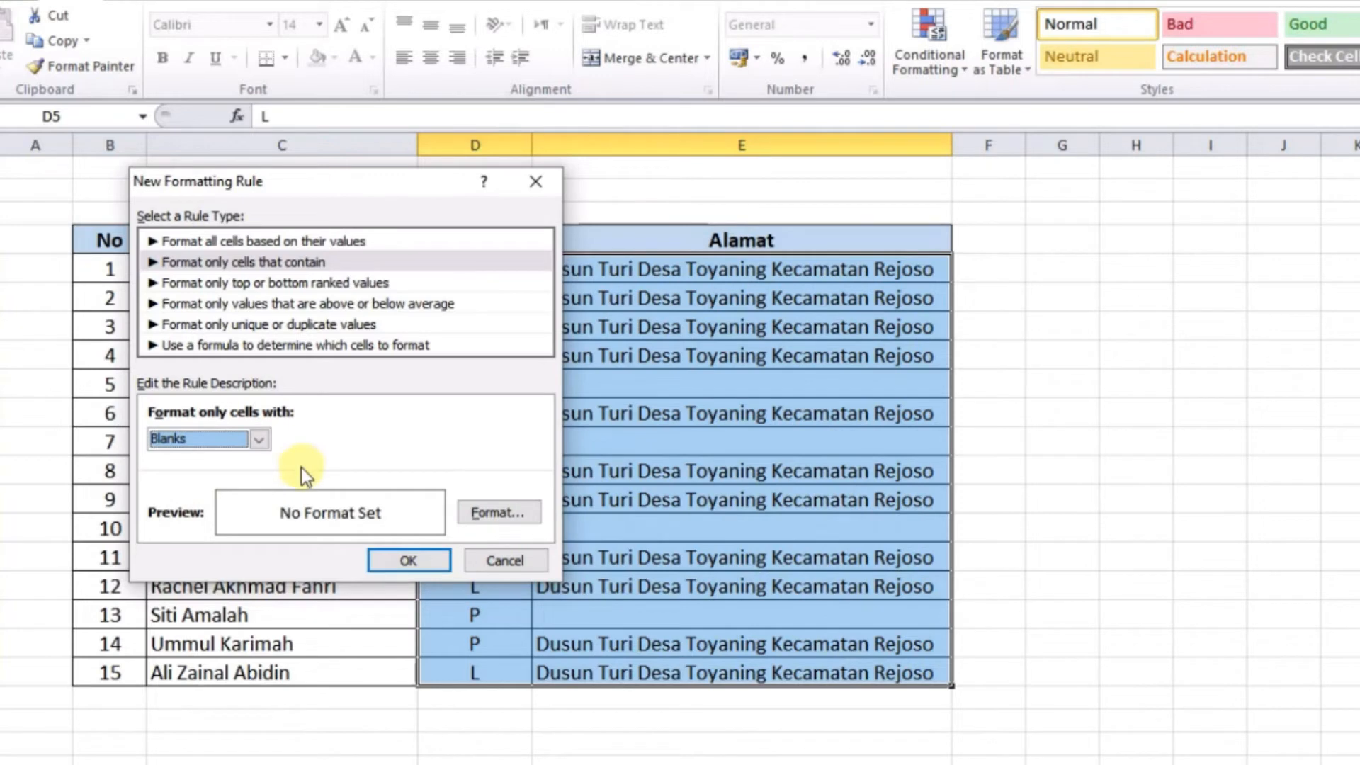
left_click(483, 513)
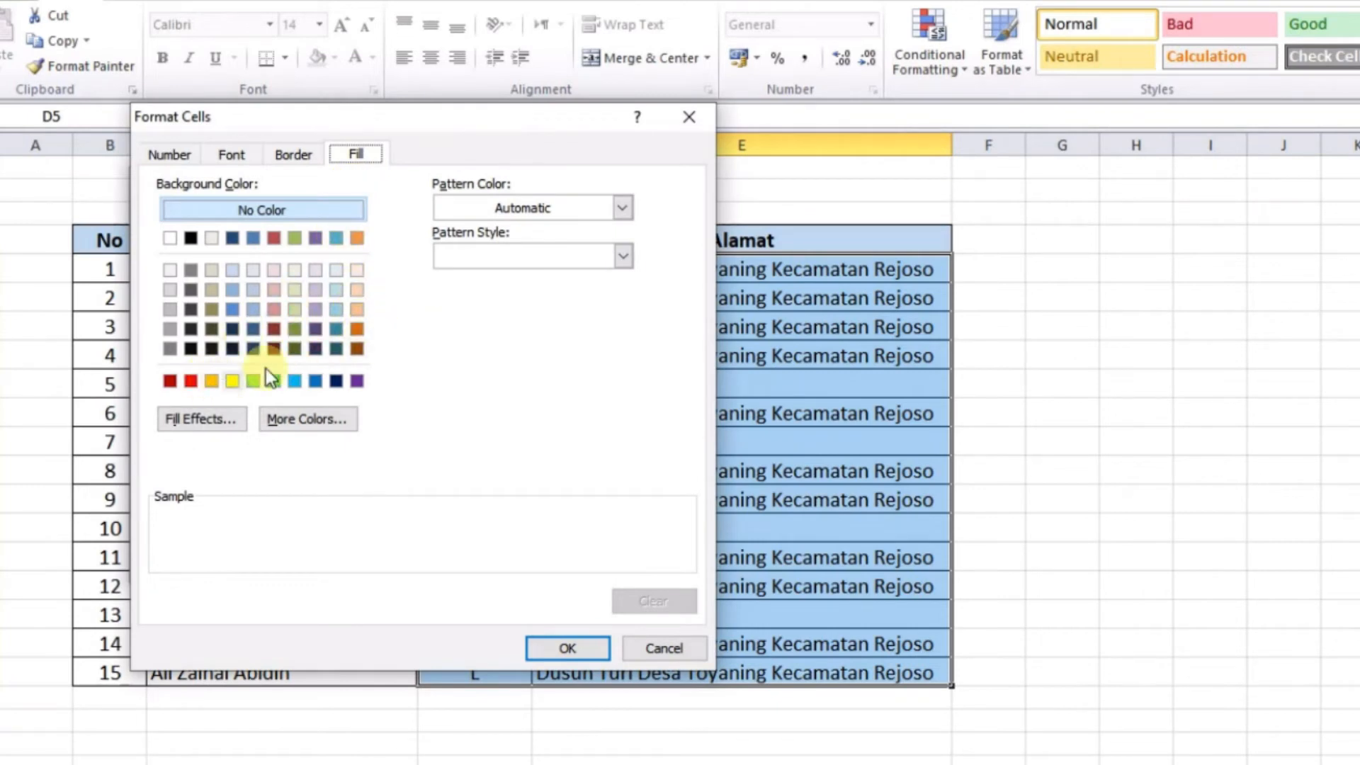
left_click(354, 329)
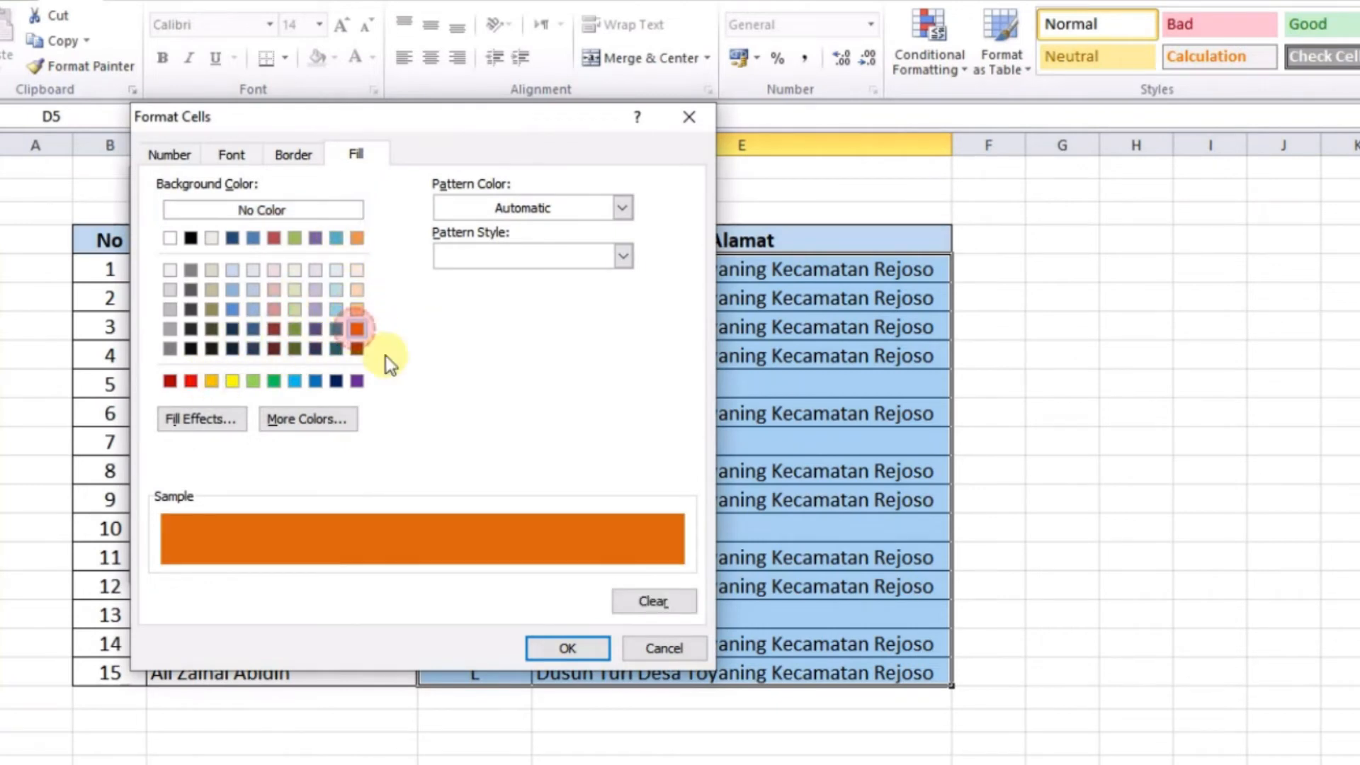
left_click(563, 649)
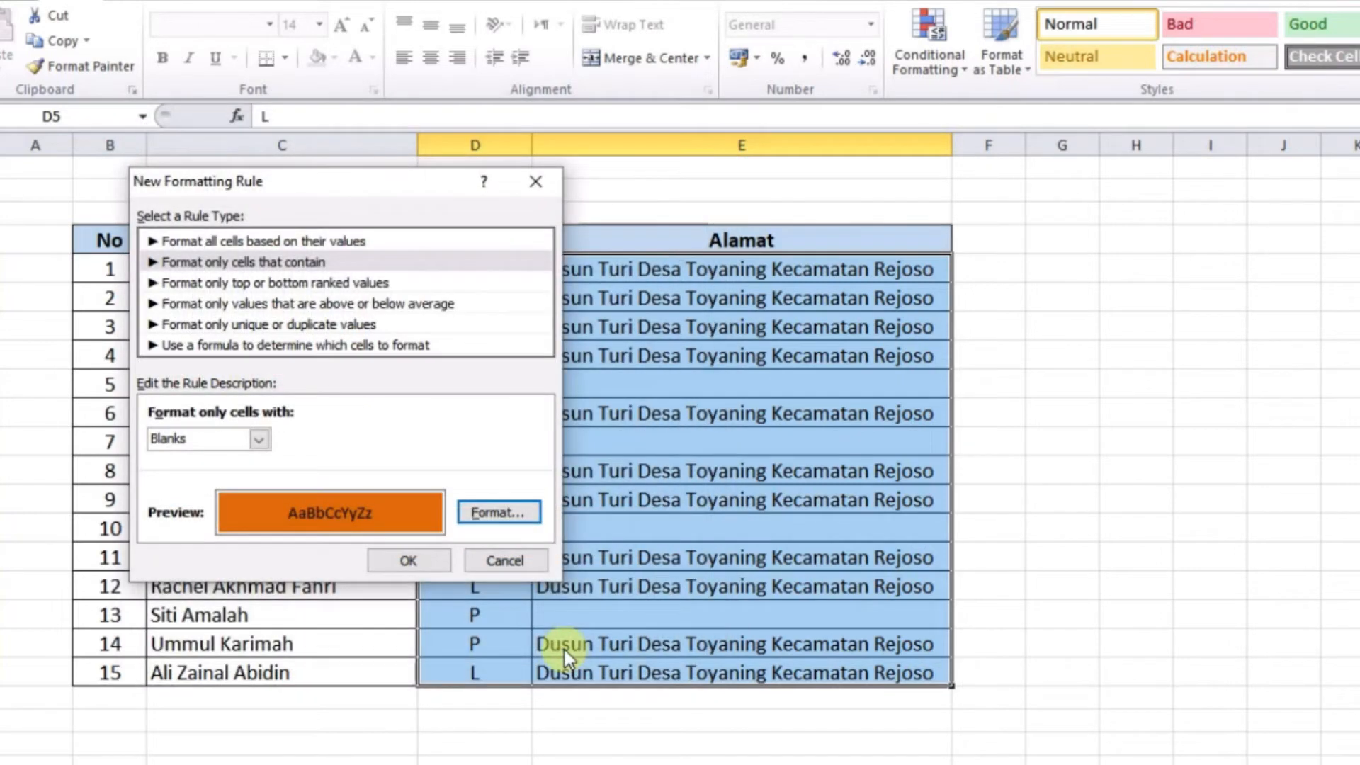
left_click(436, 562)
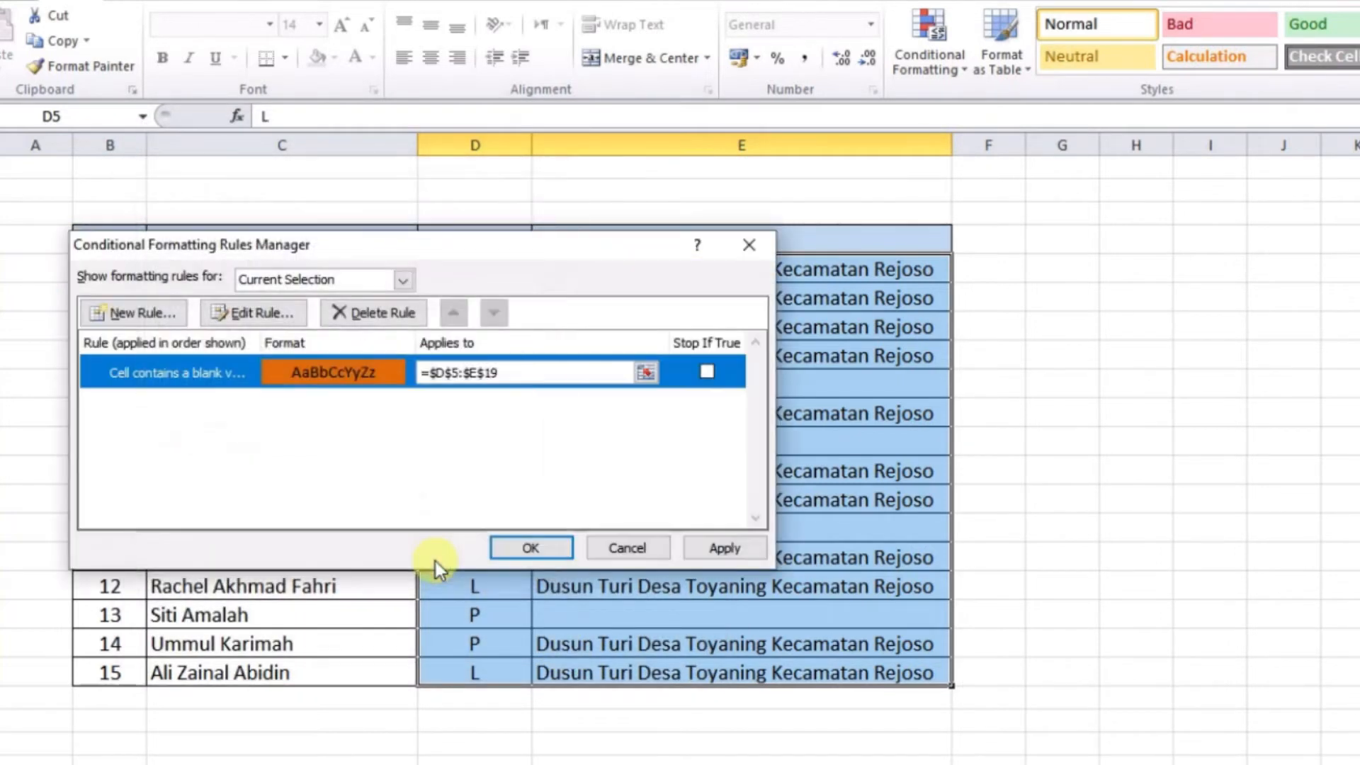
left_click(723, 549)
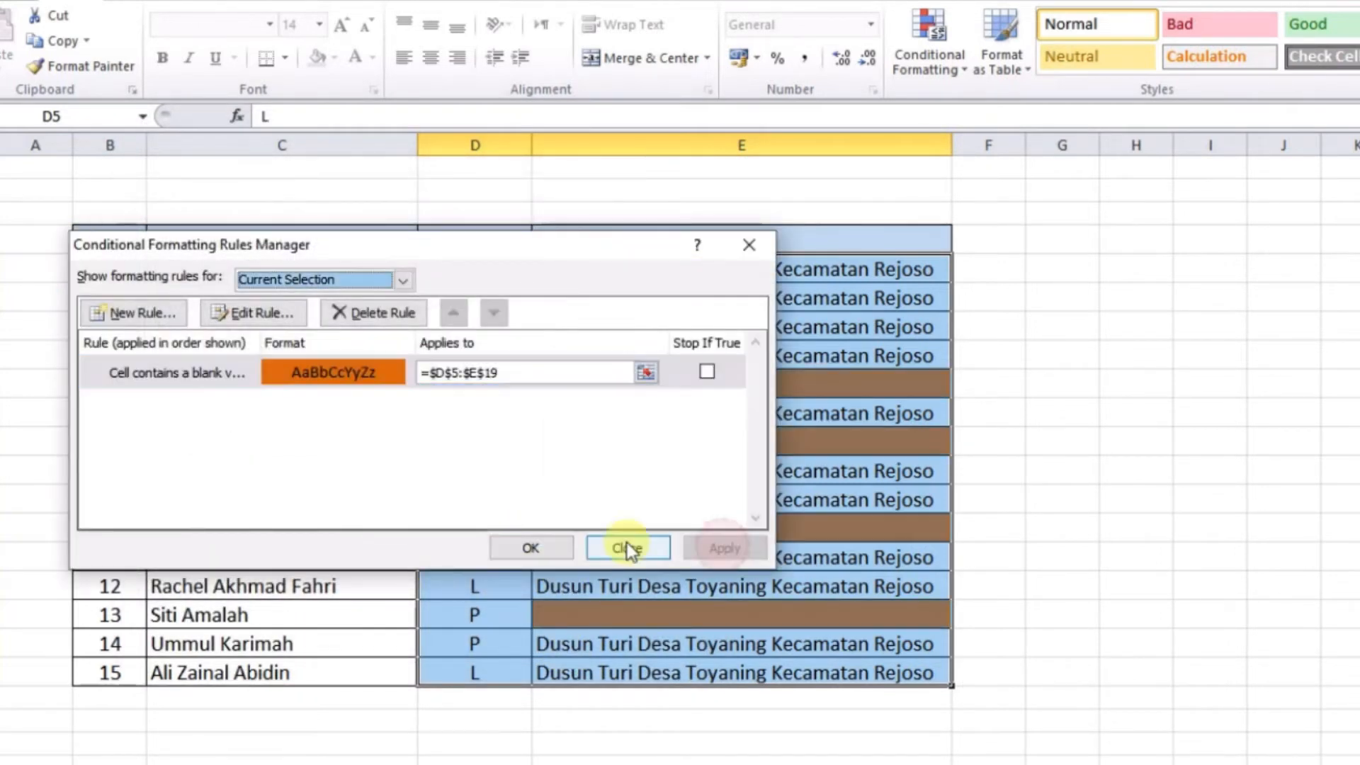
left_click(531, 549)
left_click(457, 301)
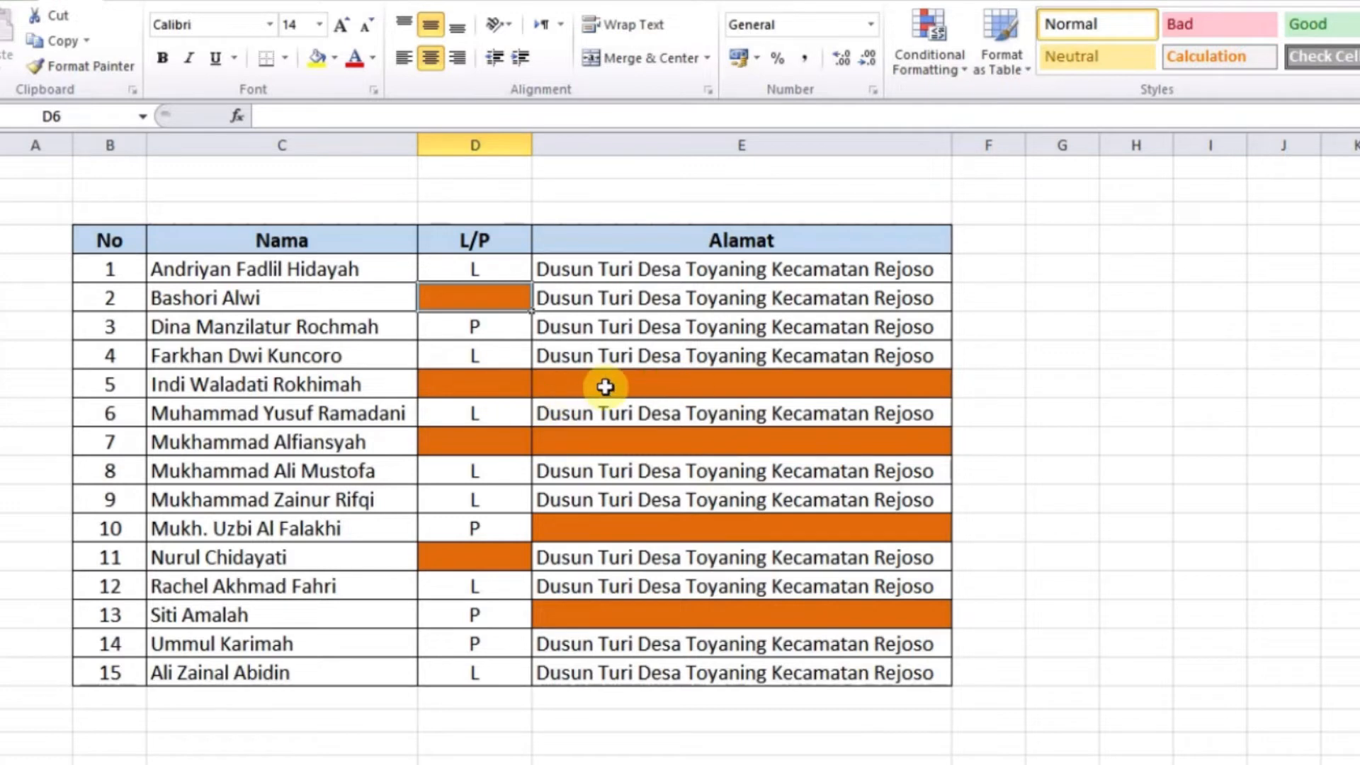
left_click_drag(464, 376, 567, 385)
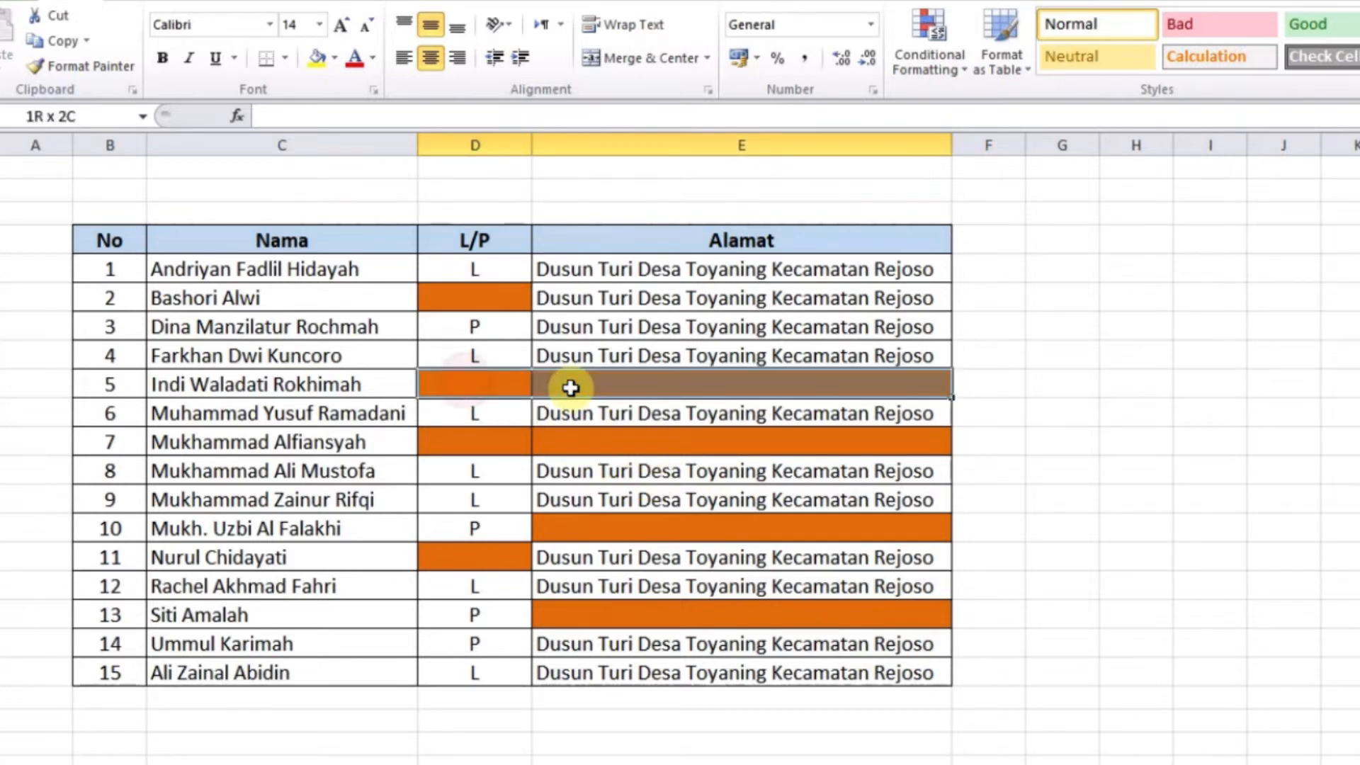
left_click(494, 285)
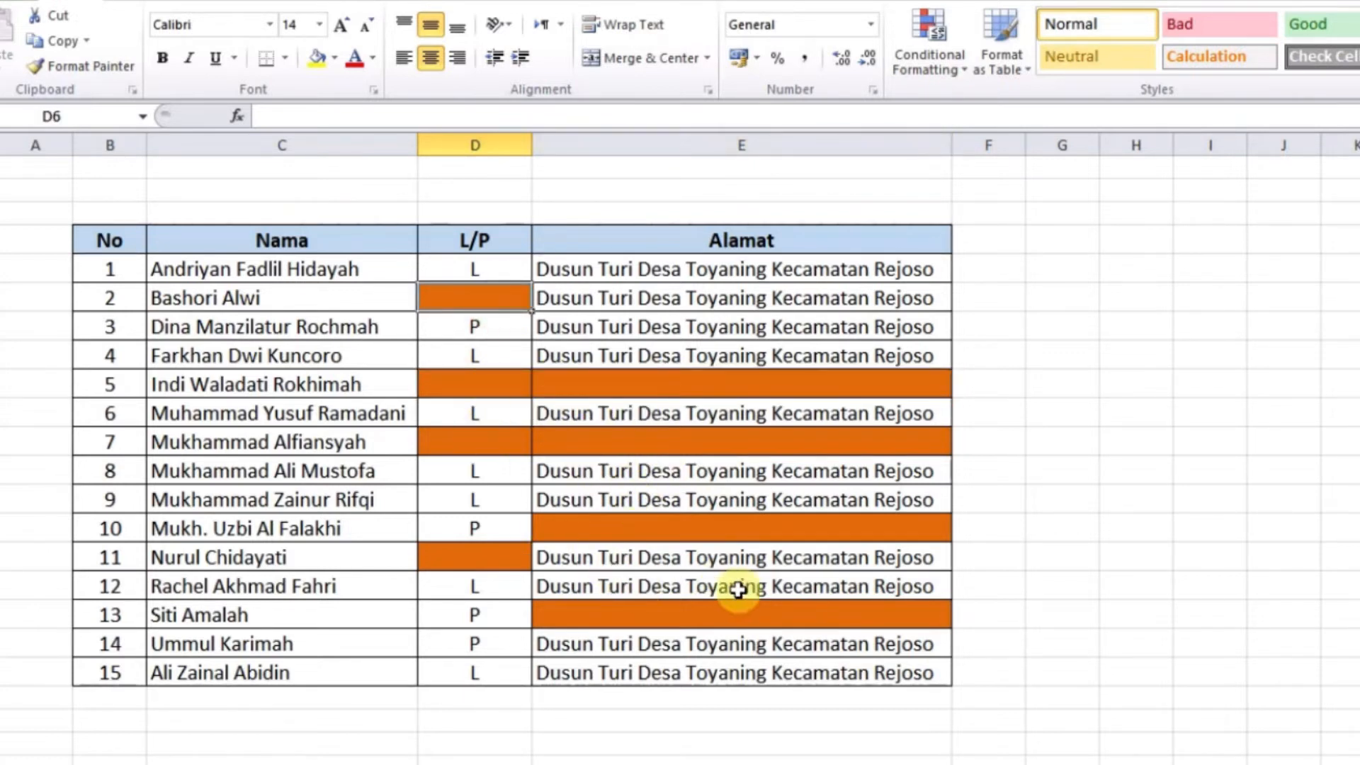
left_click(481, 270)
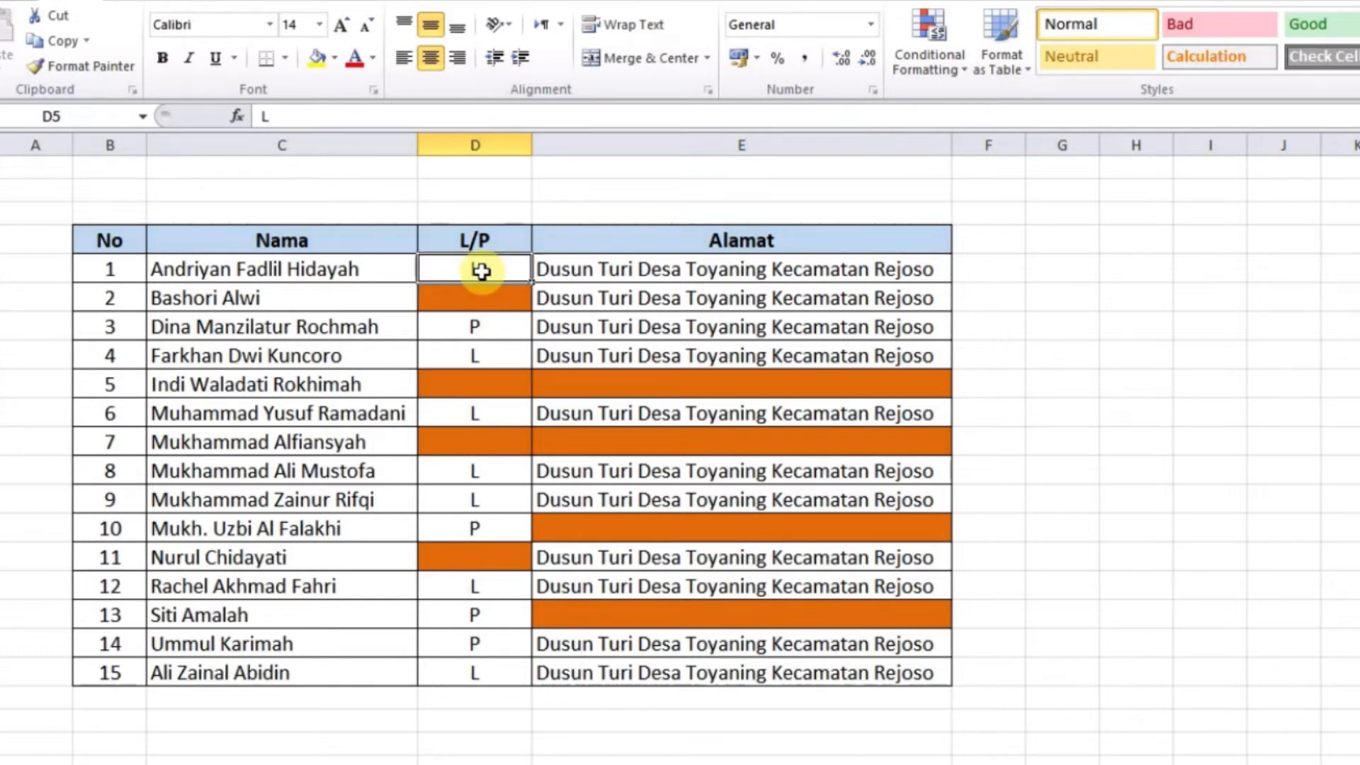
left_click_drag(481, 270, 732, 671)
left_click(644, 375)
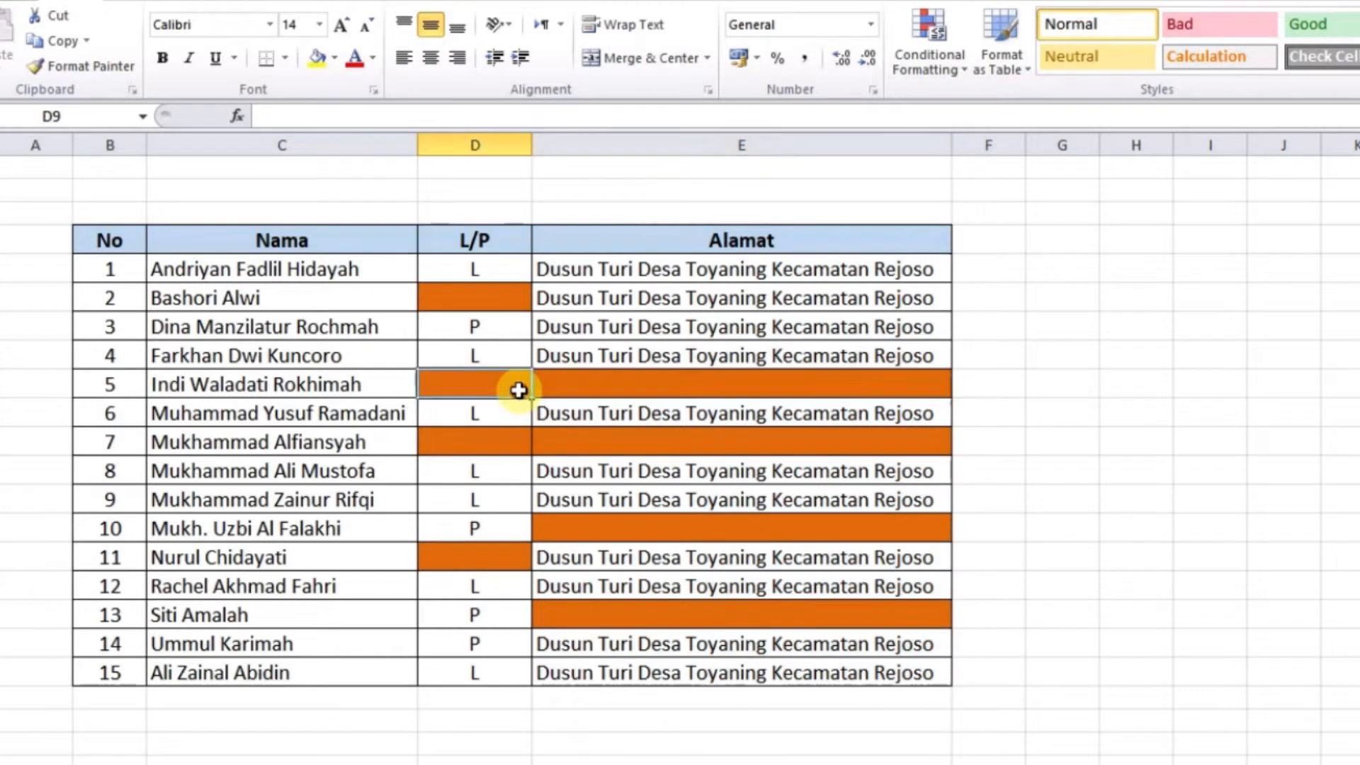
left_click(519, 389)
left_click(477, 299)
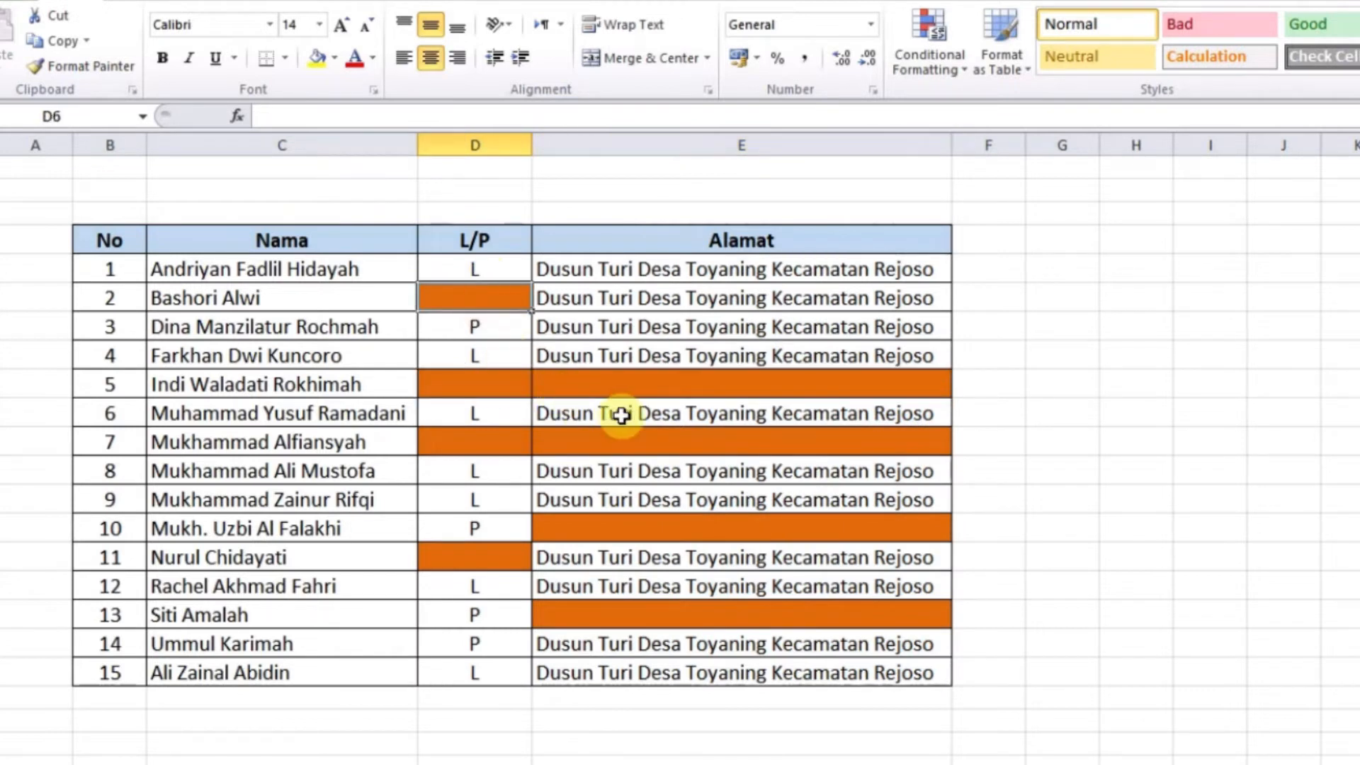
left_click(501, 272)
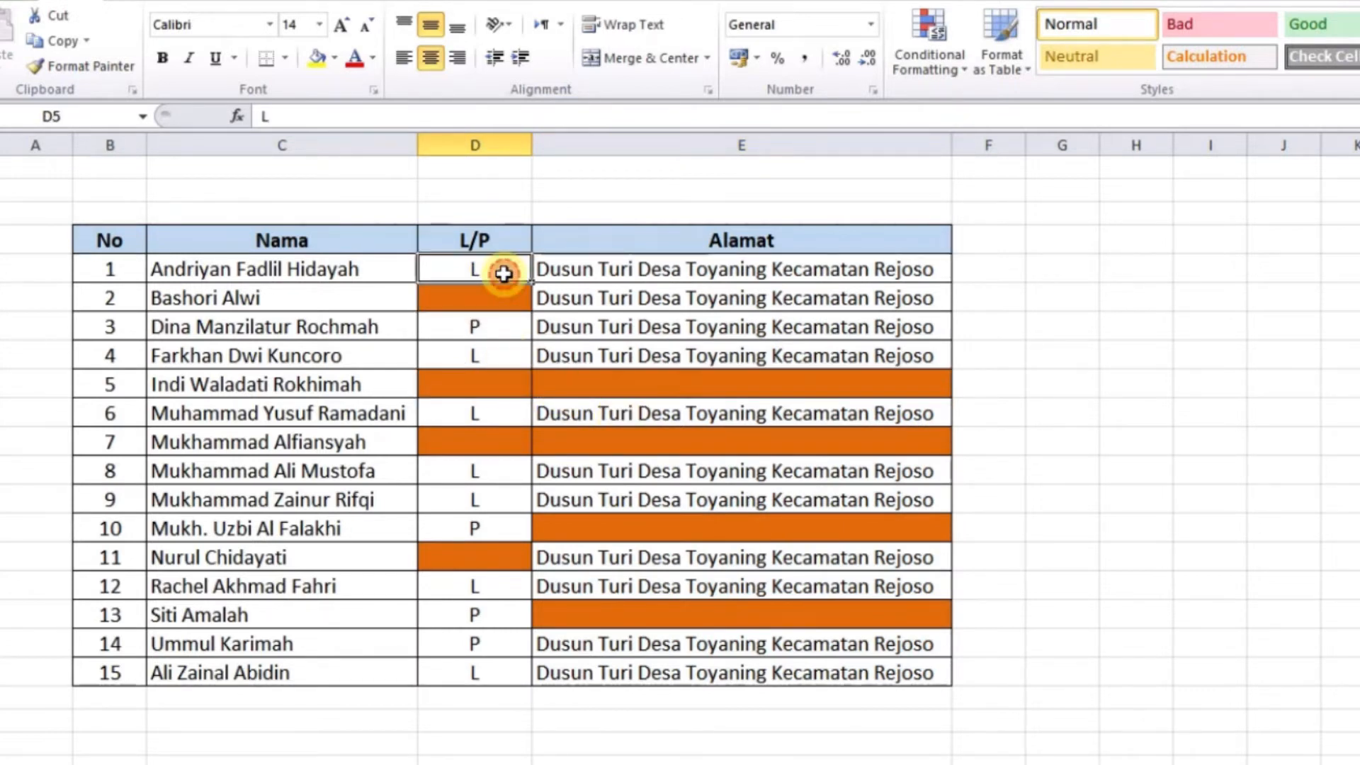
Select only the blank cells within D5:E19 using Go To Special > Blanks
left_click_drag(471, 264, 750, 676)
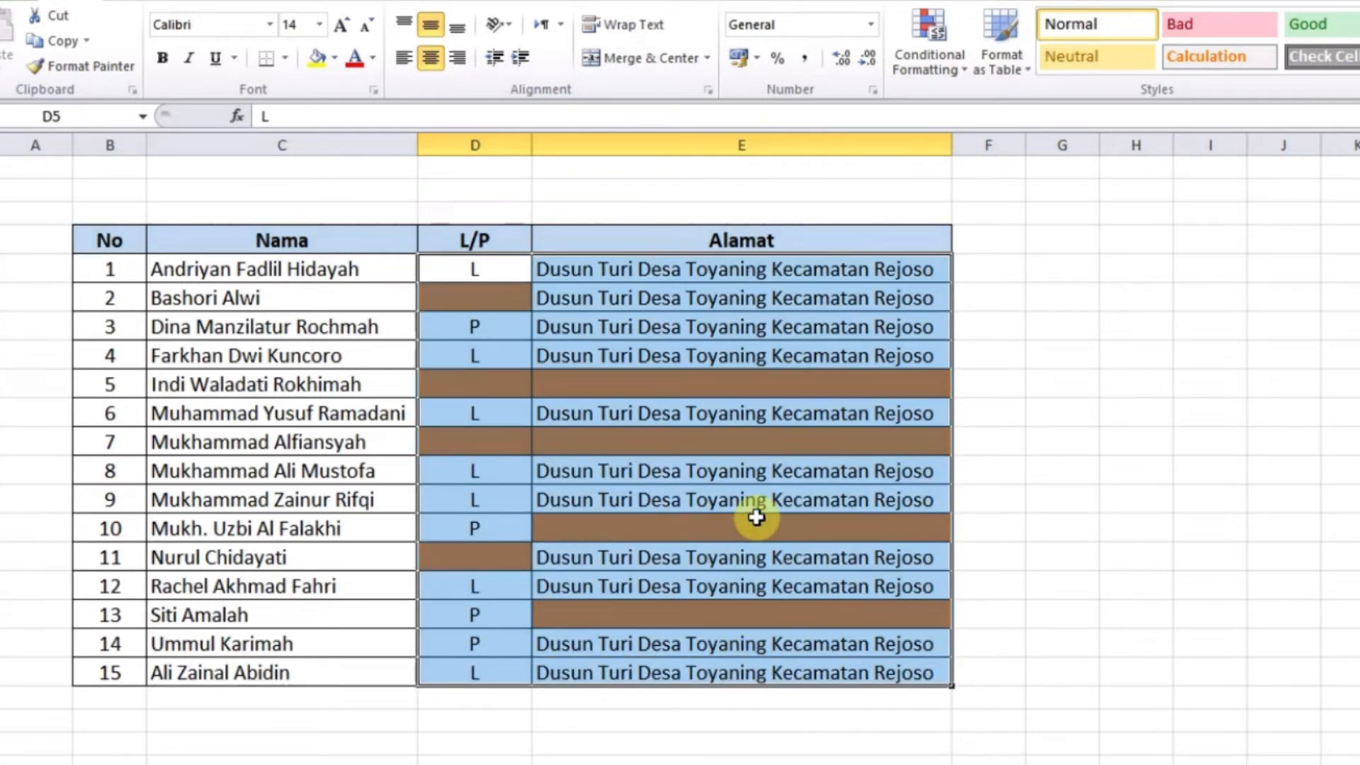
key("F5")
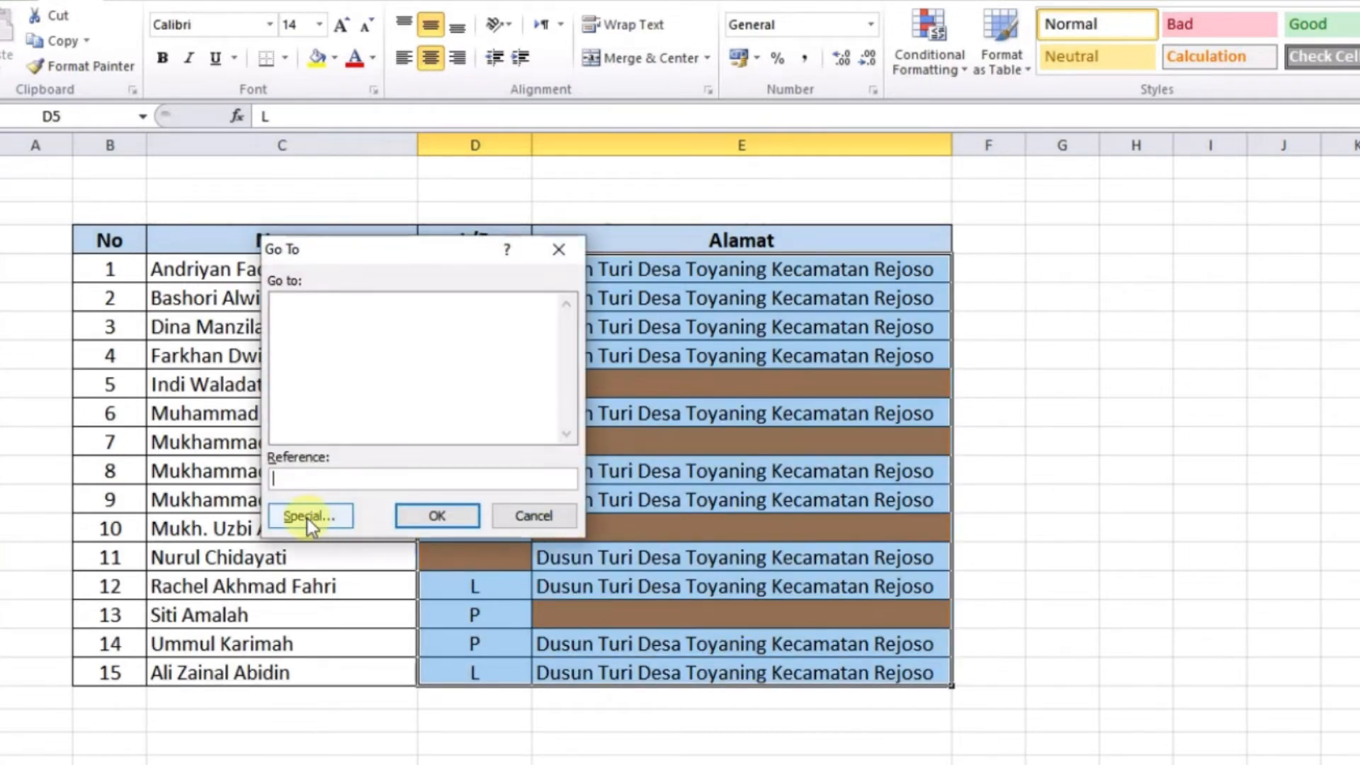
left_click(308, 519)
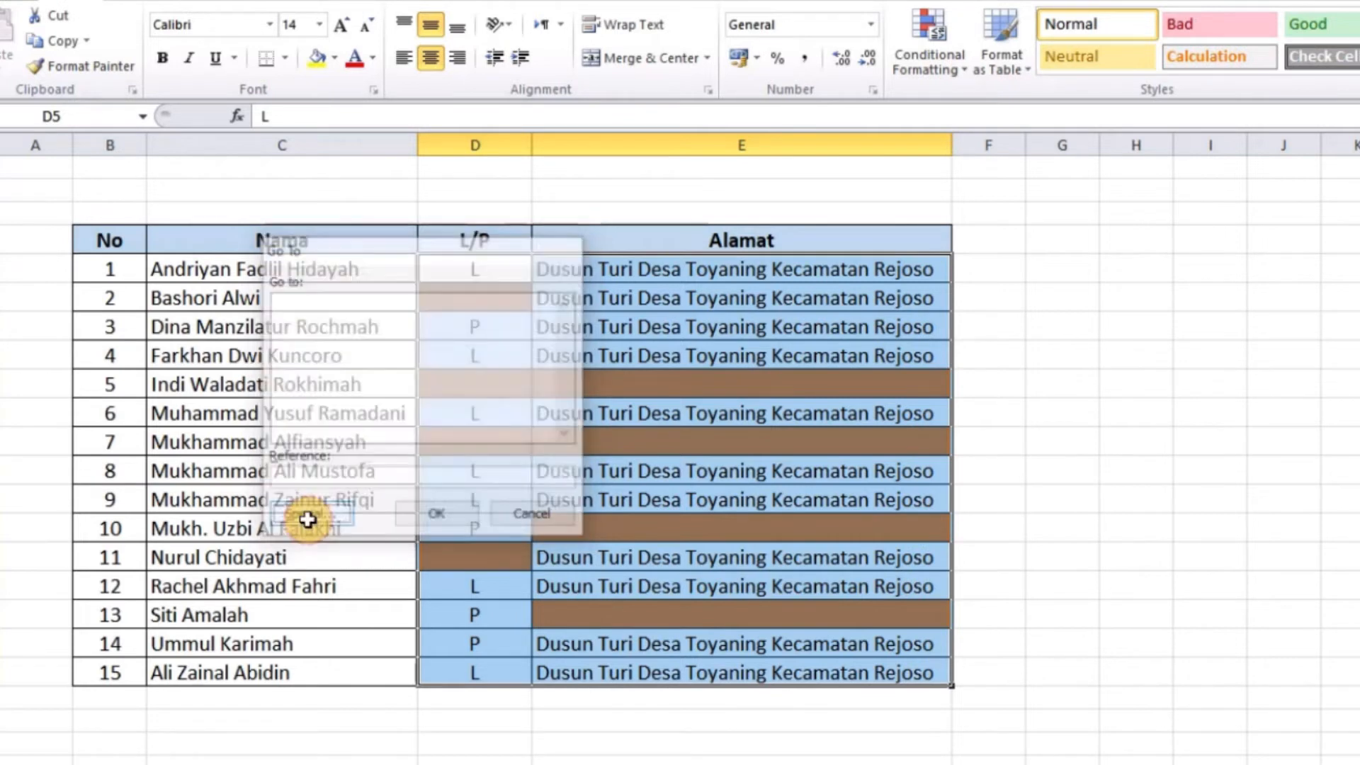
left_click(300, 423)
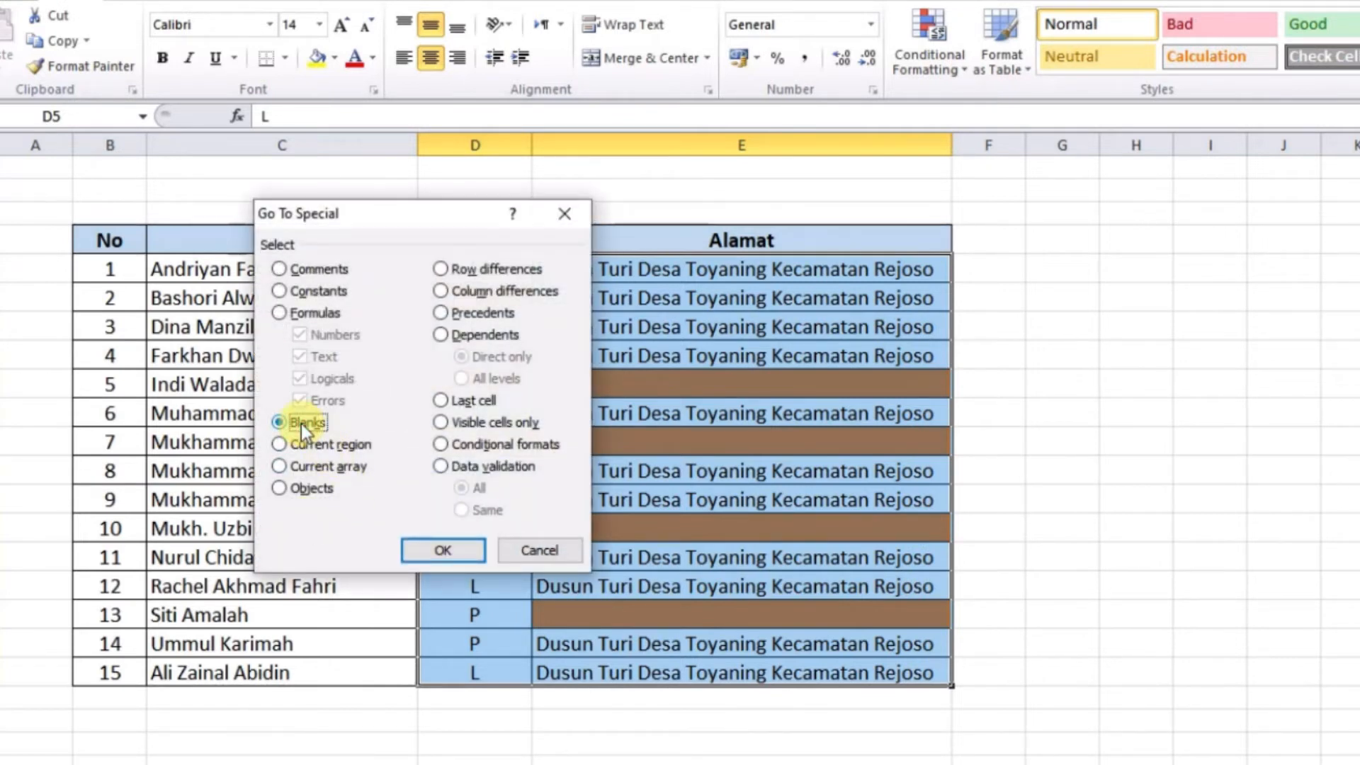
left_click(444, 550)
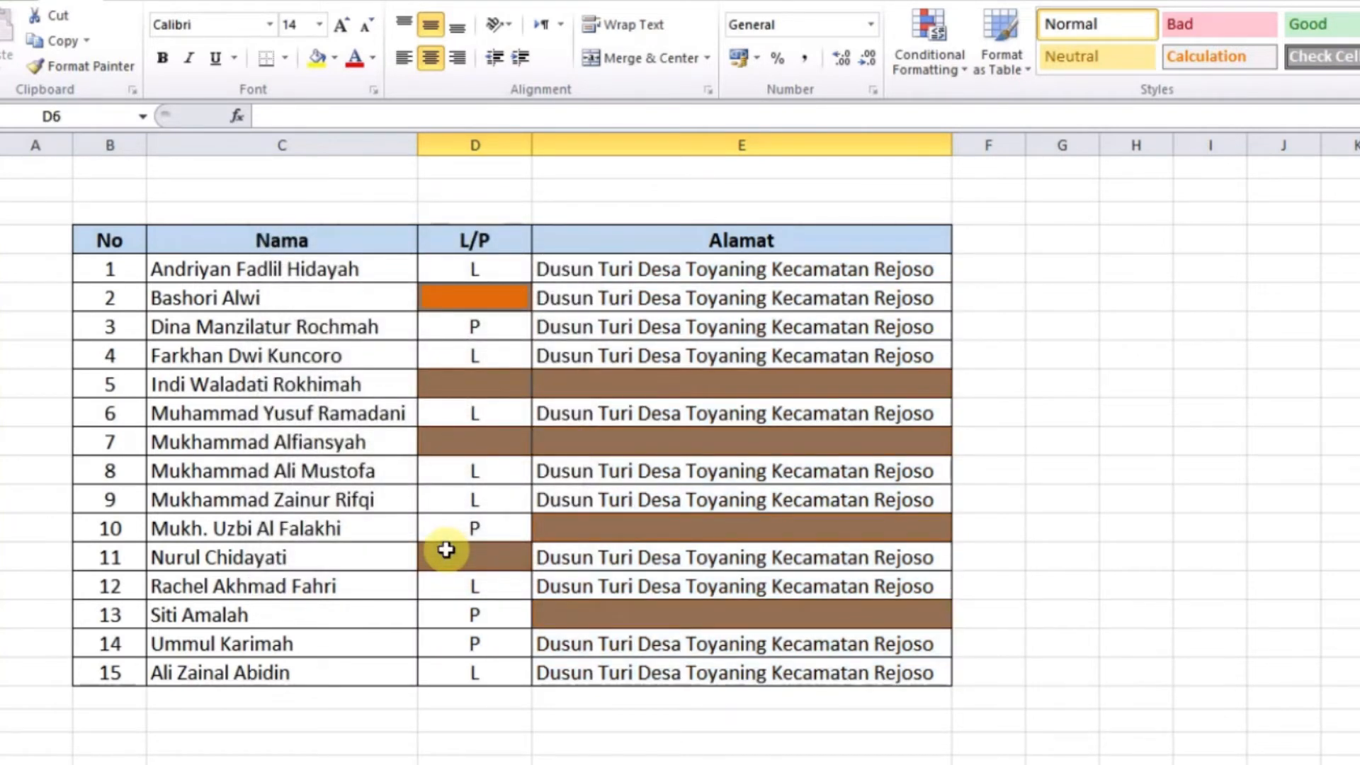
Enter 'kosong' into all selected blanks at once with Ctrl+Enter and check the filled cells
type("kosong")
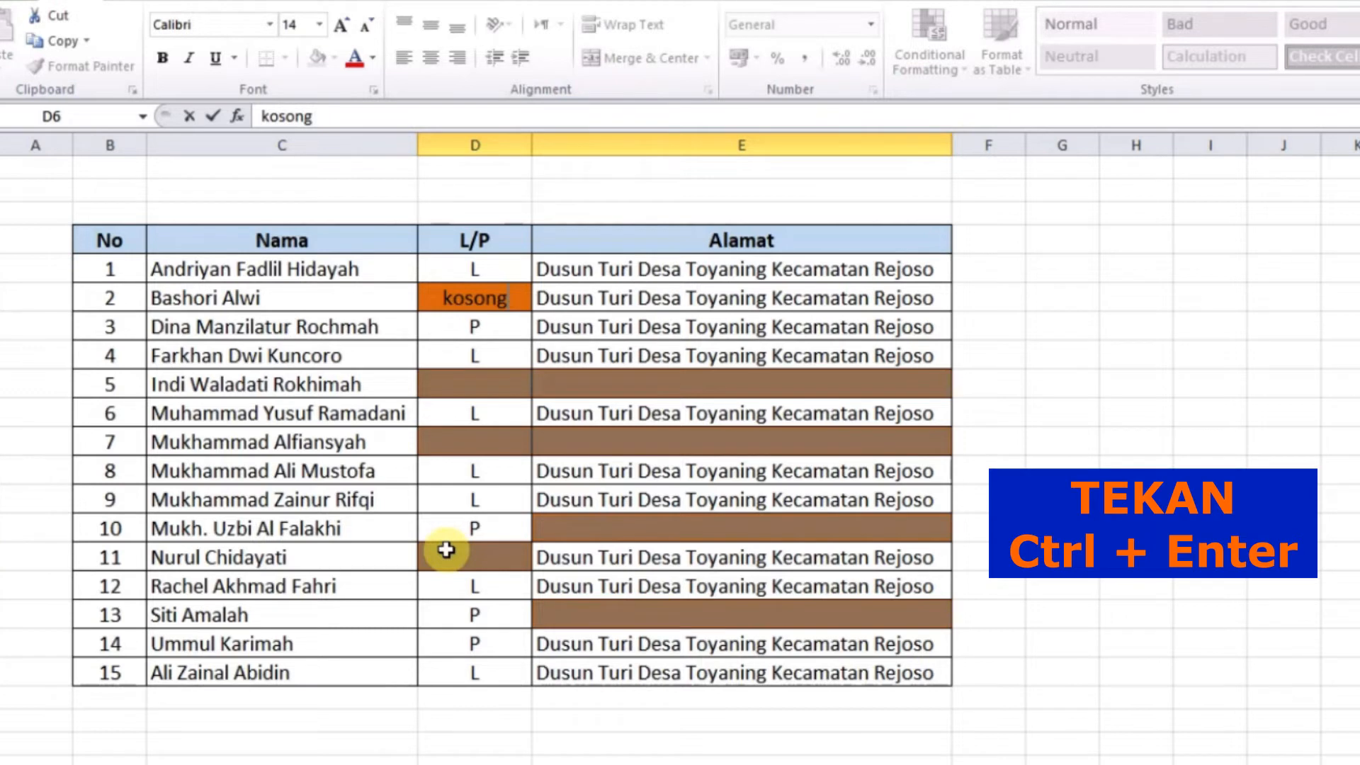
key("ctrl+Return")
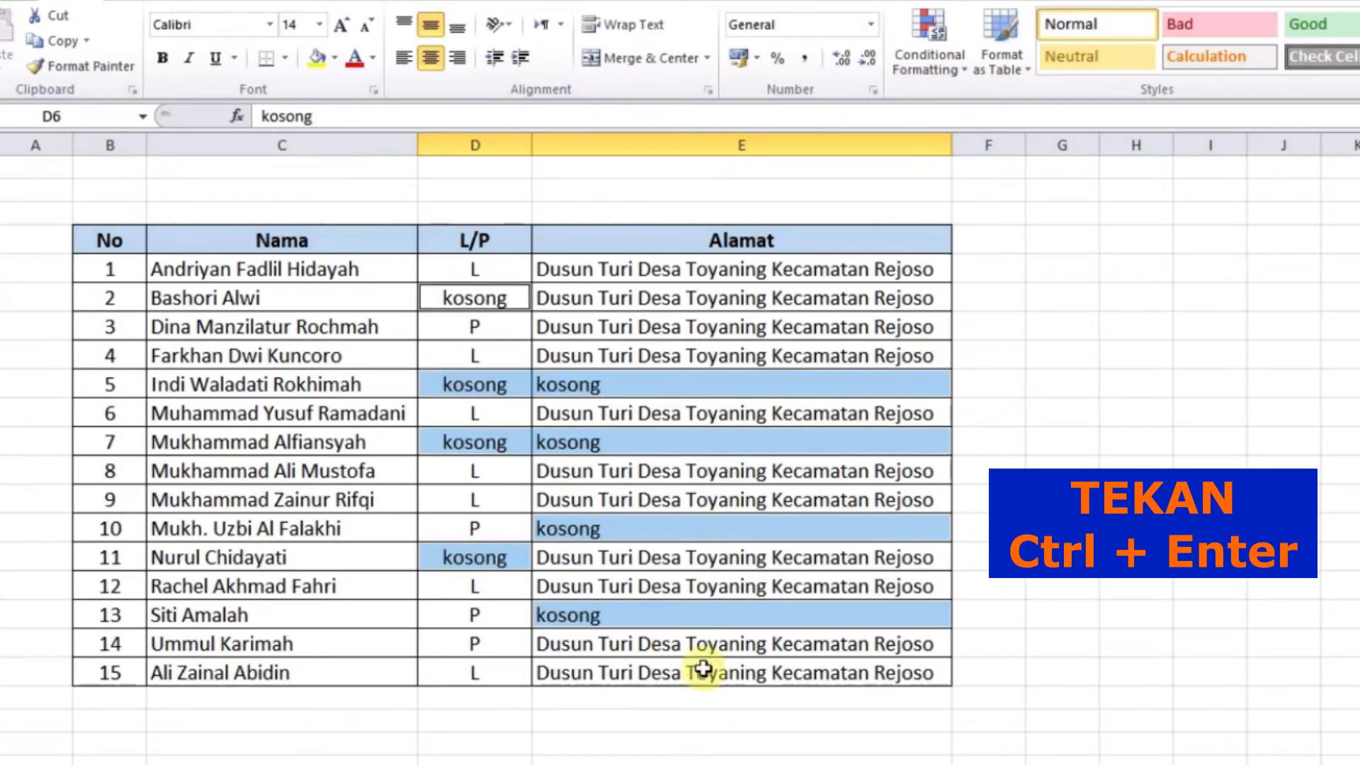
left_click(576, 697)
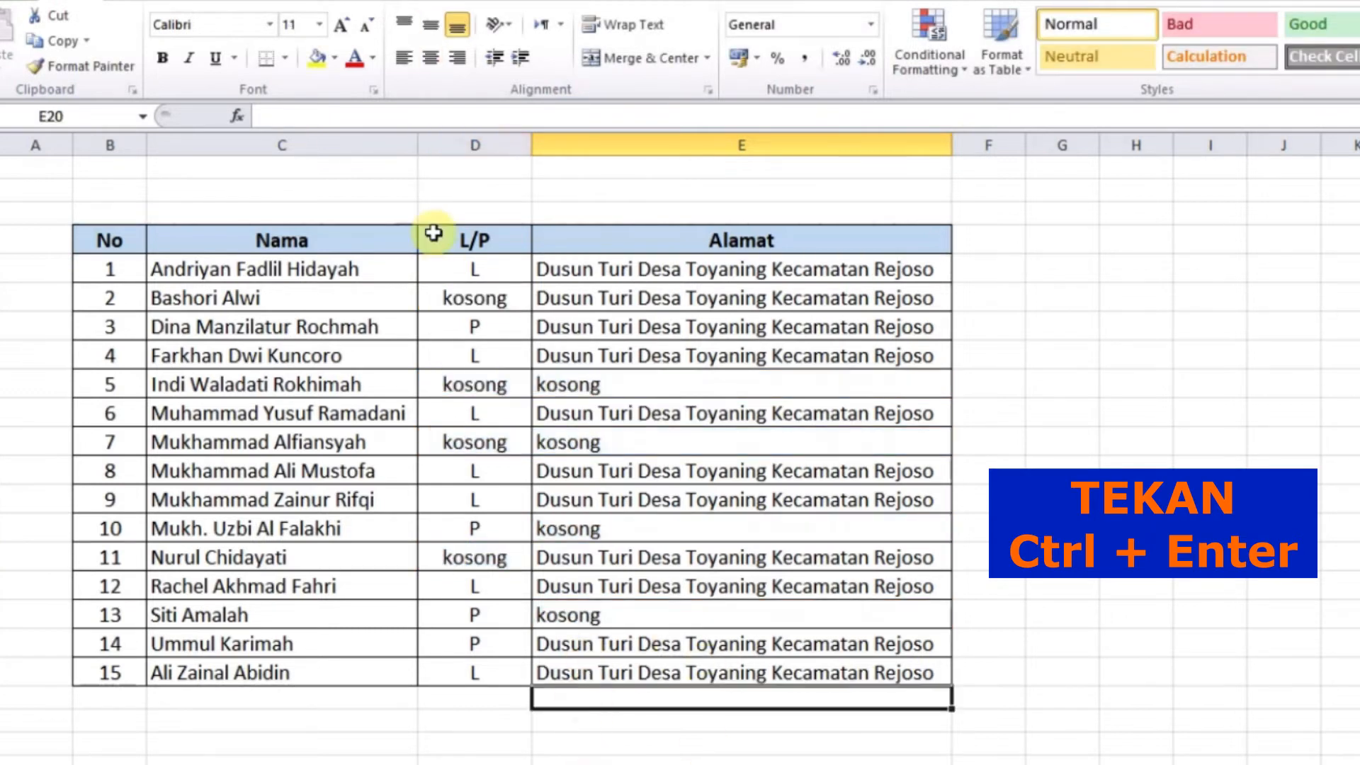
left_click(471, 296)
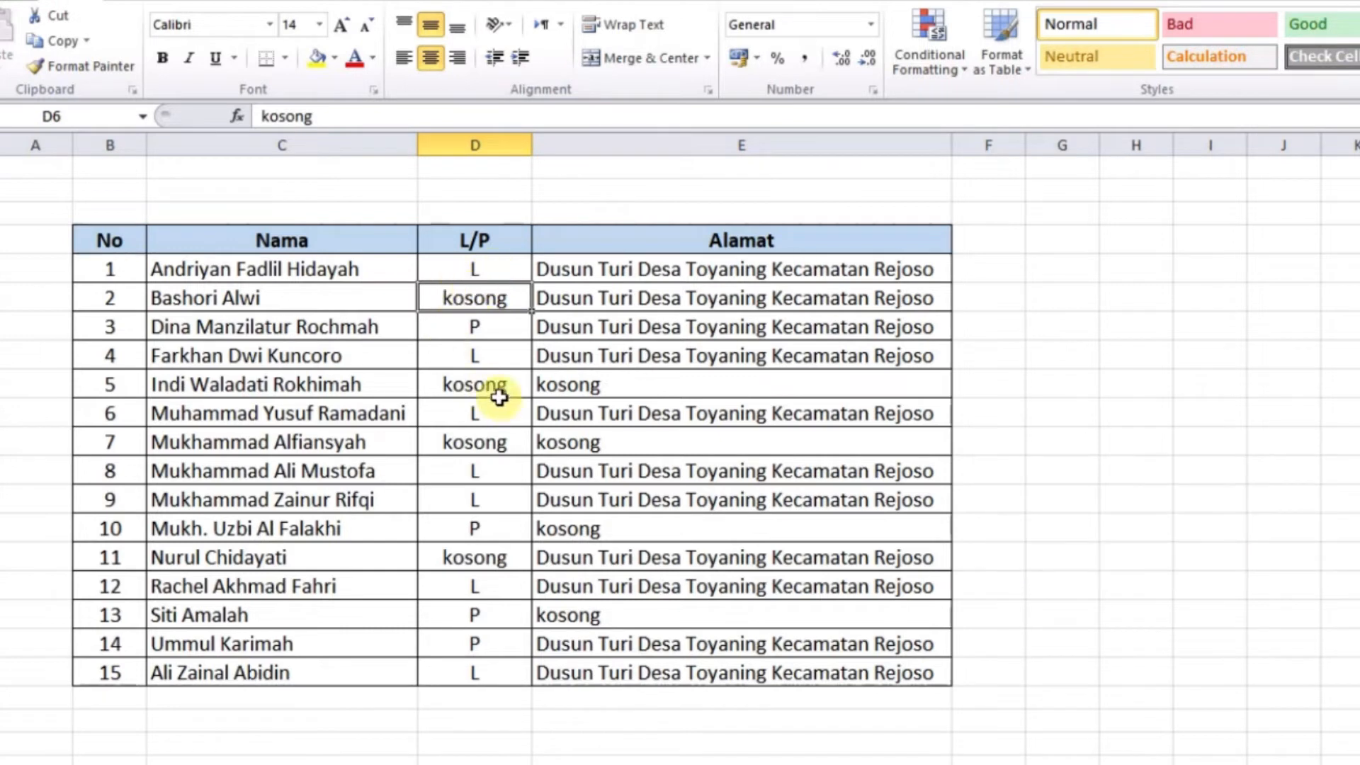
left_click_drag(476, 385, 573, 385)
left_click_drag(496, 440, 570, 448)
left_click(555, 532)
left_click(504, 556)
left_click(561, 609)
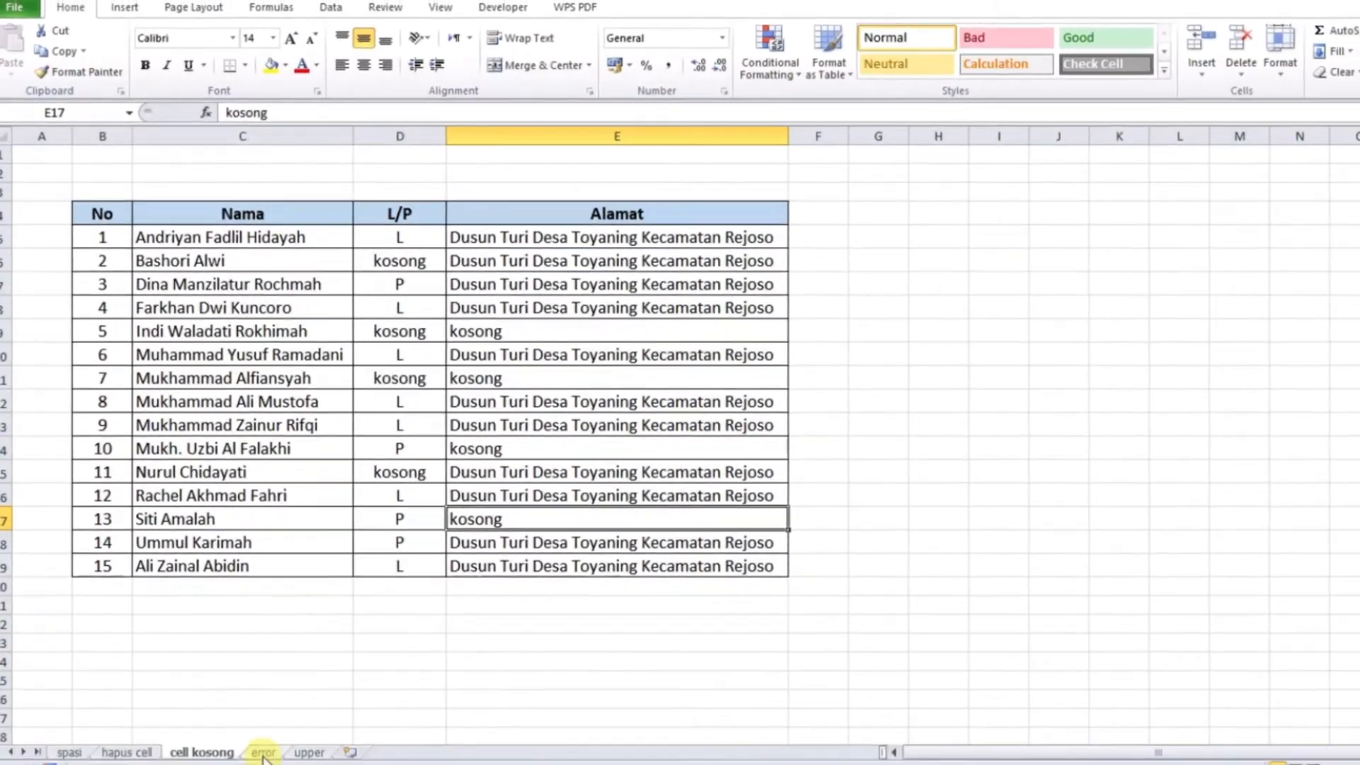
Switch to the error sheet and point out the third student's empty UH-1 to UH-4 scores
left_click(262, 753)
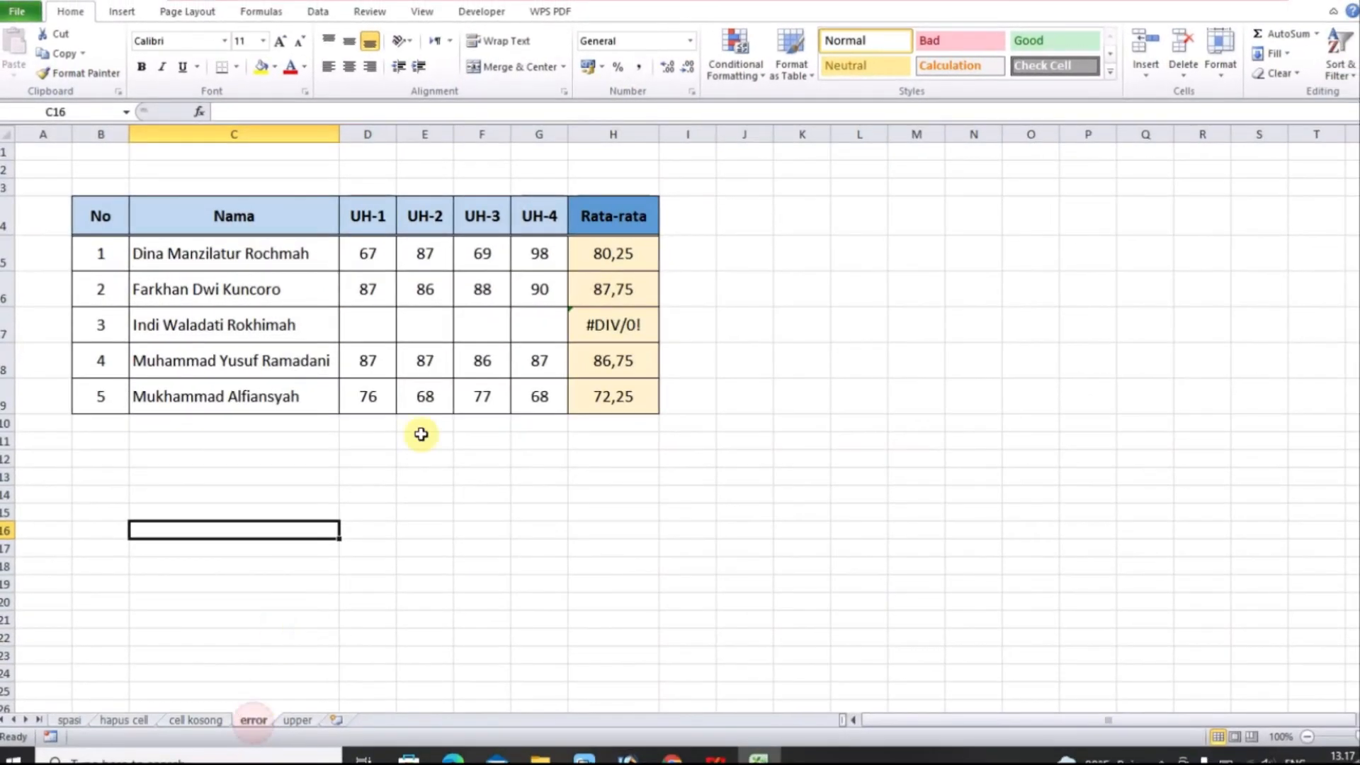
left_click(443, 493)
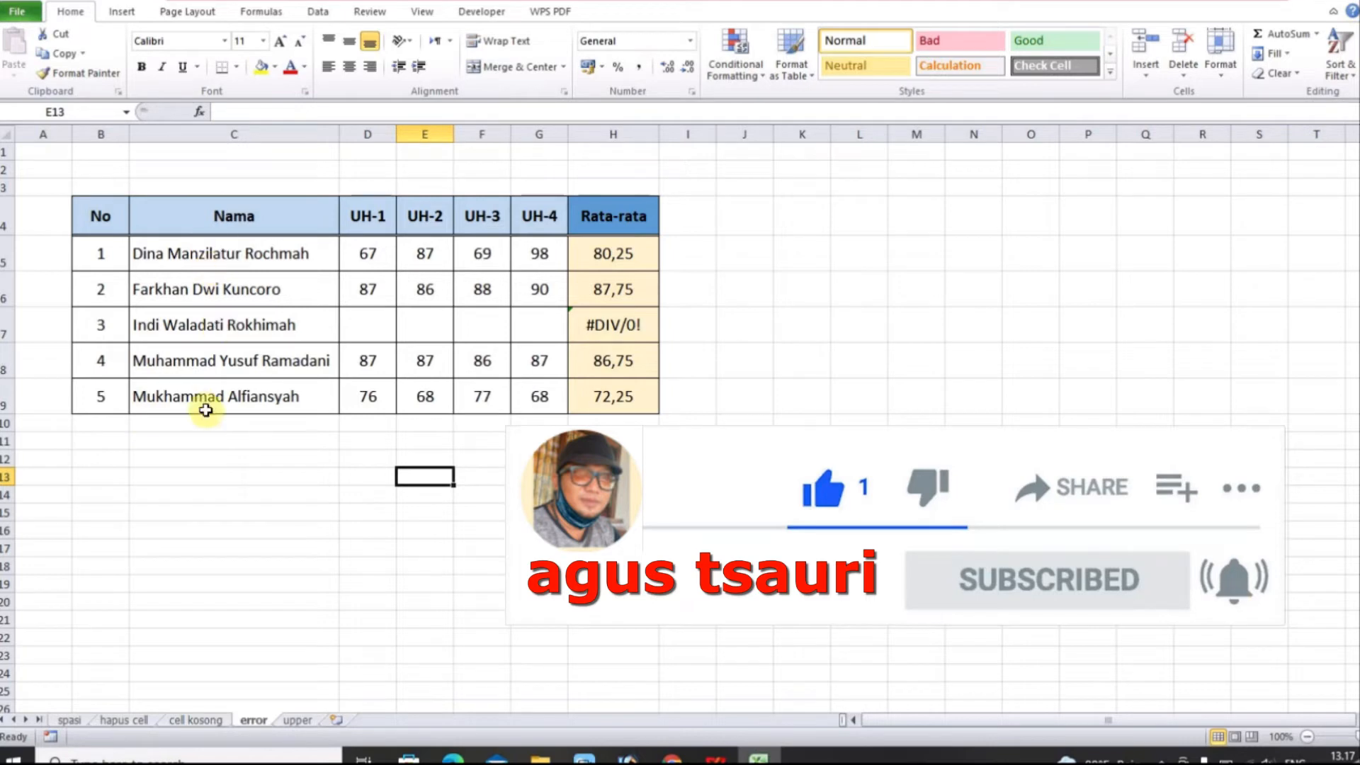
left_click(381, 218)
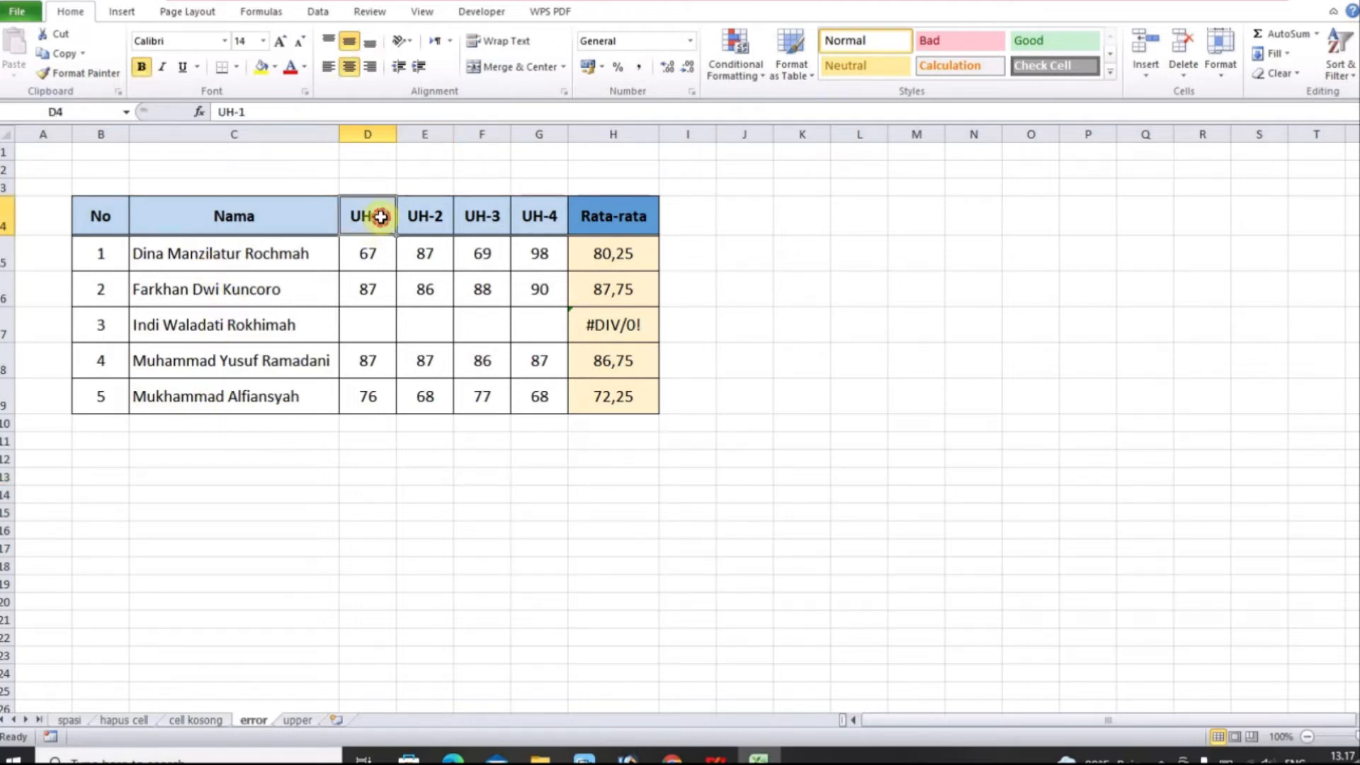
left_click(536, 221)
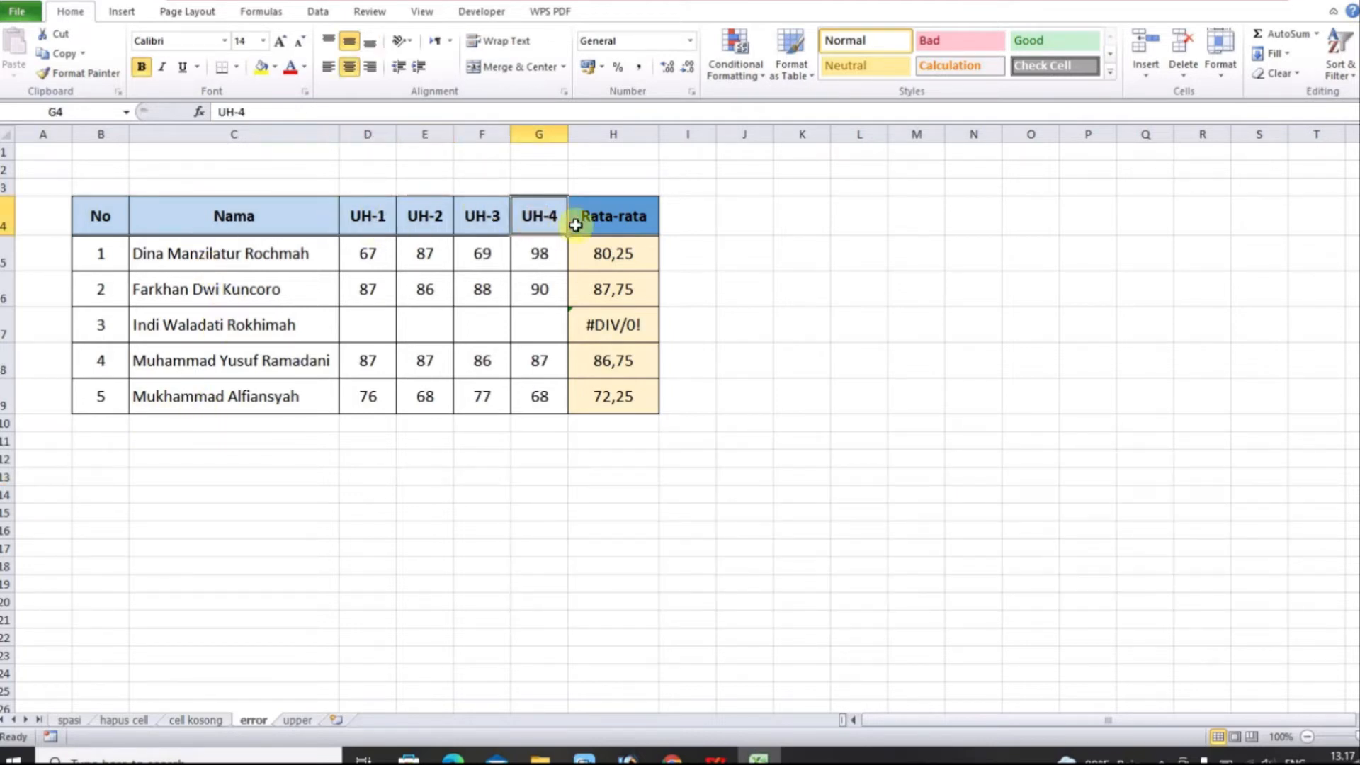
left_click(183, 323)
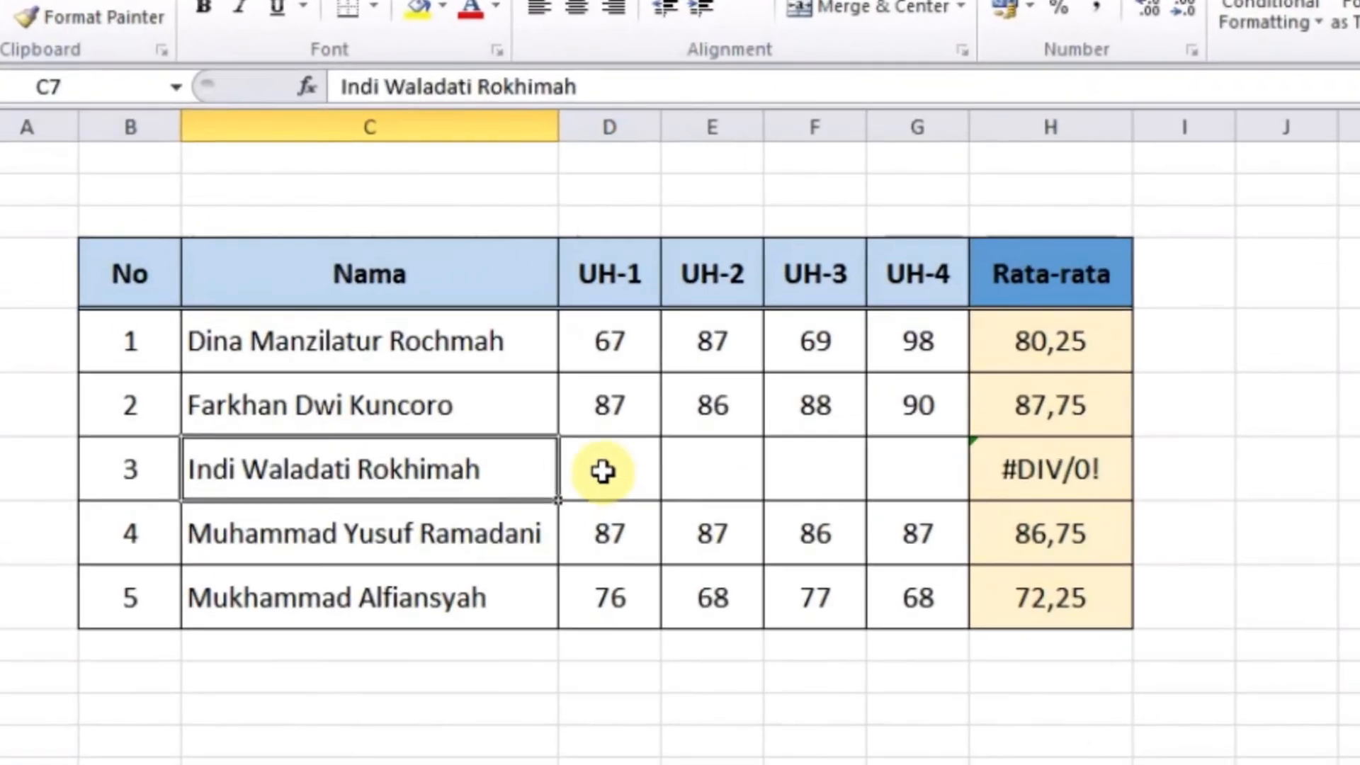
left_click_drag(575, 454, 874, 455)
left_click(634, 467)
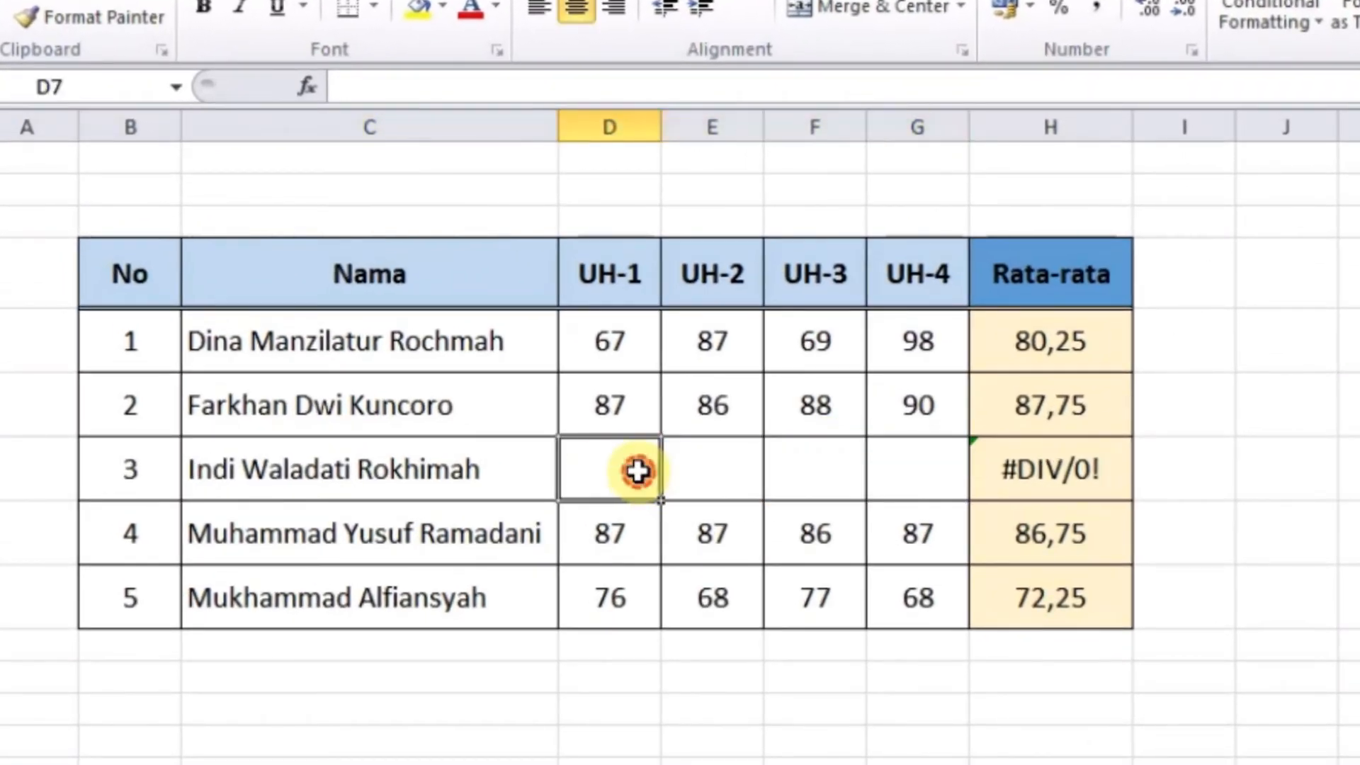
Inspect the #DIV/0! average in H7 and the first average formula in H5
left_click(934, 455)
left_click(991, 457)
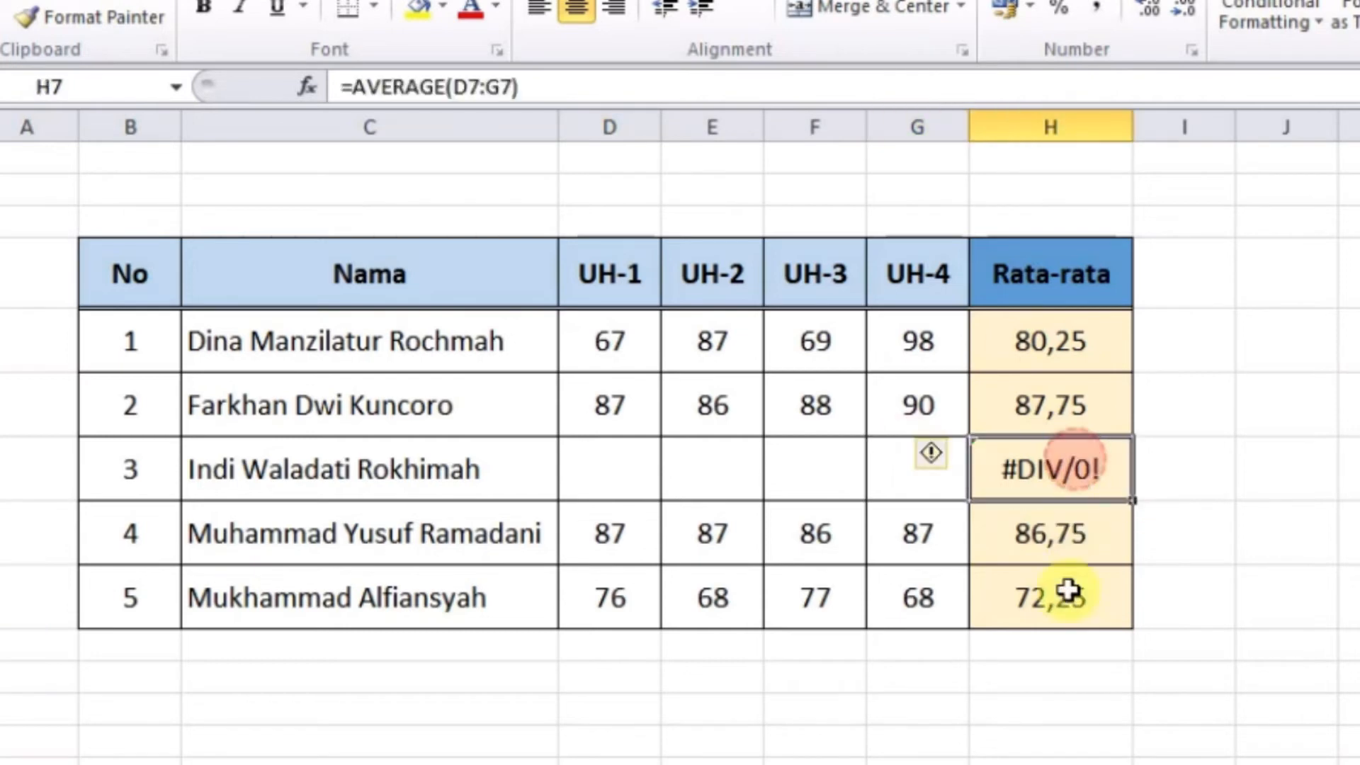
left_click(1051, 720)
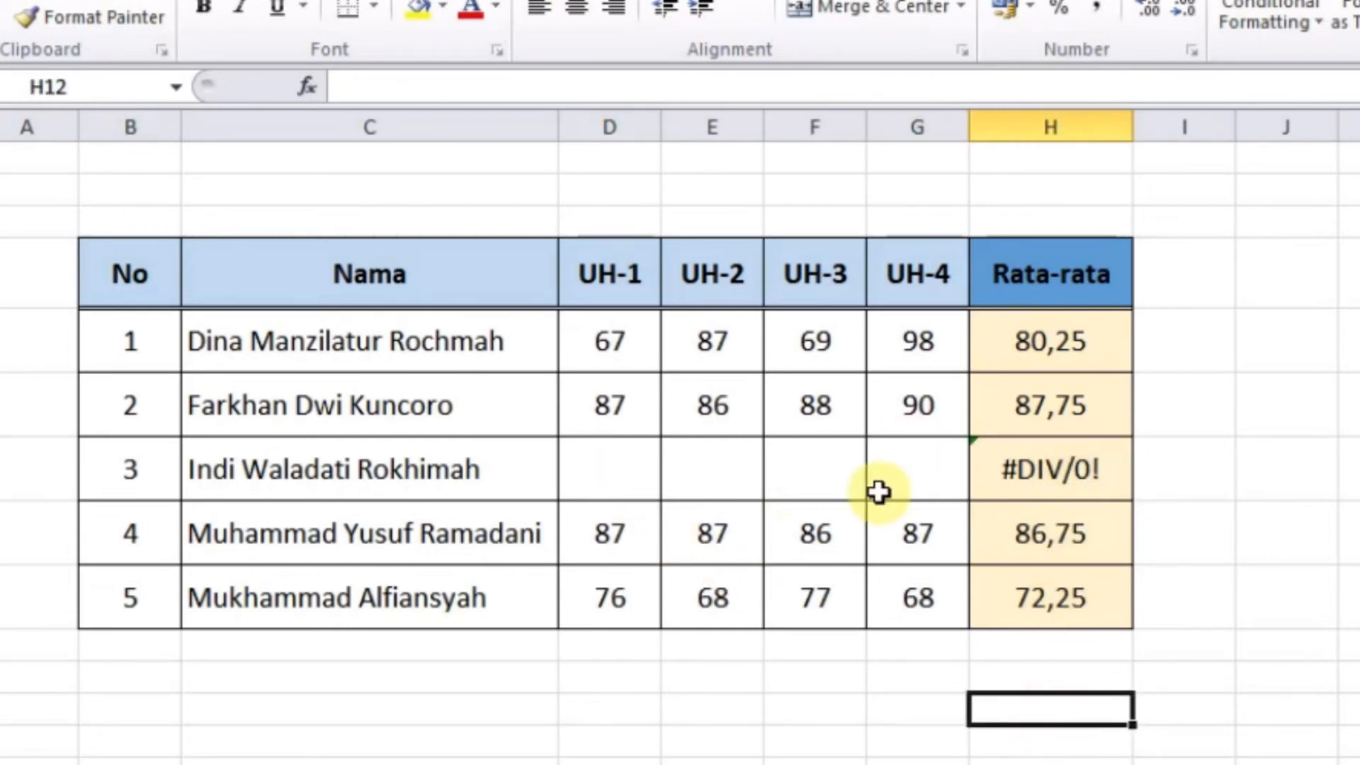
left_click(903, 735)
left_click(1057, 482)
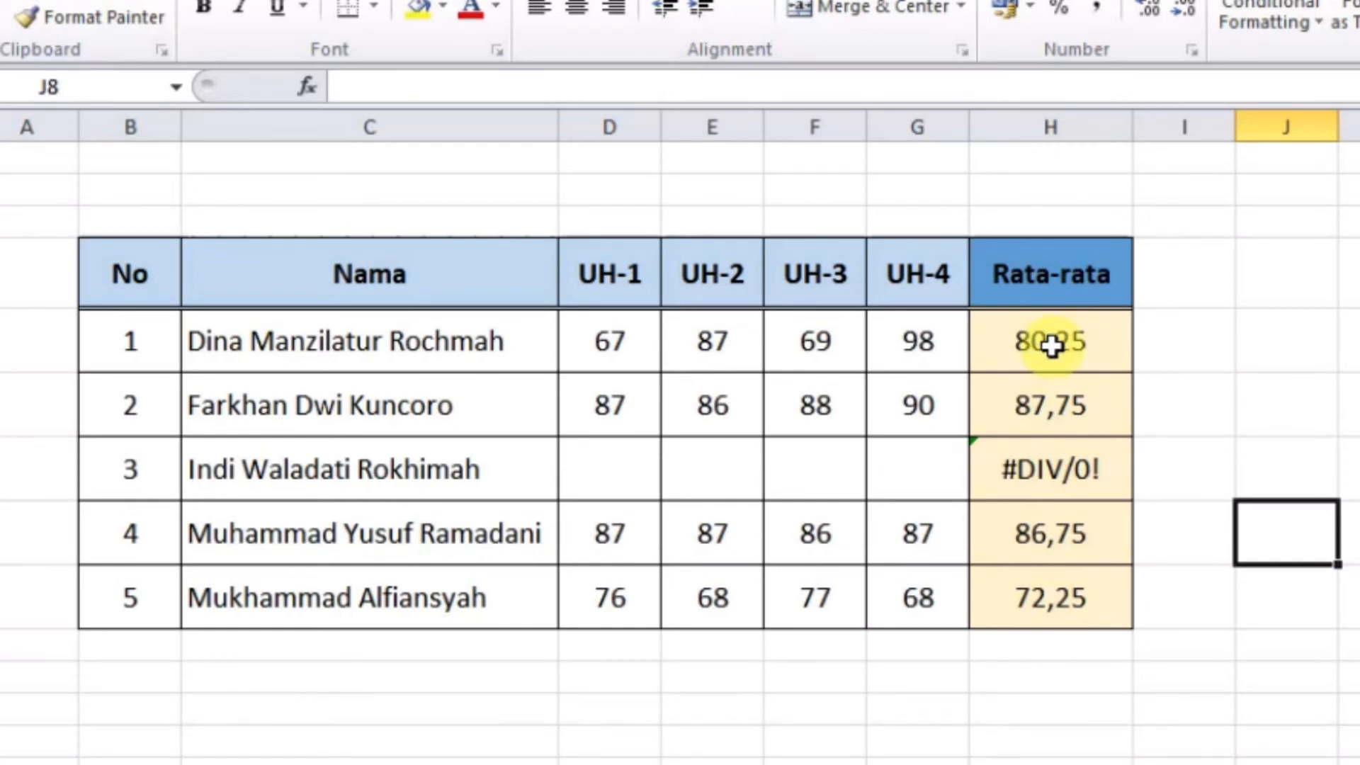
left_click(1051, 345)
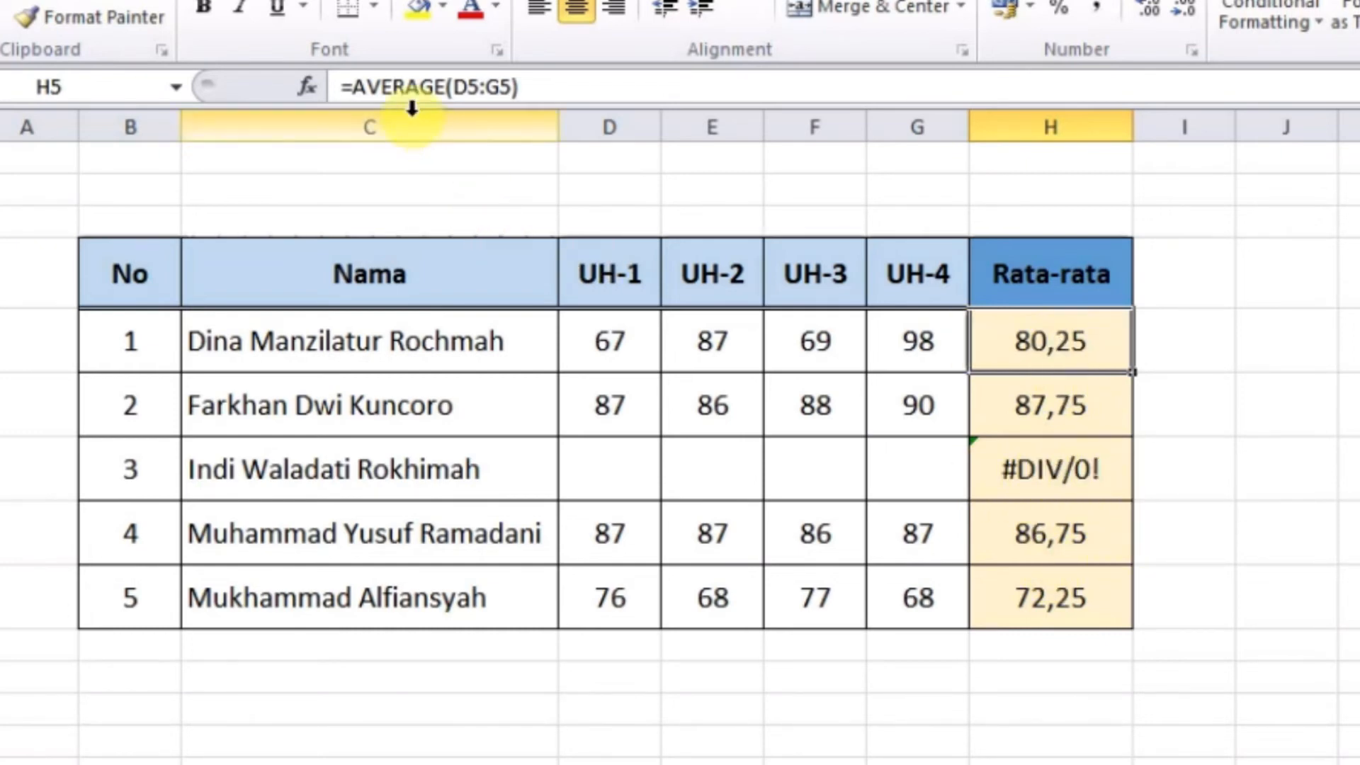
Wrap the H5 average in IFERROR as =IFERROR(AVERAGE(D5:G5);"")
left_click(357, 87)
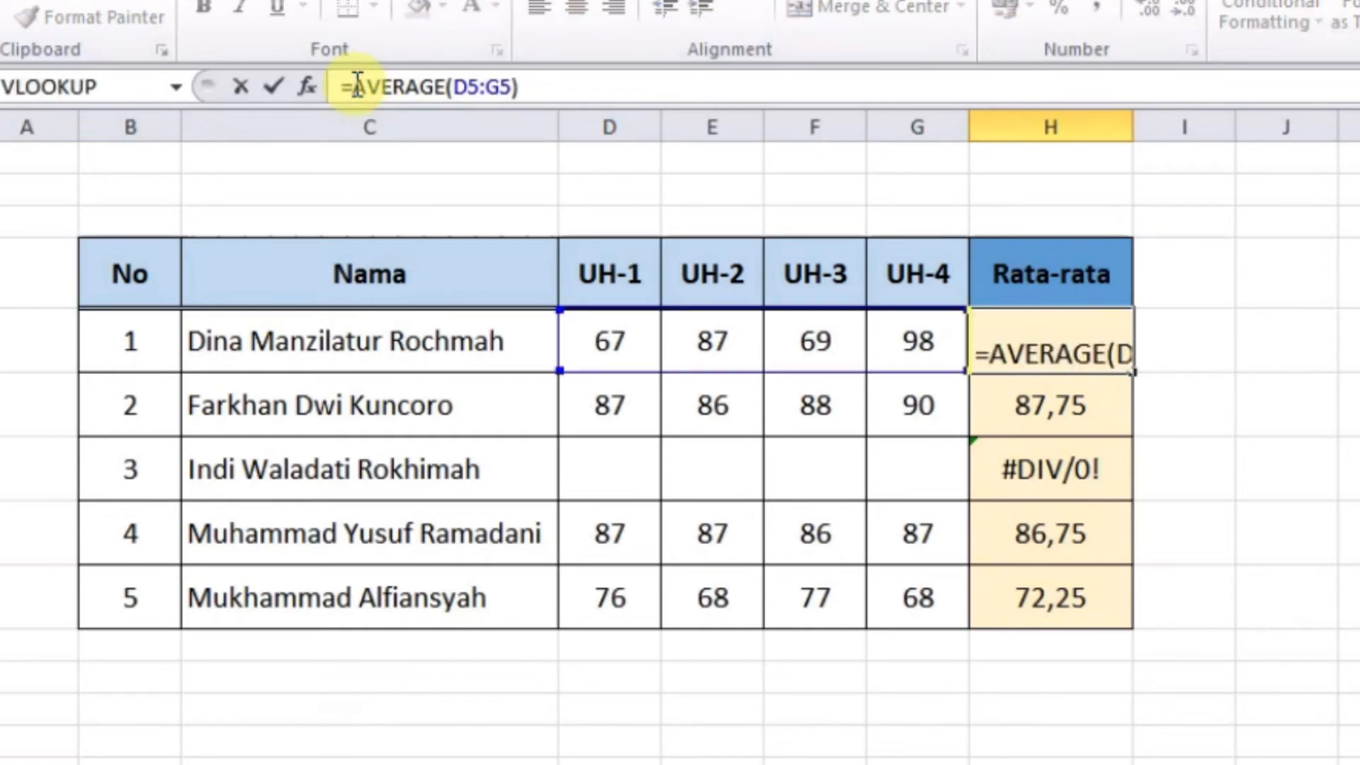
type("iferror")
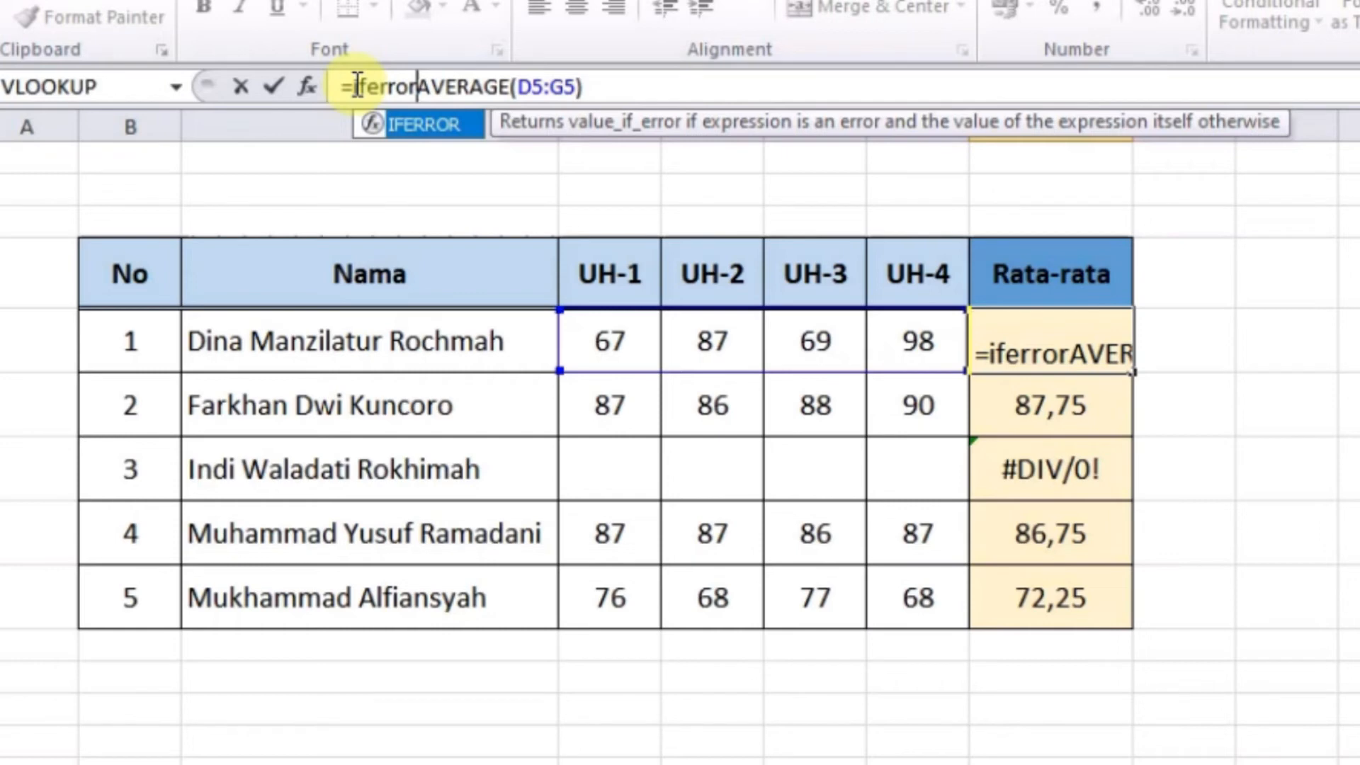
type("(")
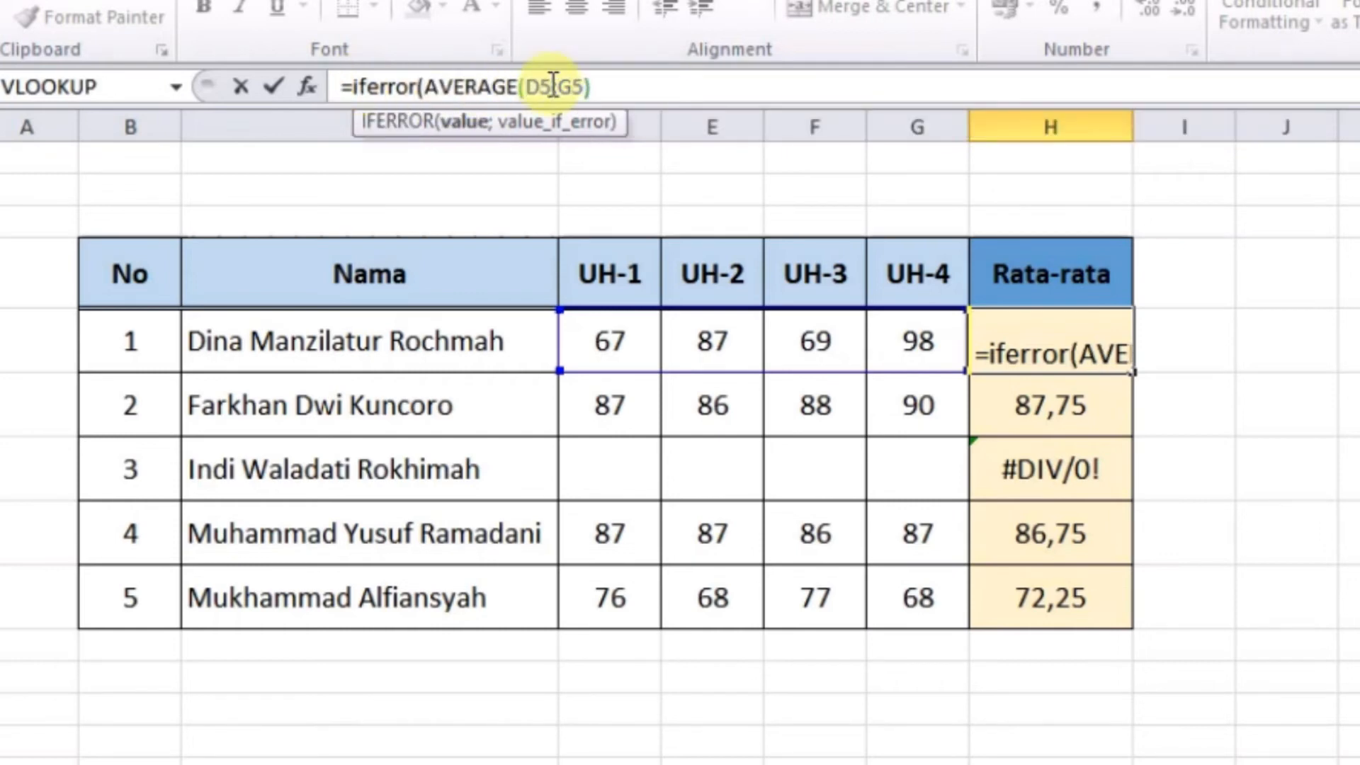
left_click(602, 89)
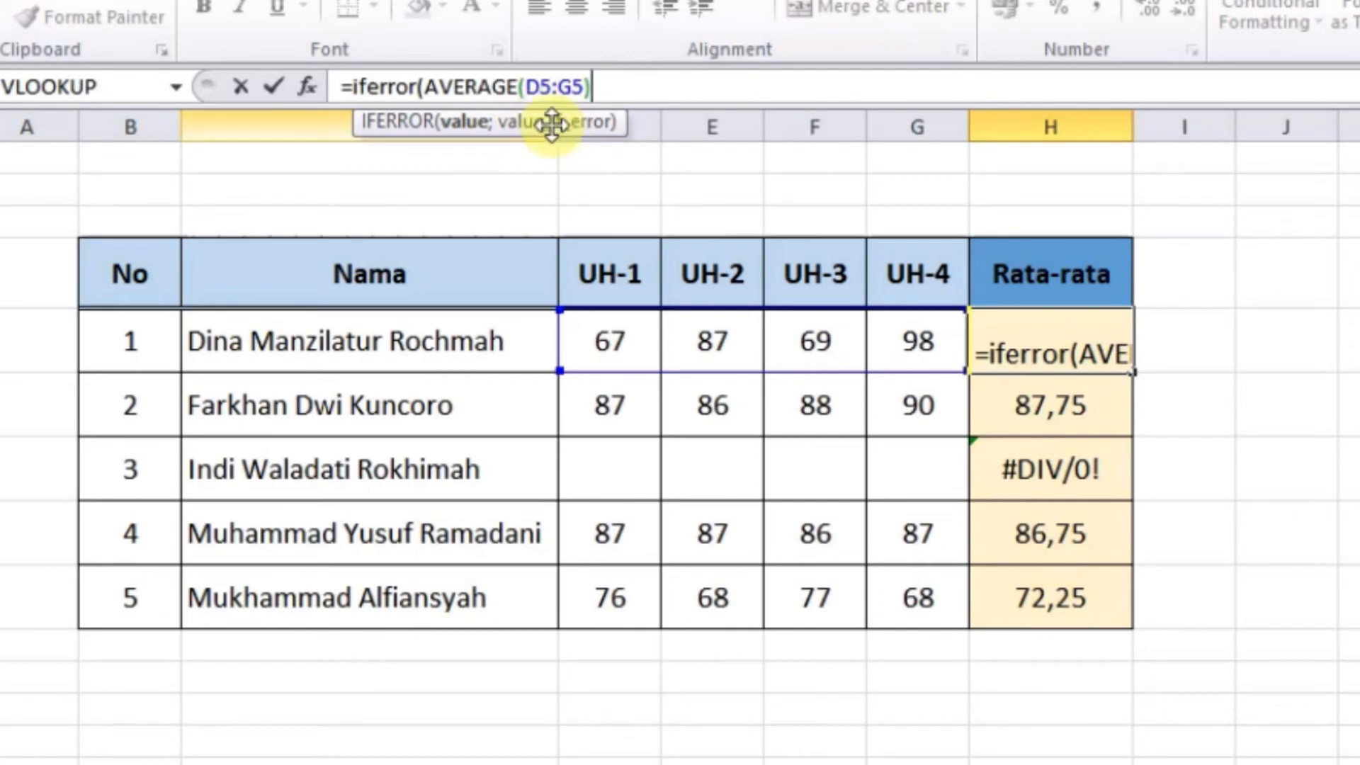
type(";")
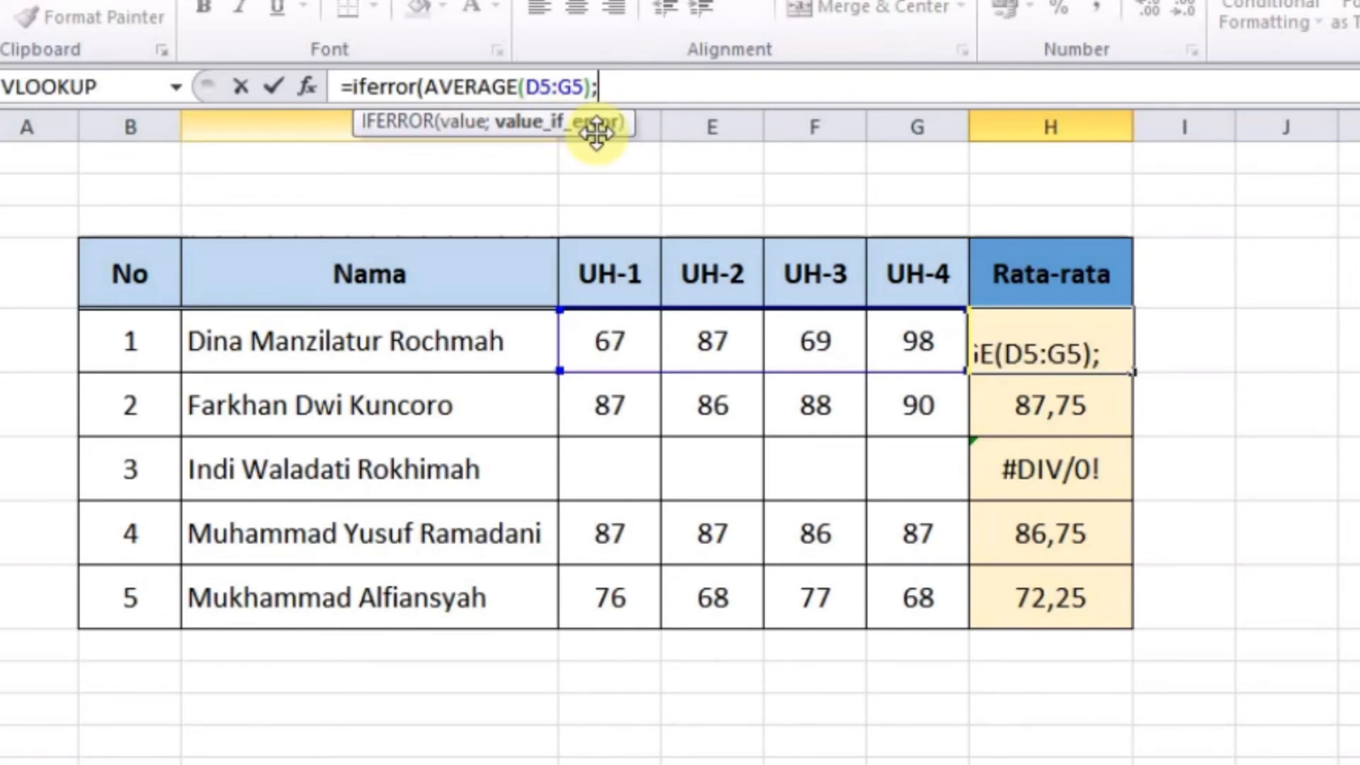
type("\"\")")
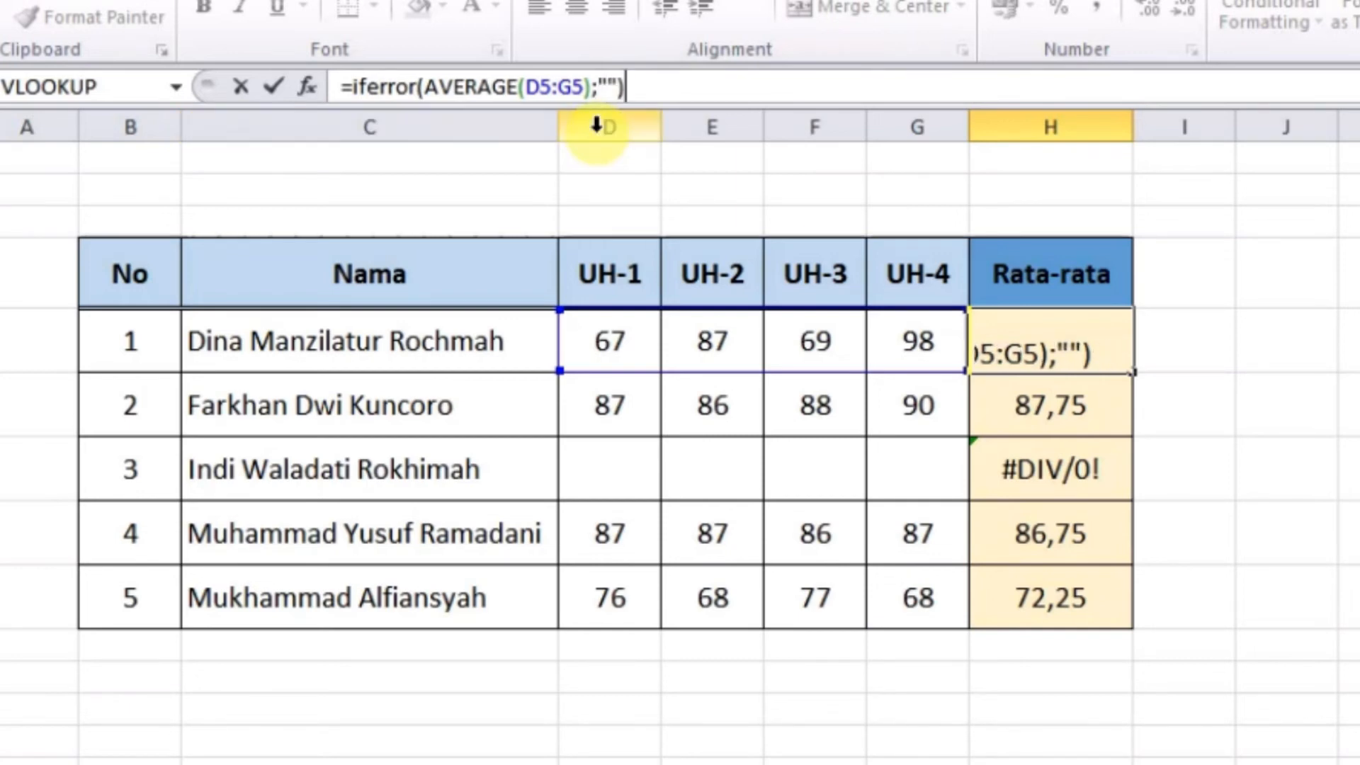
key("Return")
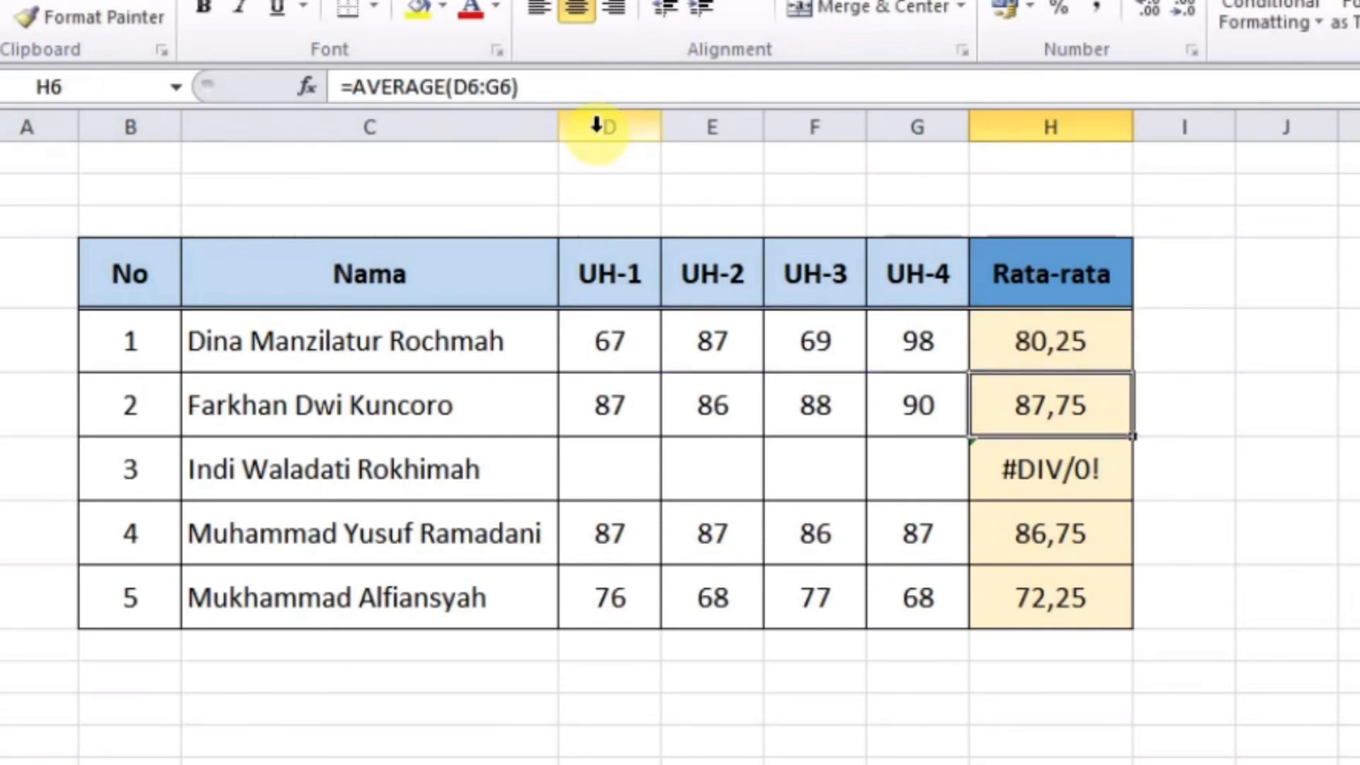
Copy the IFERROR formula down to H9 and confirm H7 now shows blank
left_click(1073, 354)
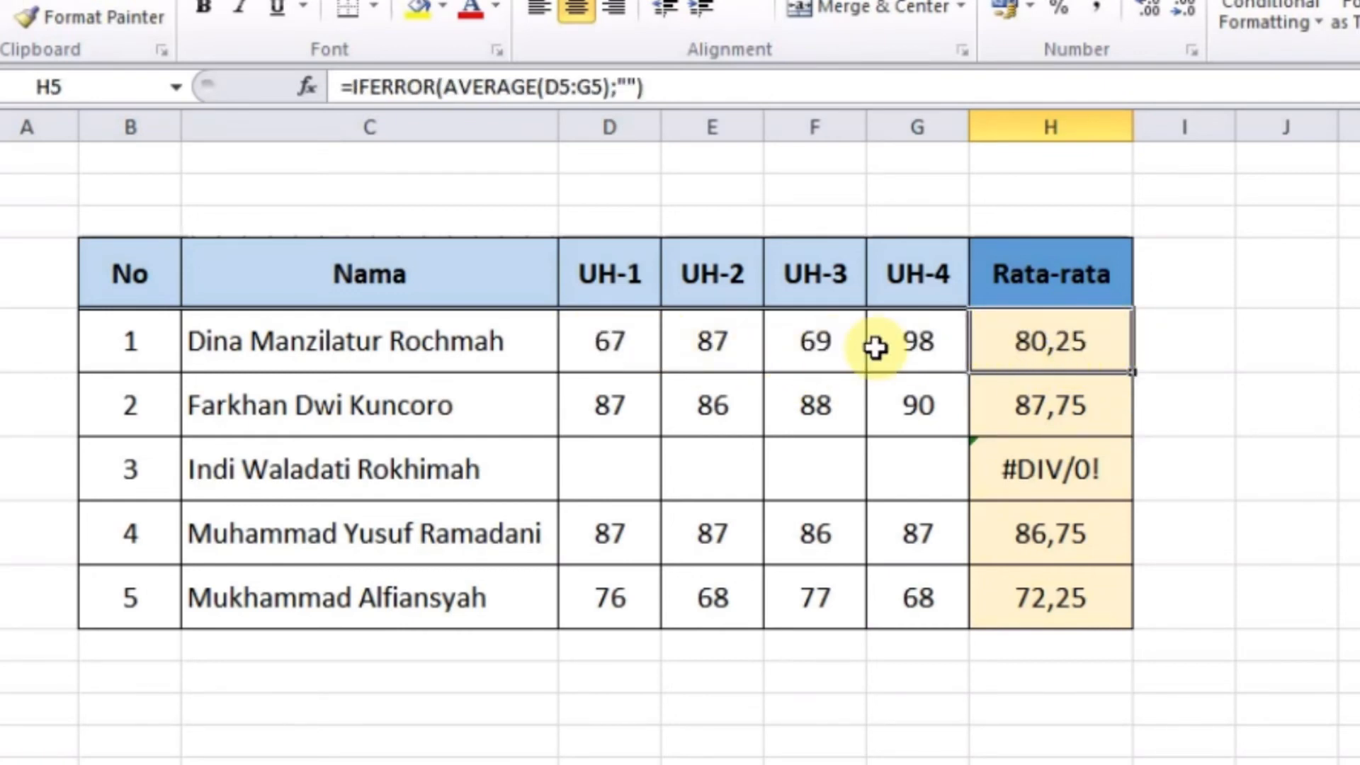
left_click_drag(1136, 373, 1141, 629)
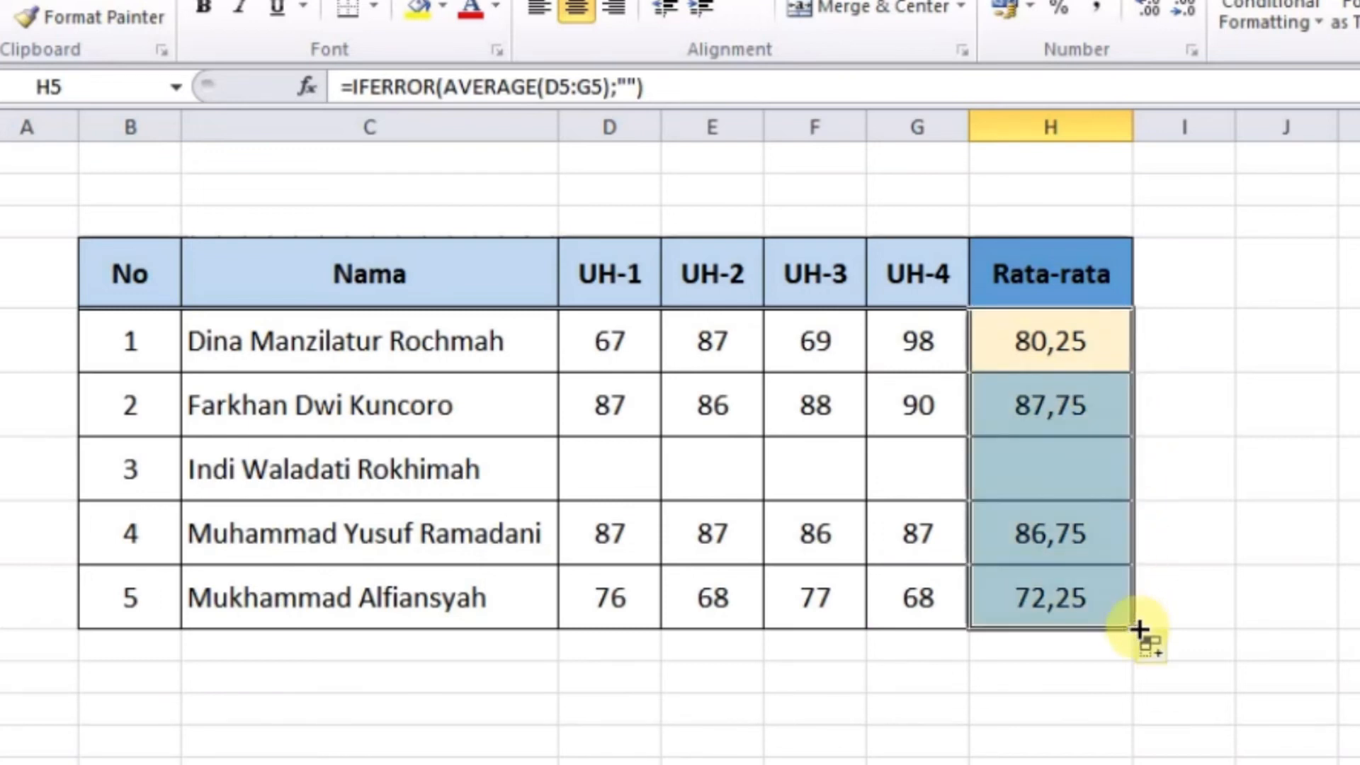
left_click(1025, 456)
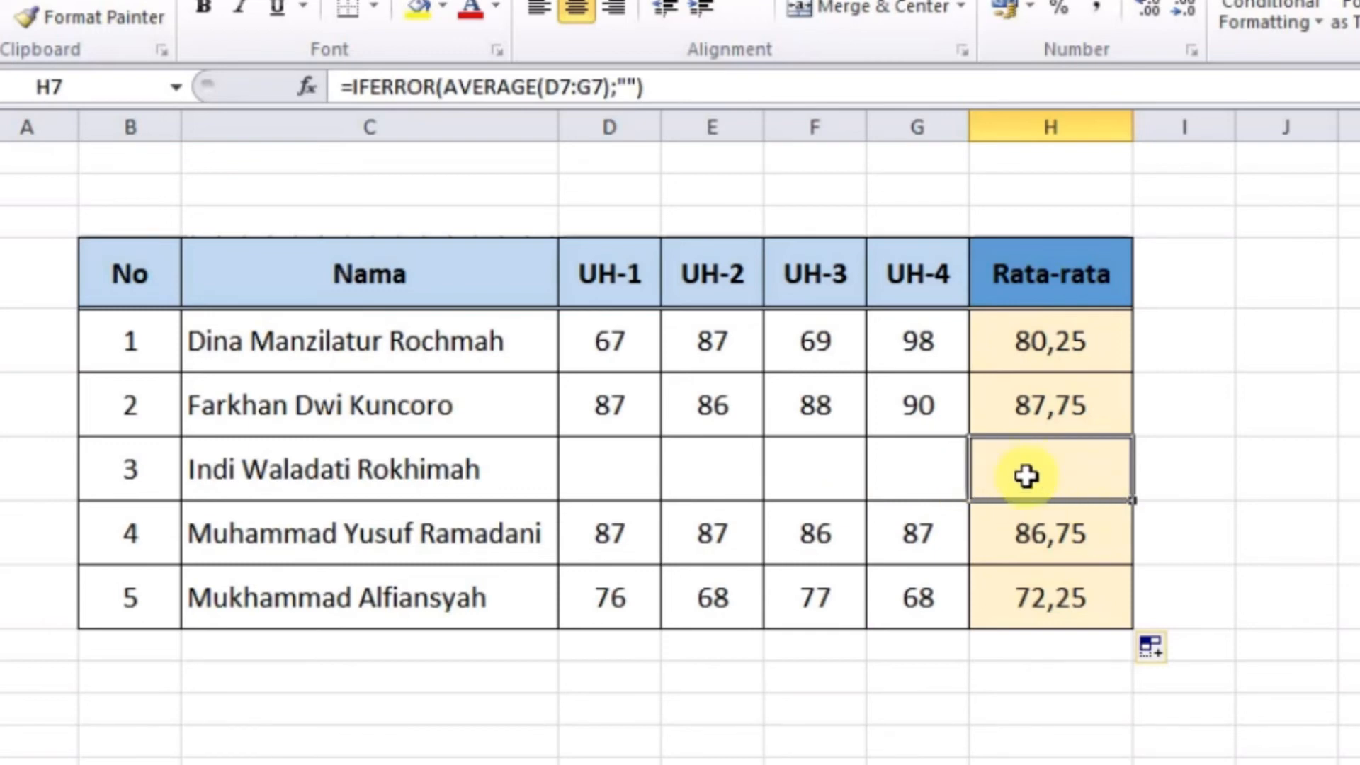
left_click(1059, 478)
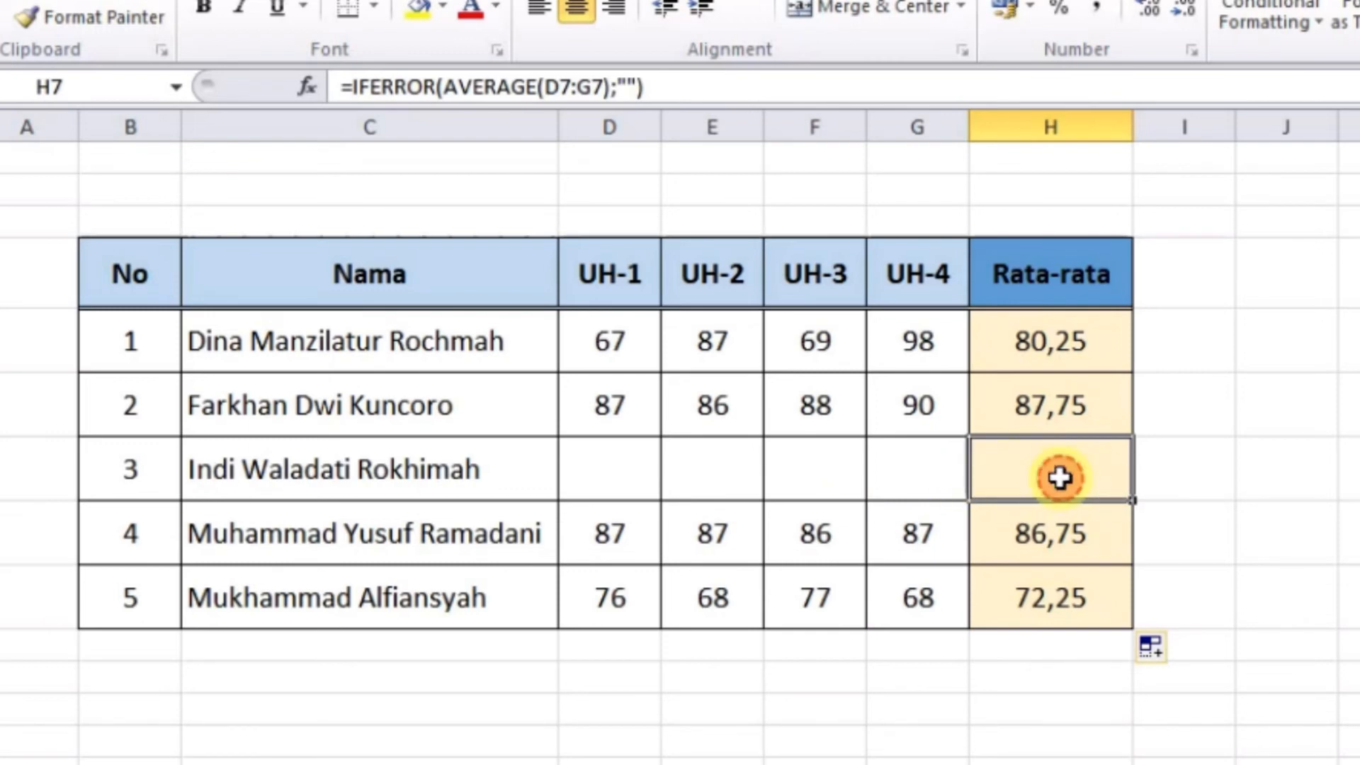
left_click(650, 475)
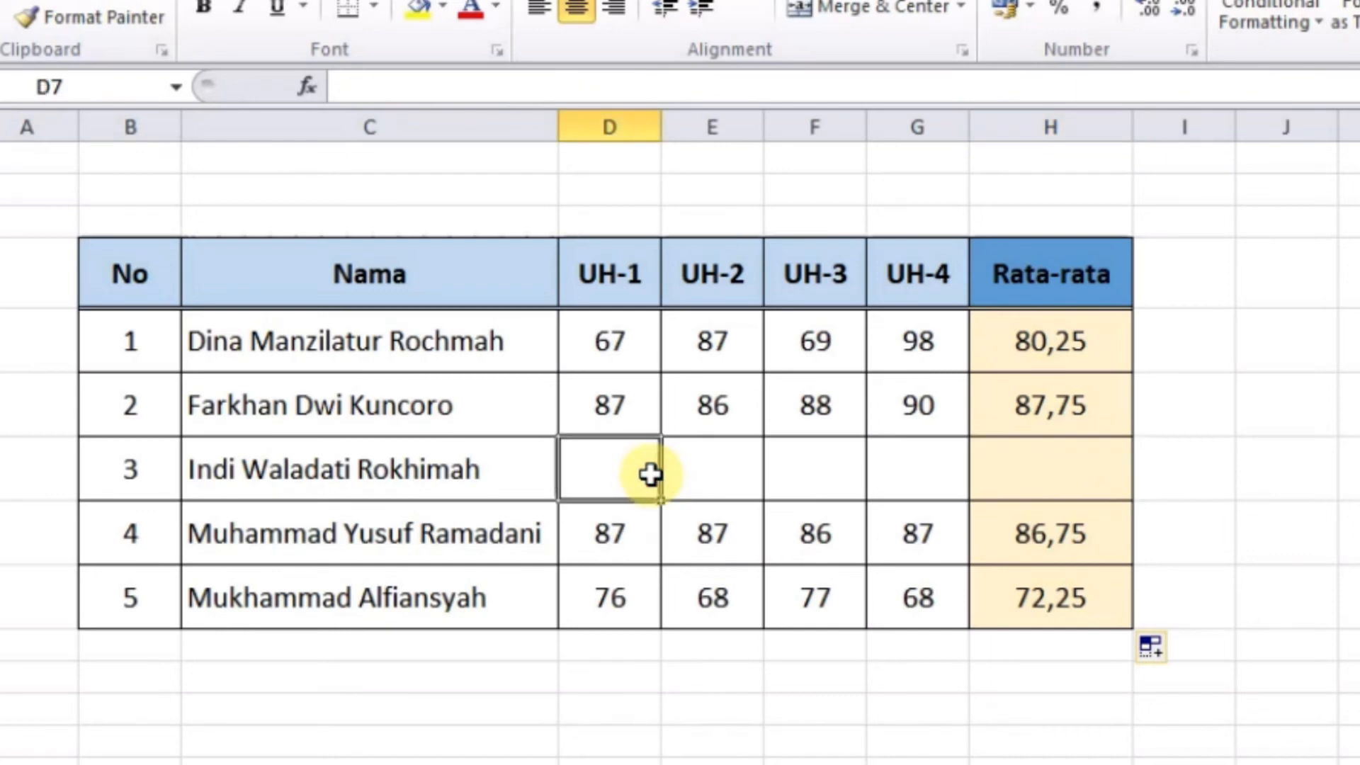
Enter the third student's scores 98, 97, 67 and 87 in D7:G7
type("98")
key("Tab")
type("978")
key("BackSpace")
key("Tab")
type("67")
key("Tab")
type("87")
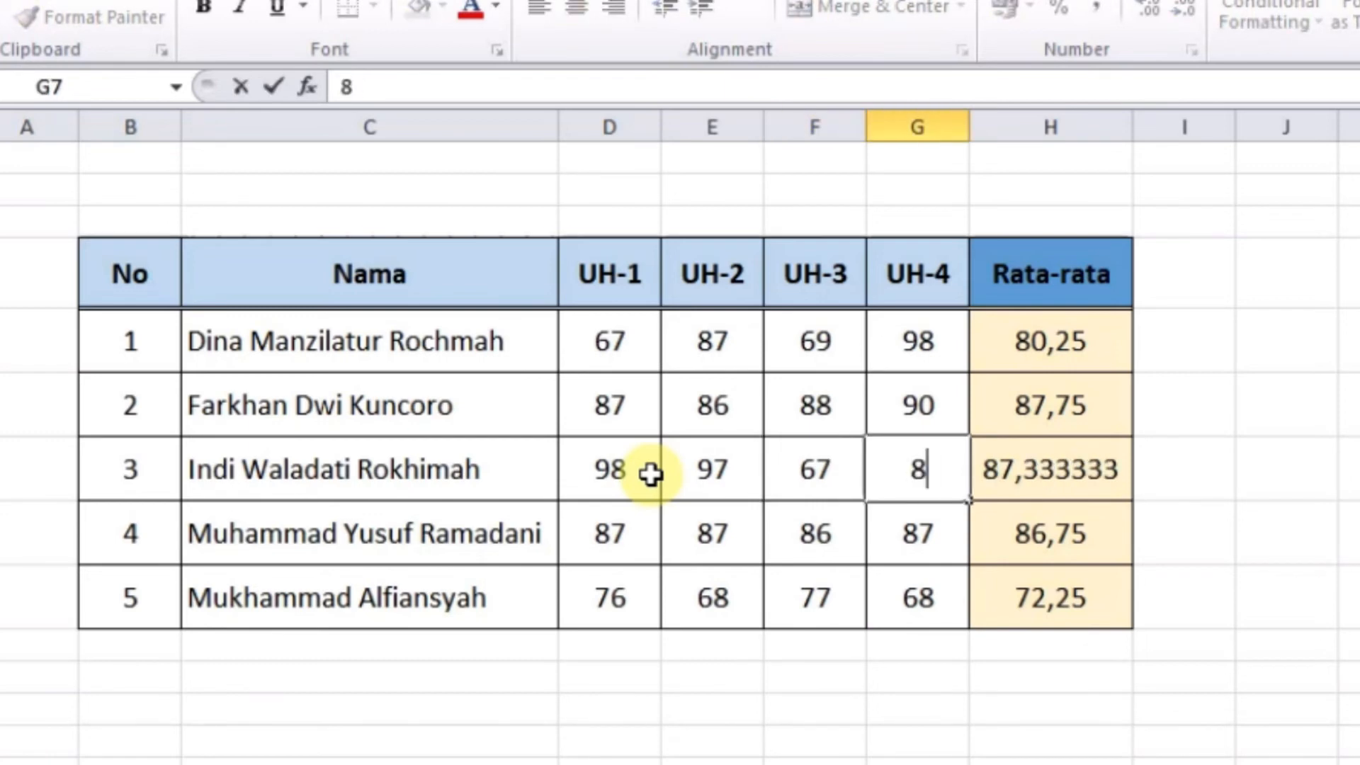
key("Return")
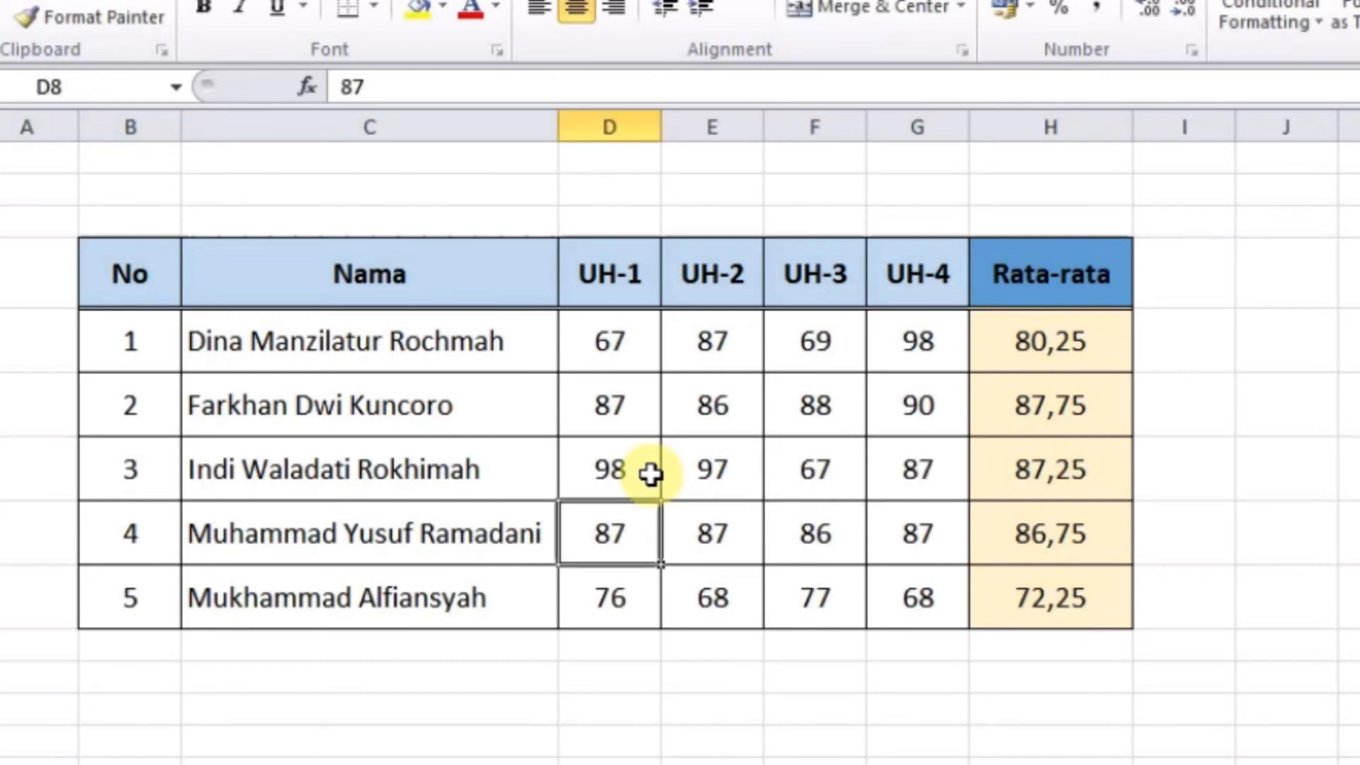
Clear the fourth student's scores in row 8 and check that H8 becomes blank
left_click(650, 474)
key("Down")
key("shift+Right")
key("shift+Right")
key("shift+Right")
key("Delete")
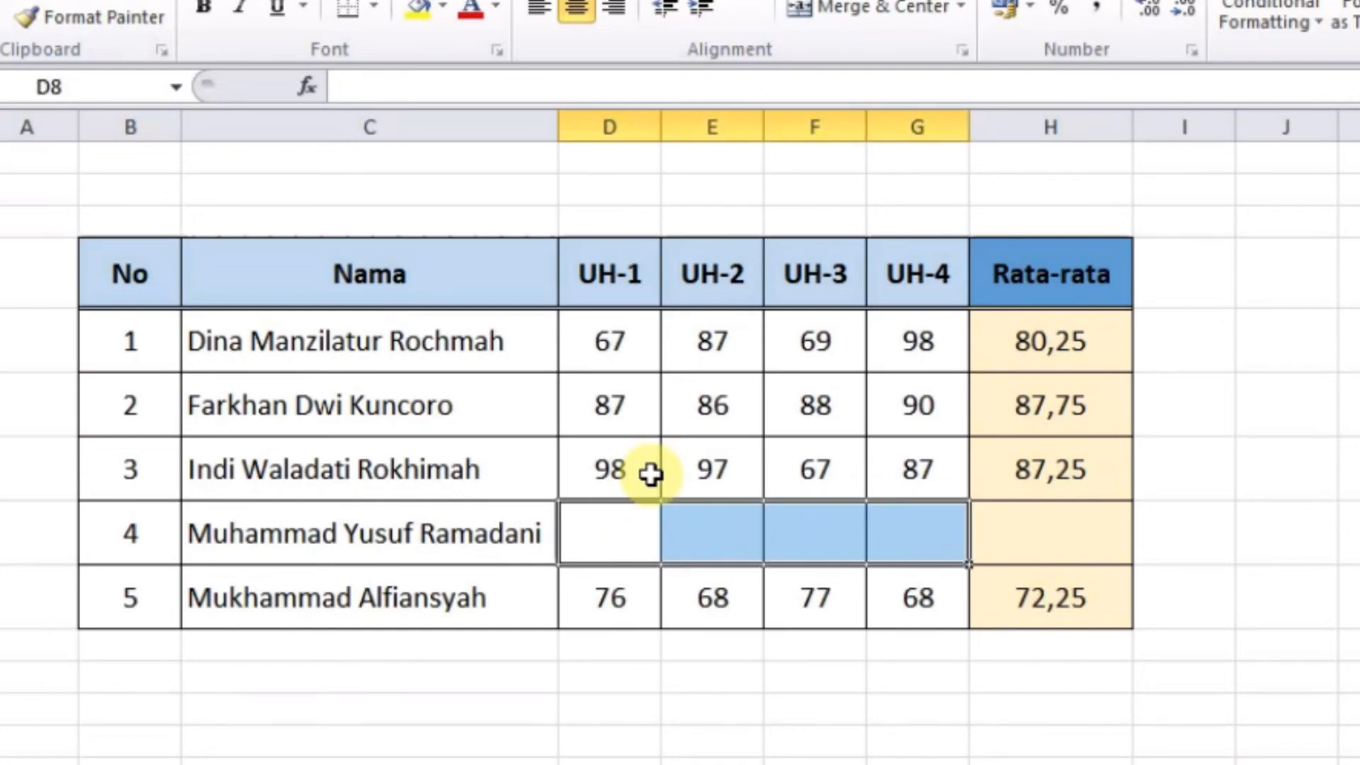
left_click(1026, 538)
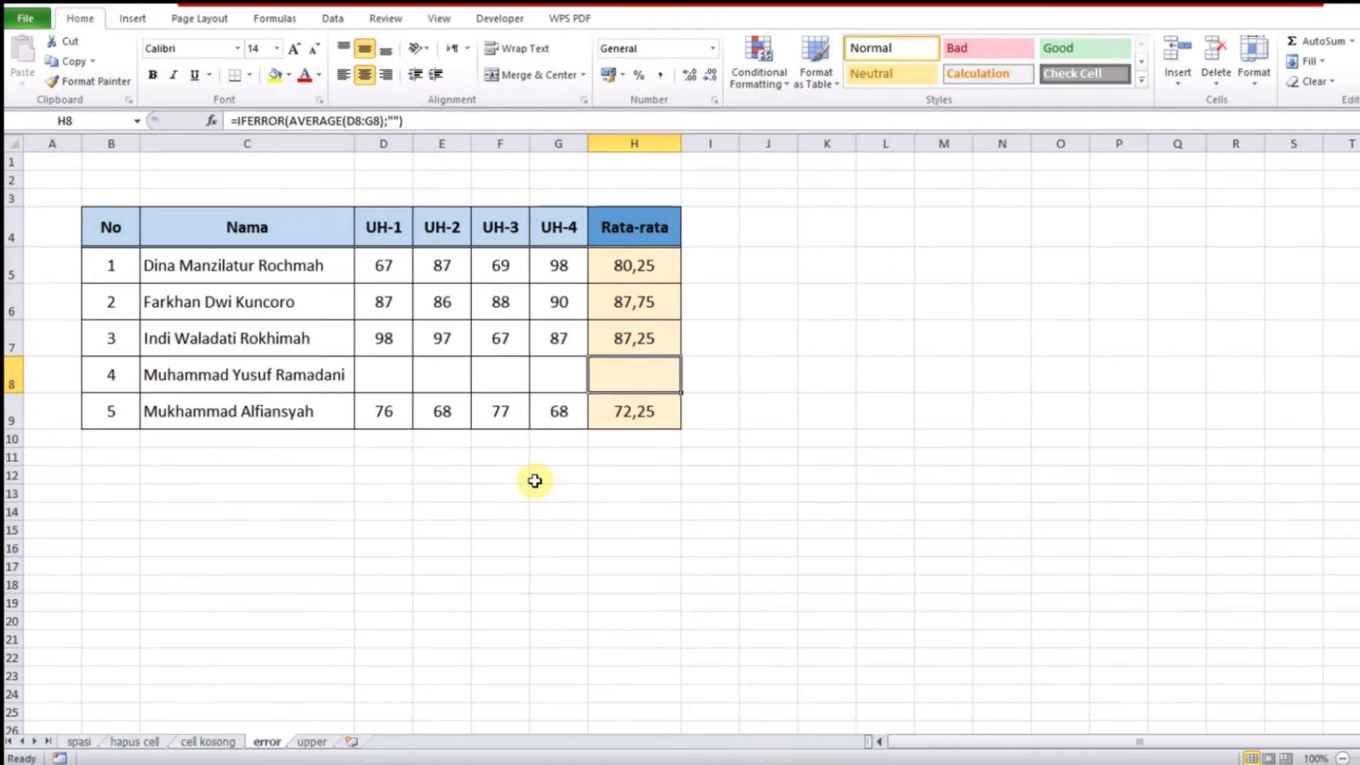
left_click(706, 599)
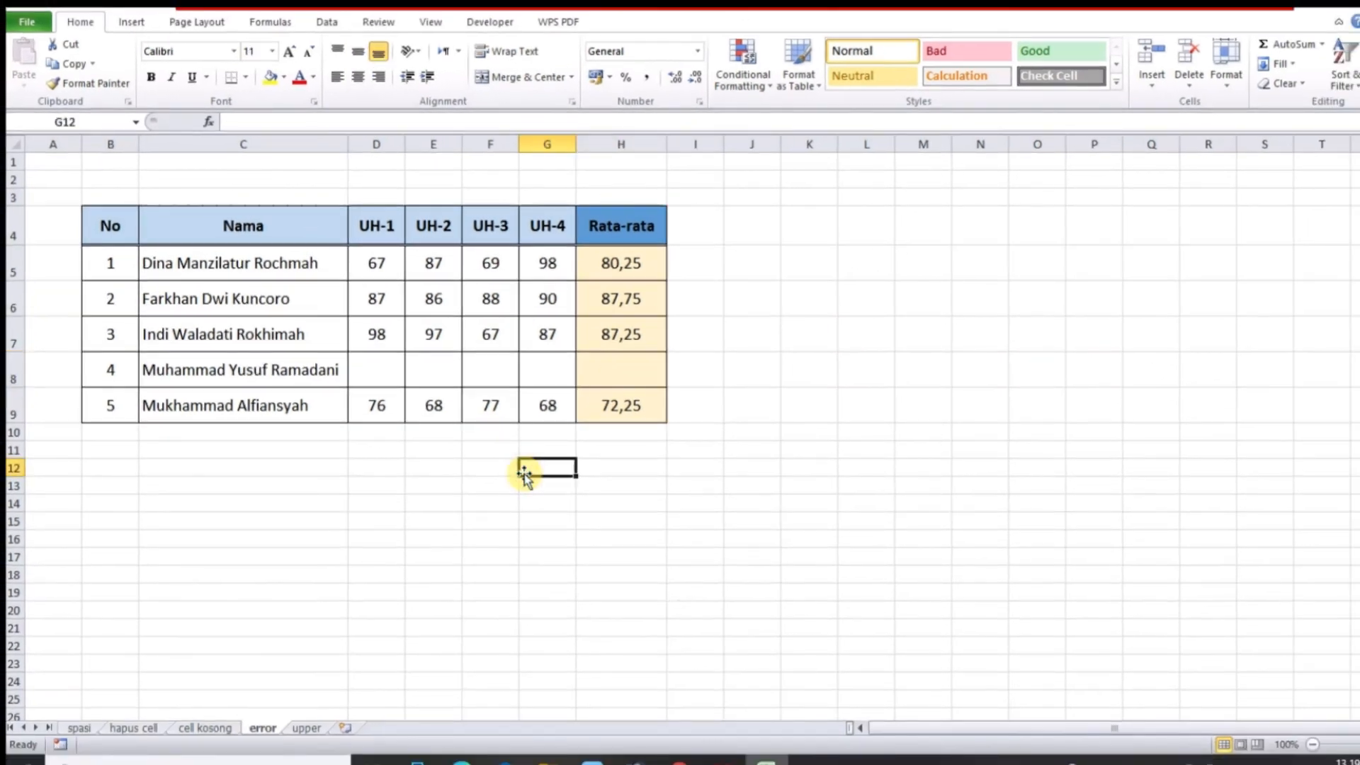
left_click(301, 727)
left_click(266, 559)
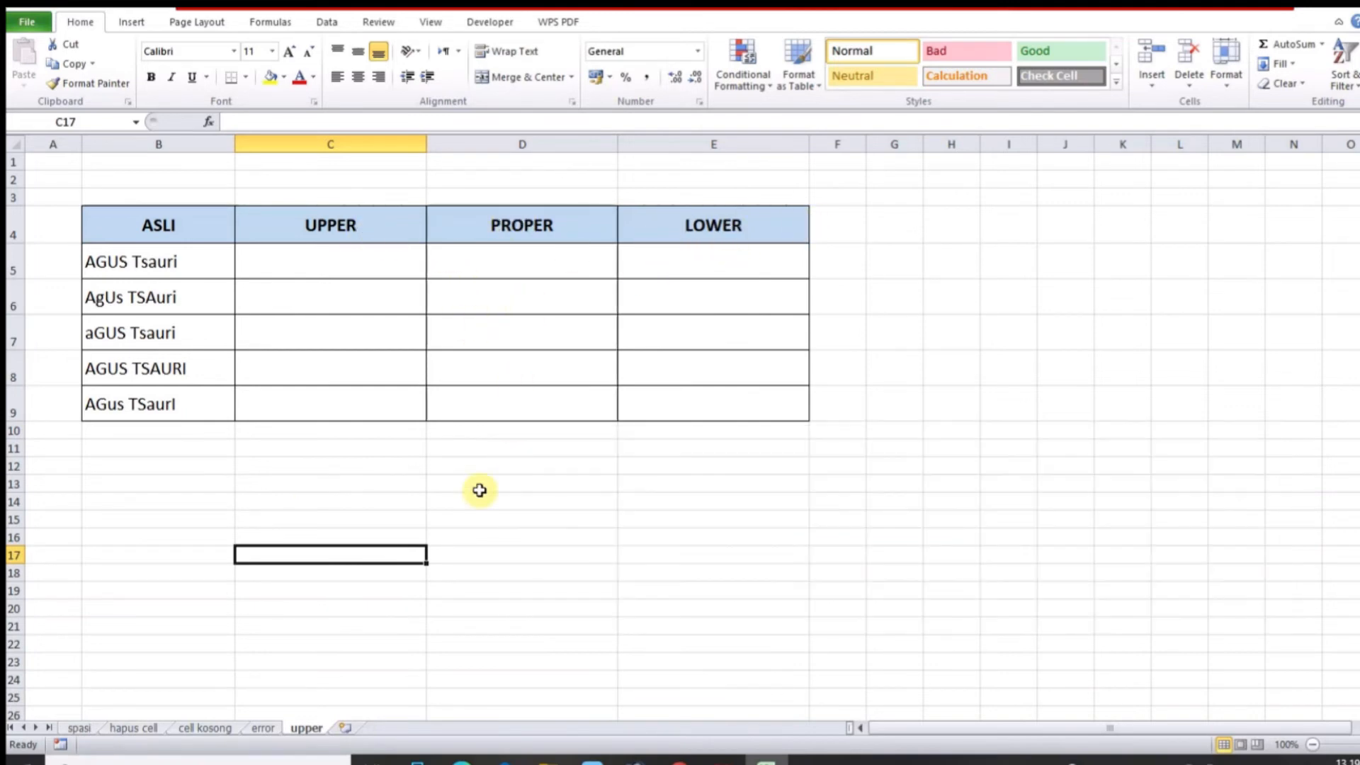
left_click(344, 514)
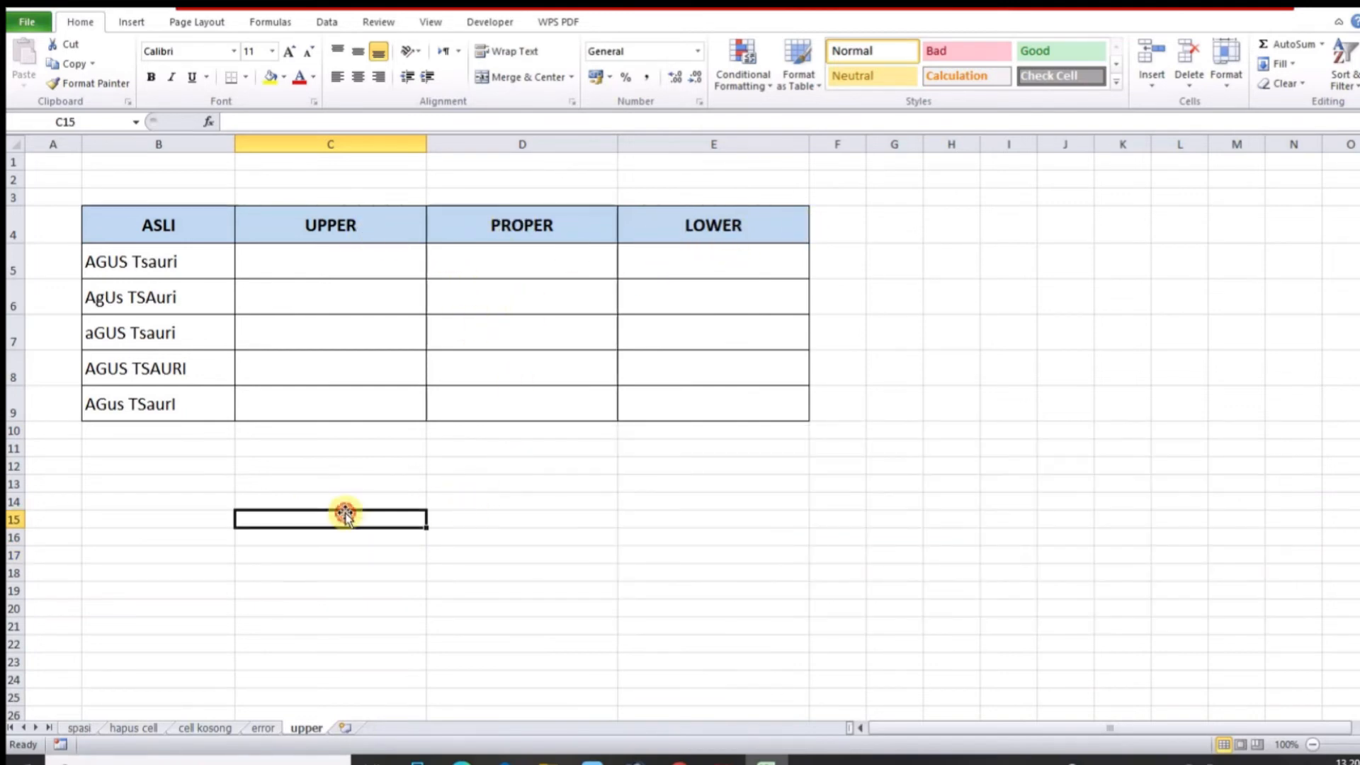
left_click(328, 222)
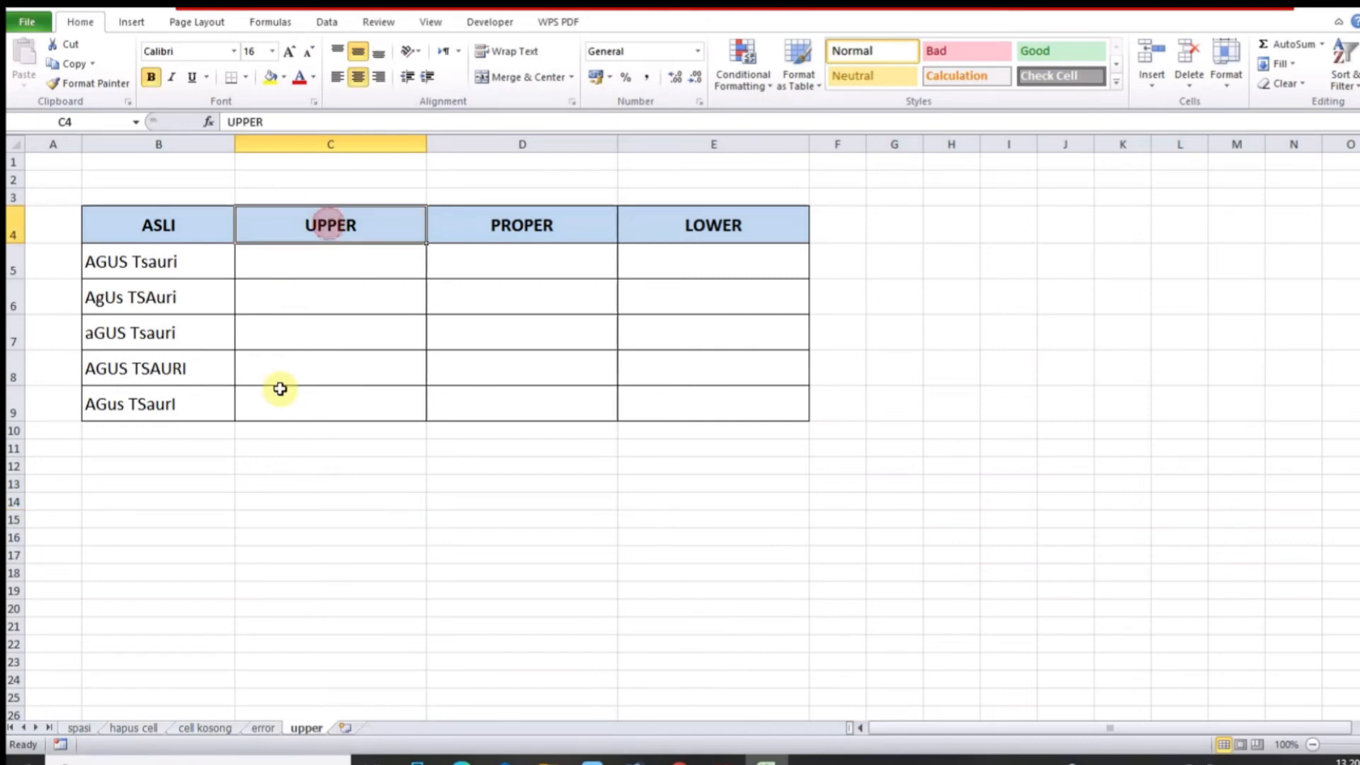
left_click(308, 489)
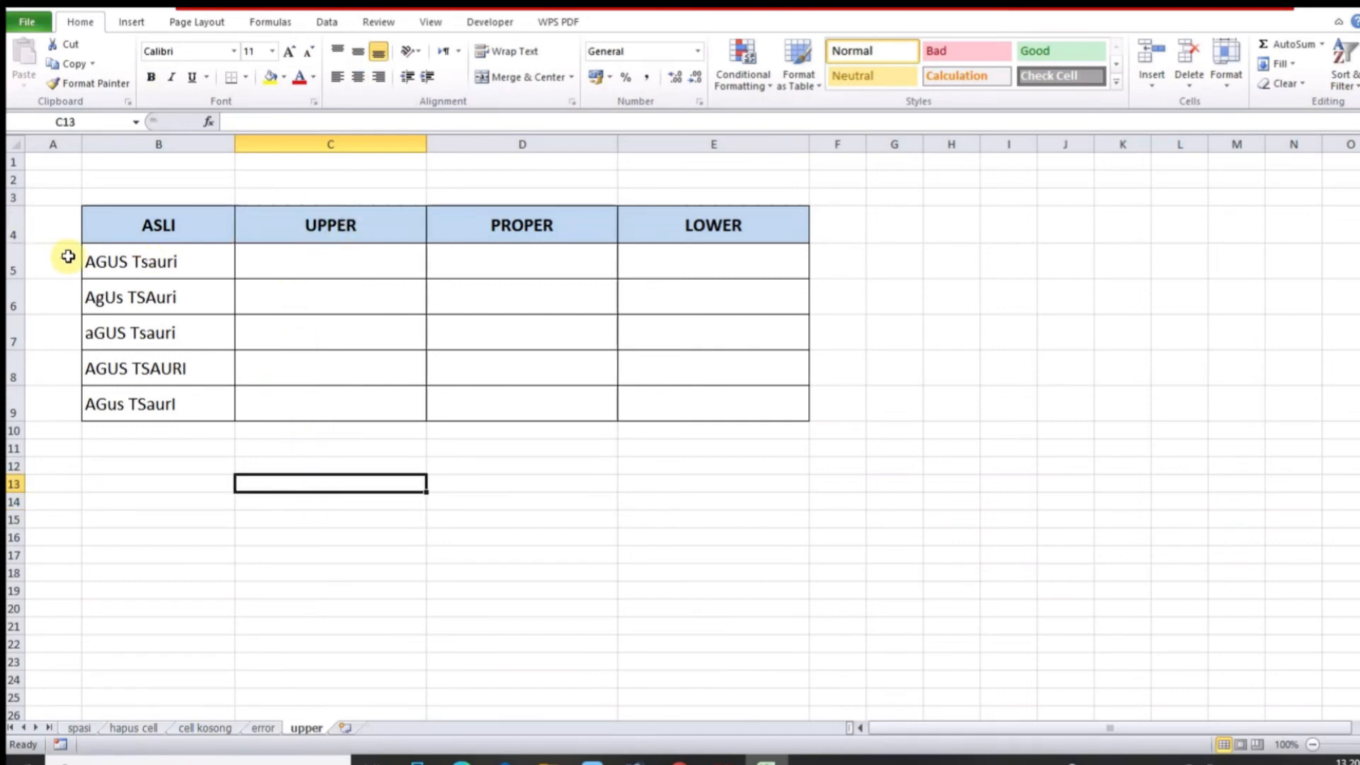
left_click(130, 264)
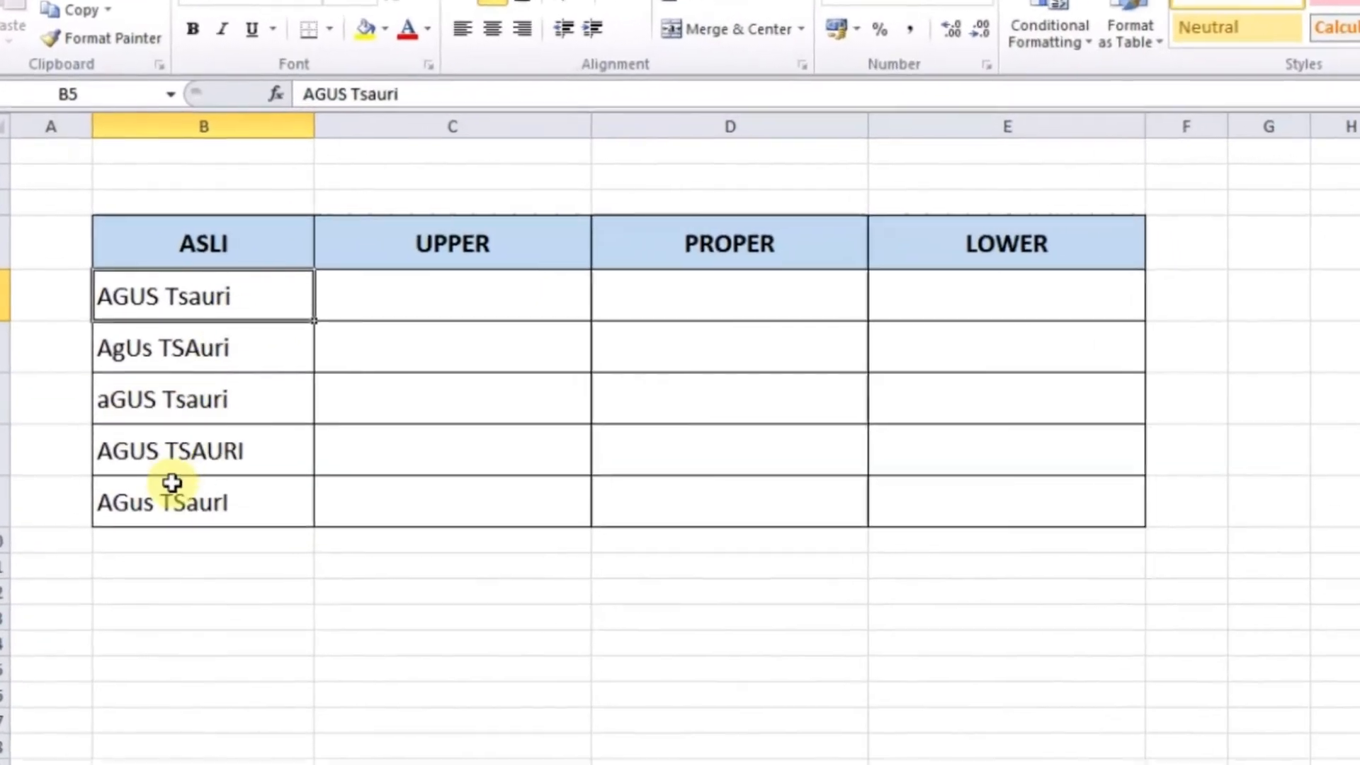
Enter =UPPER(B5) in C5 to convert the first name to capitals
left_click(220, 384)
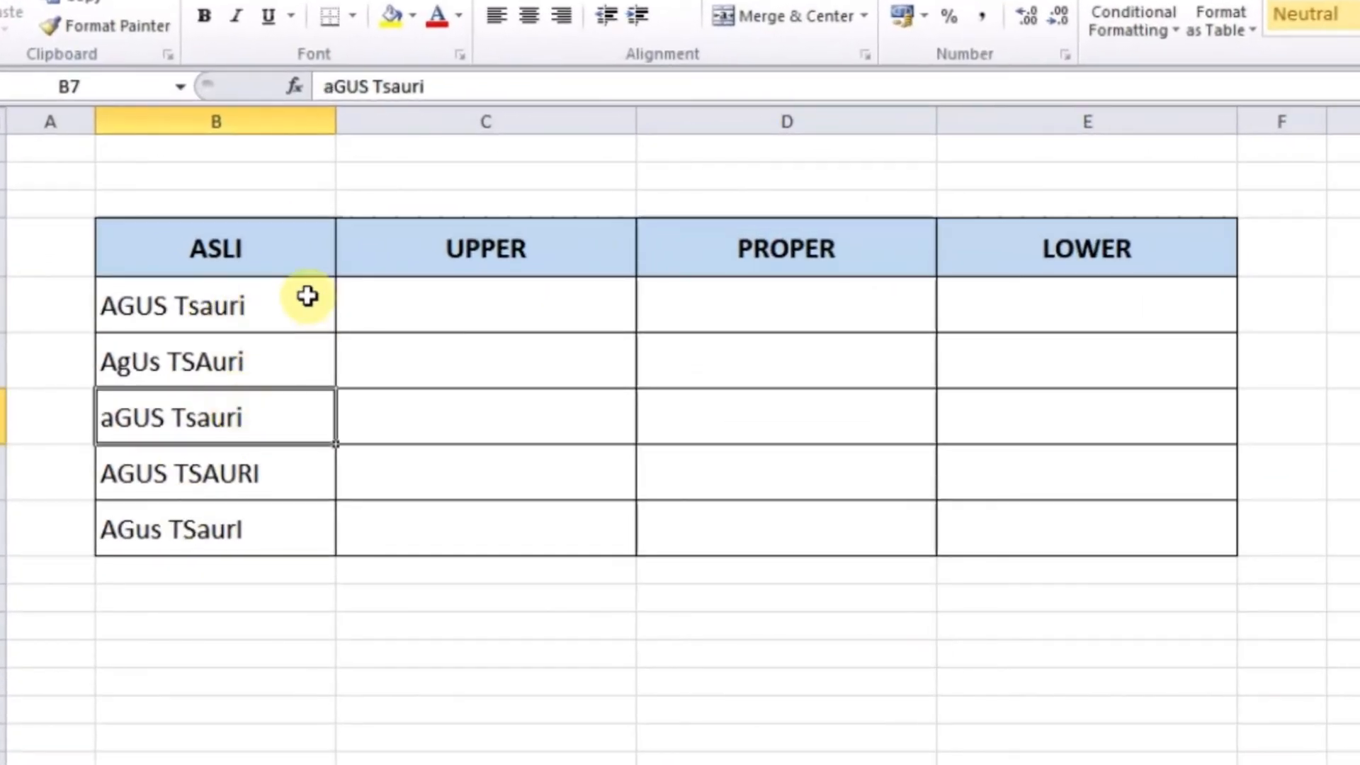
left_click(307, 296)
left_click(437, 310)
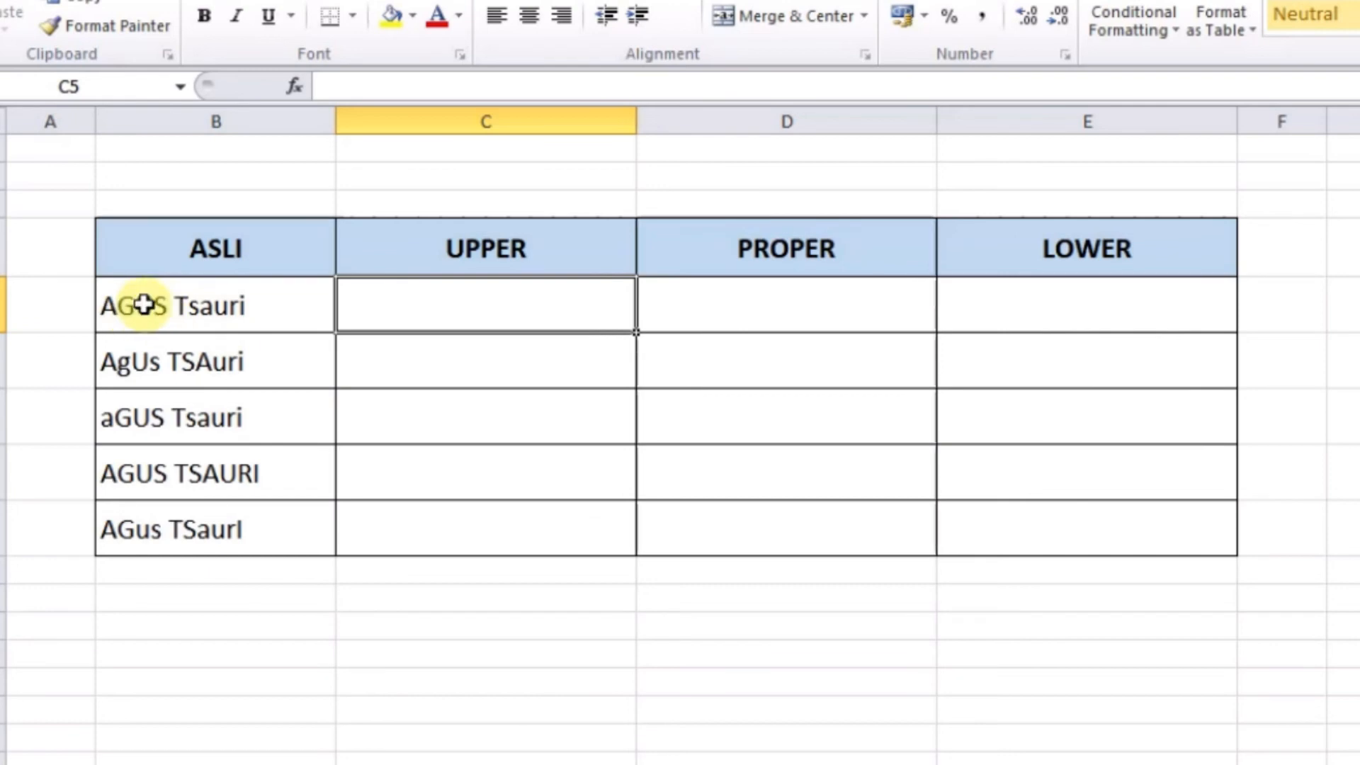
left_click(182, 305)
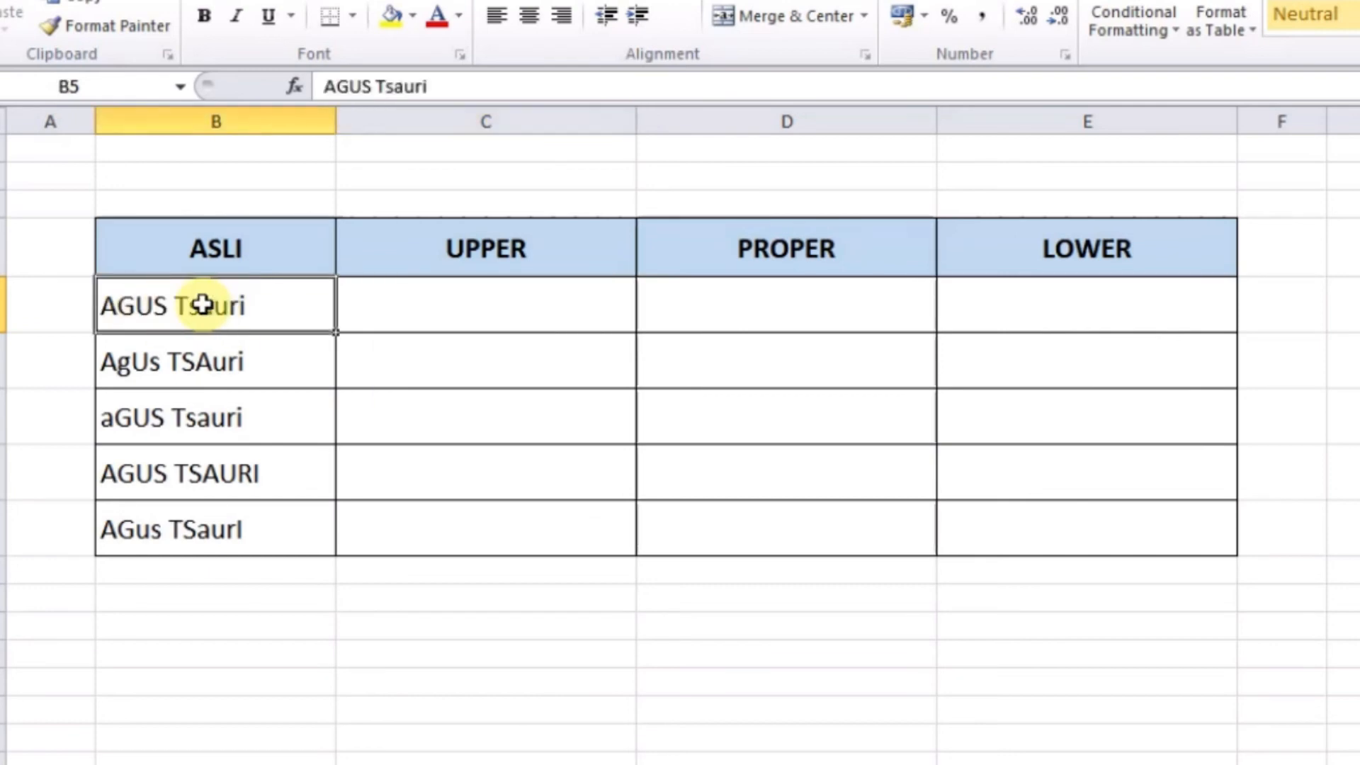
left_click(392, 313)
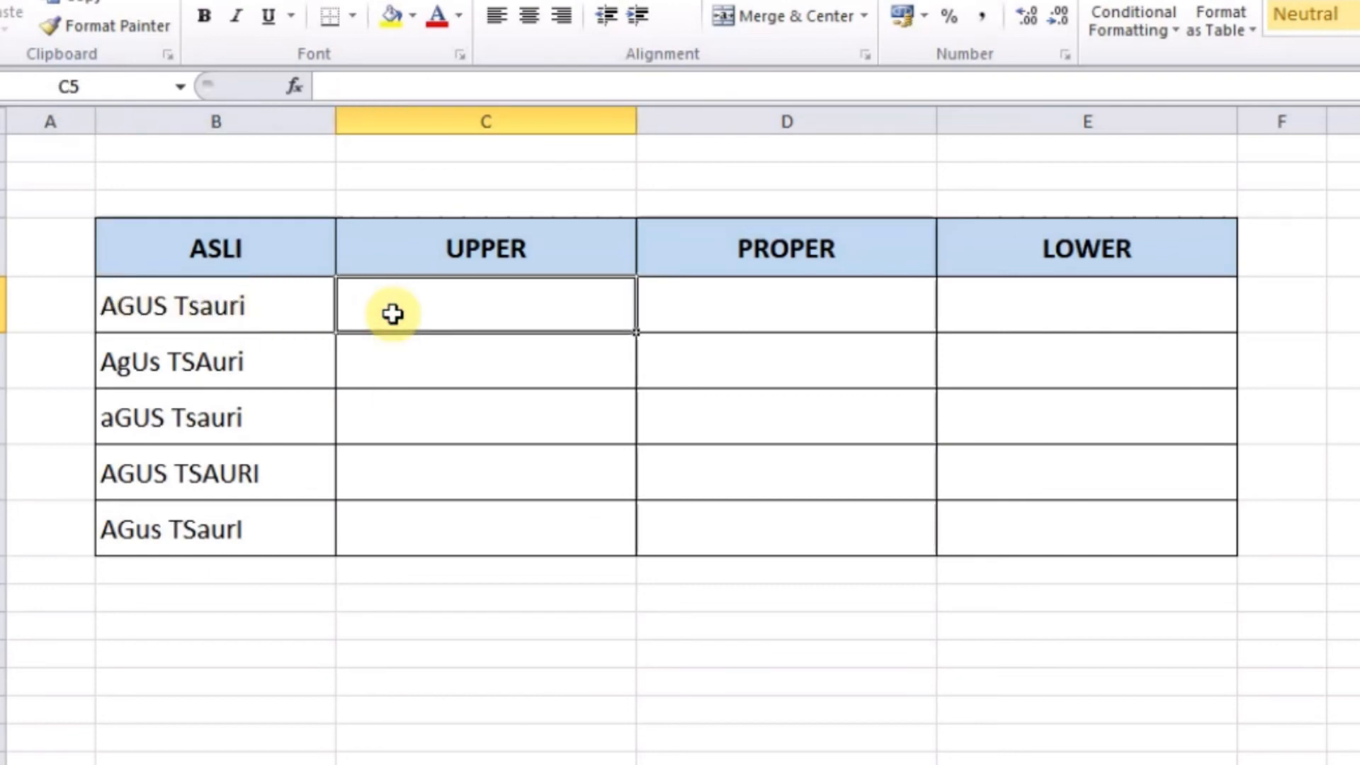
type("=")
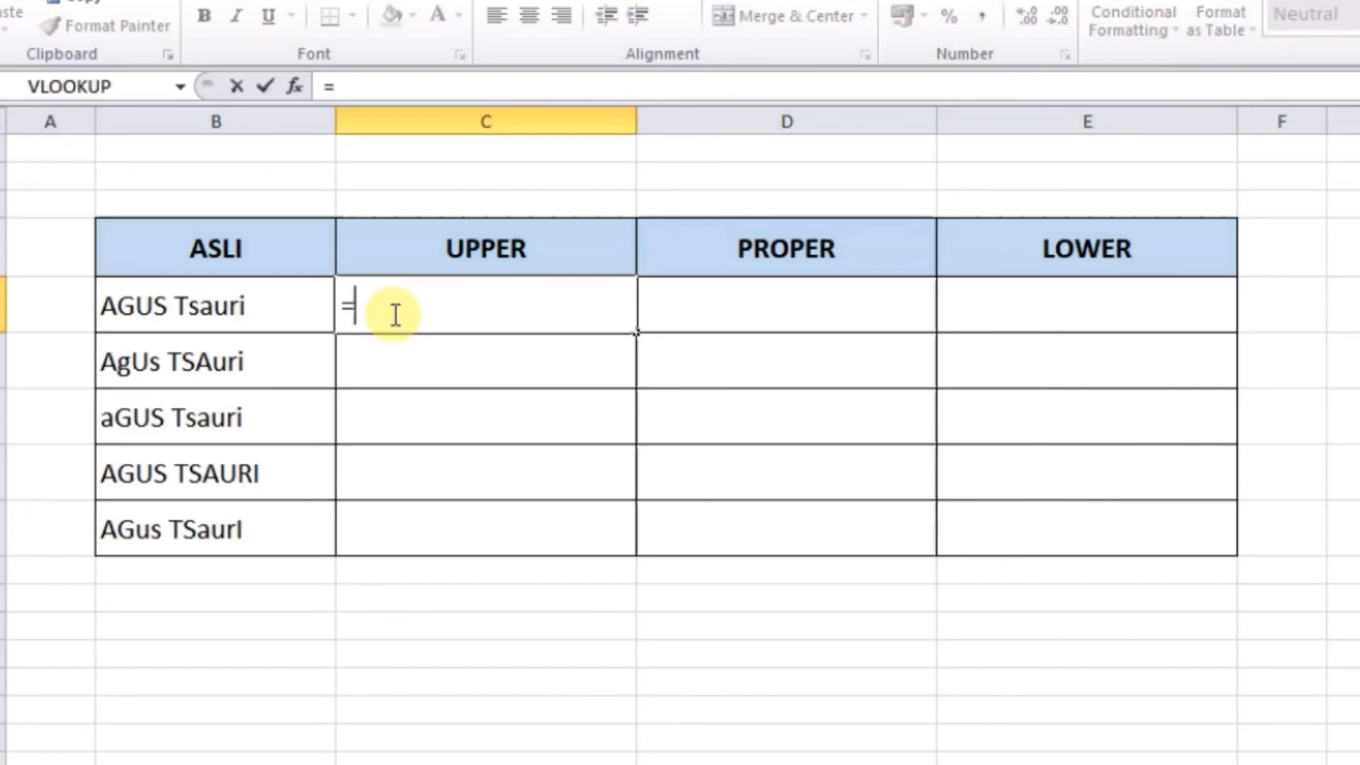
type("upper")
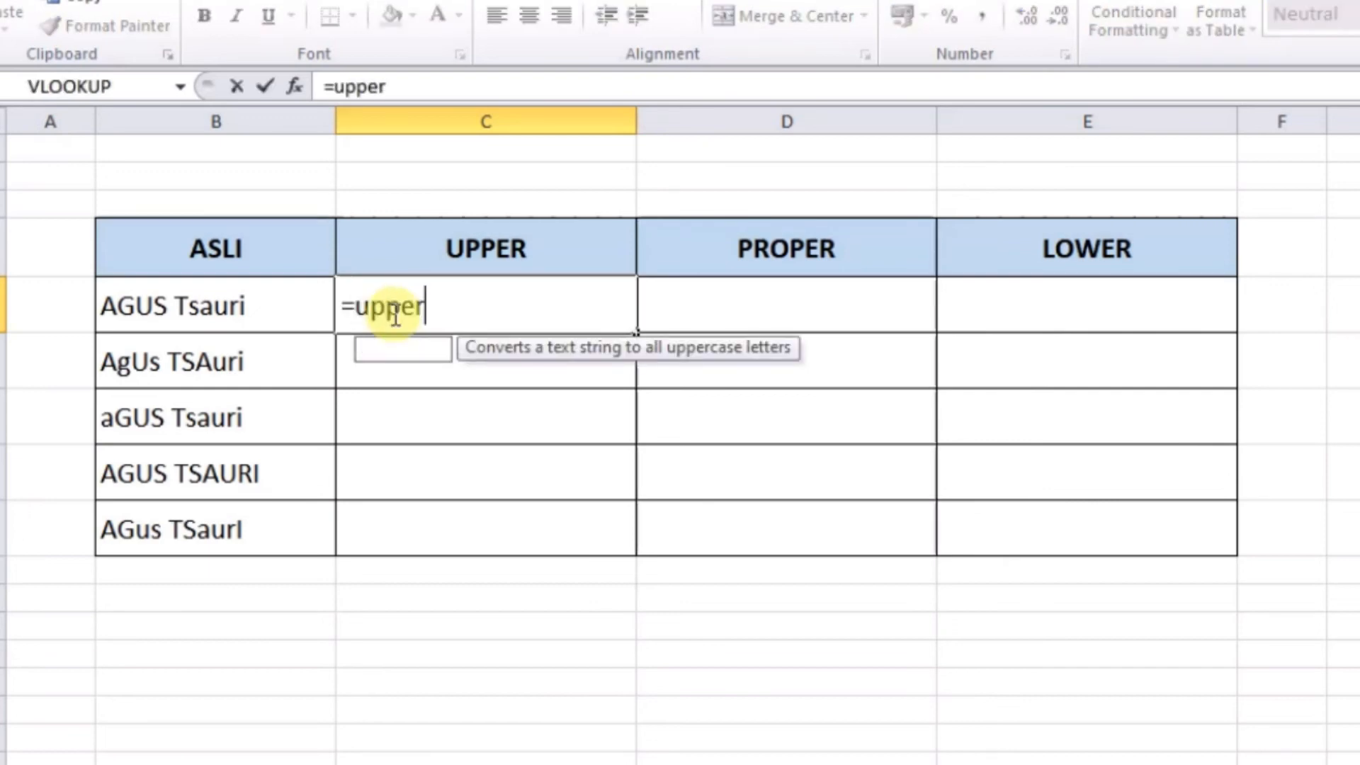
double_click(414, 348)
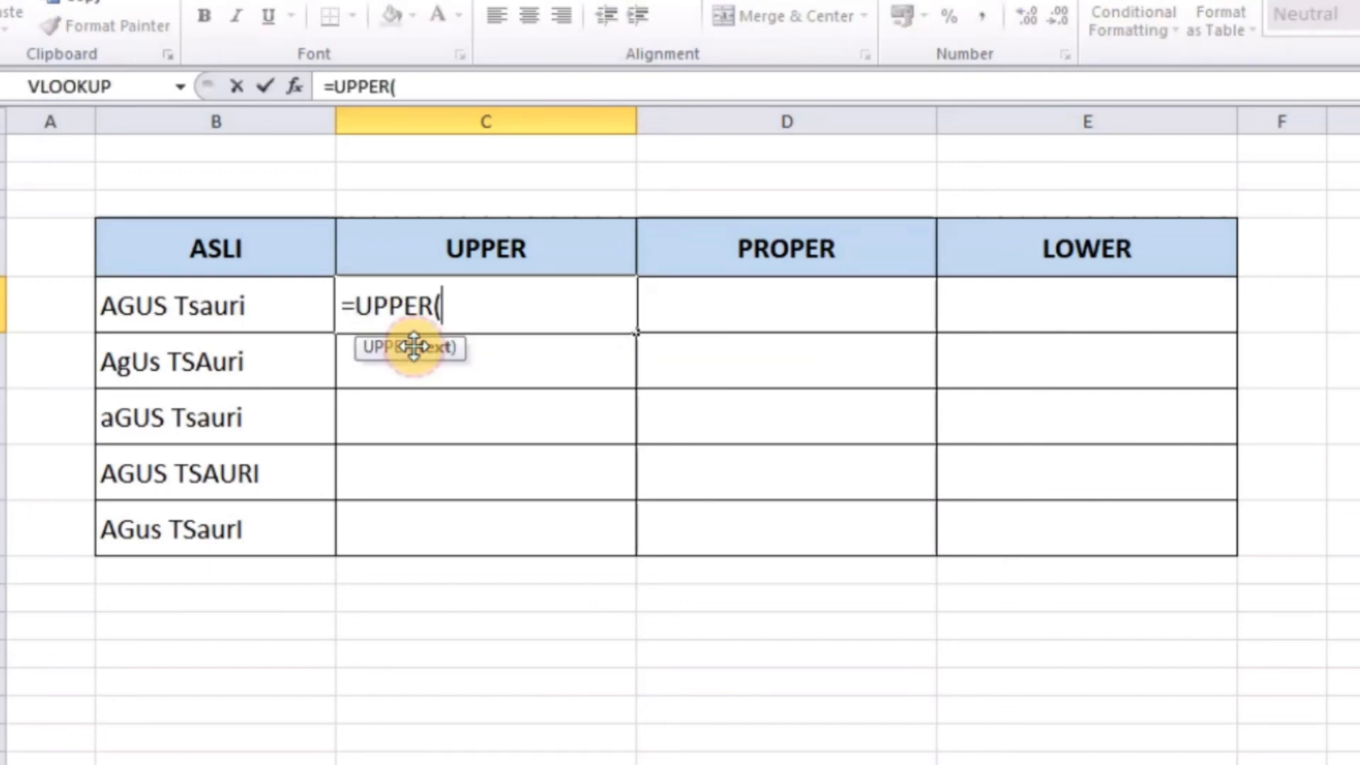
left_click(167, 318)
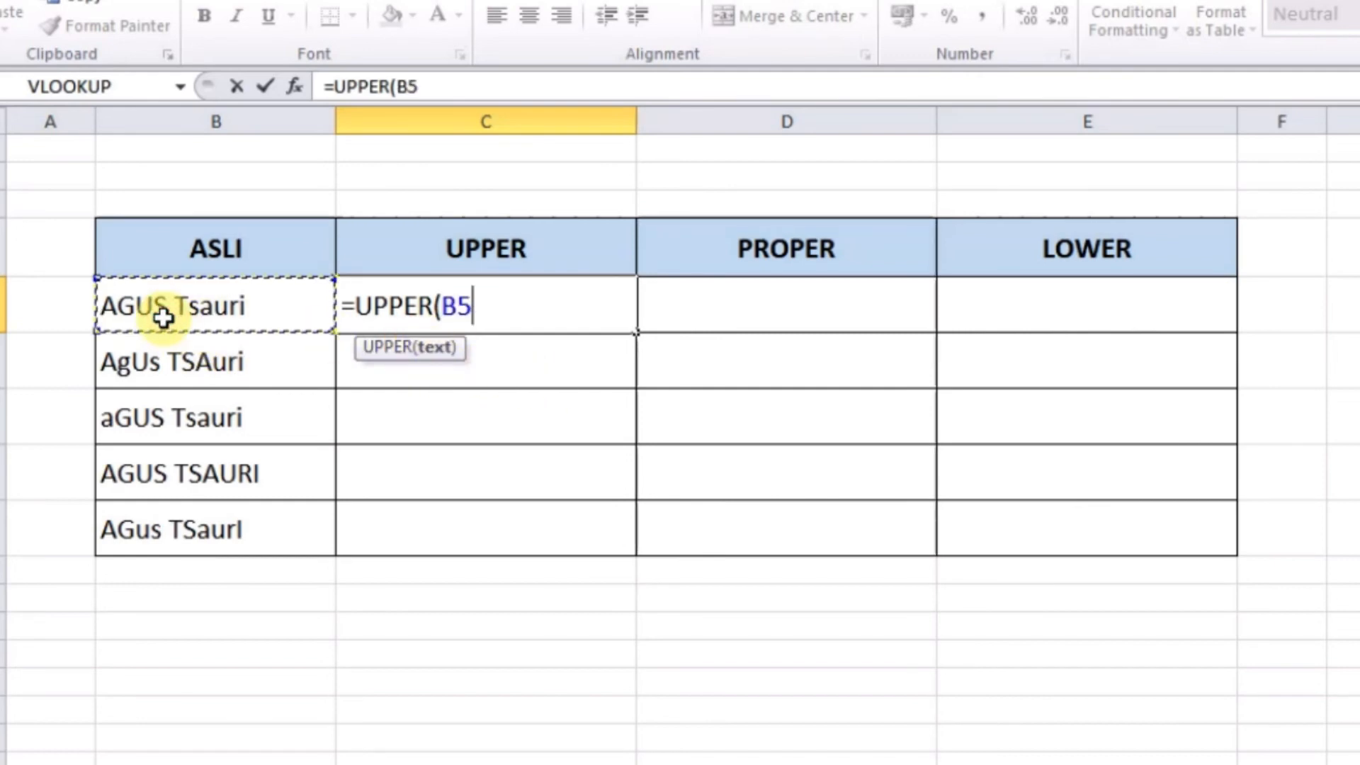
key("Return")
left_click(486, 304)
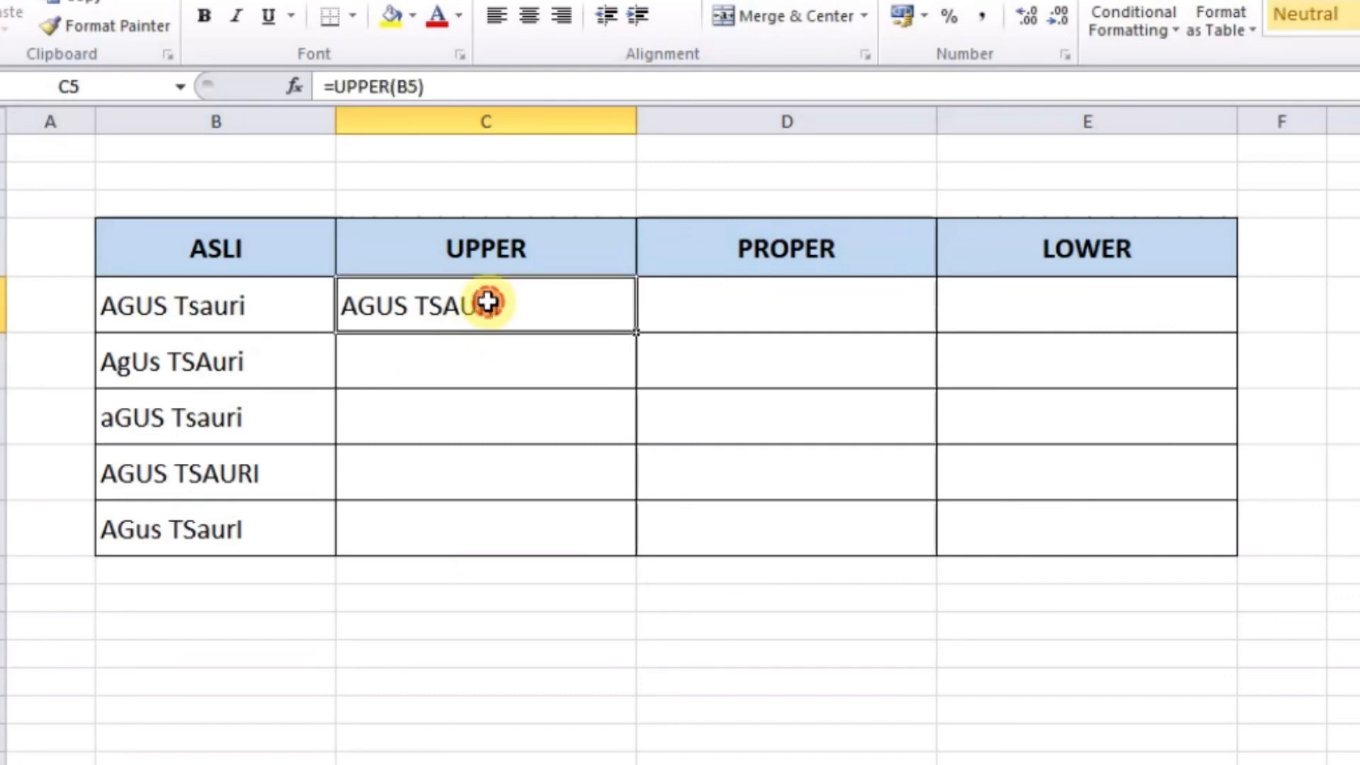
left_click_drag(634, 328, 623, 541)
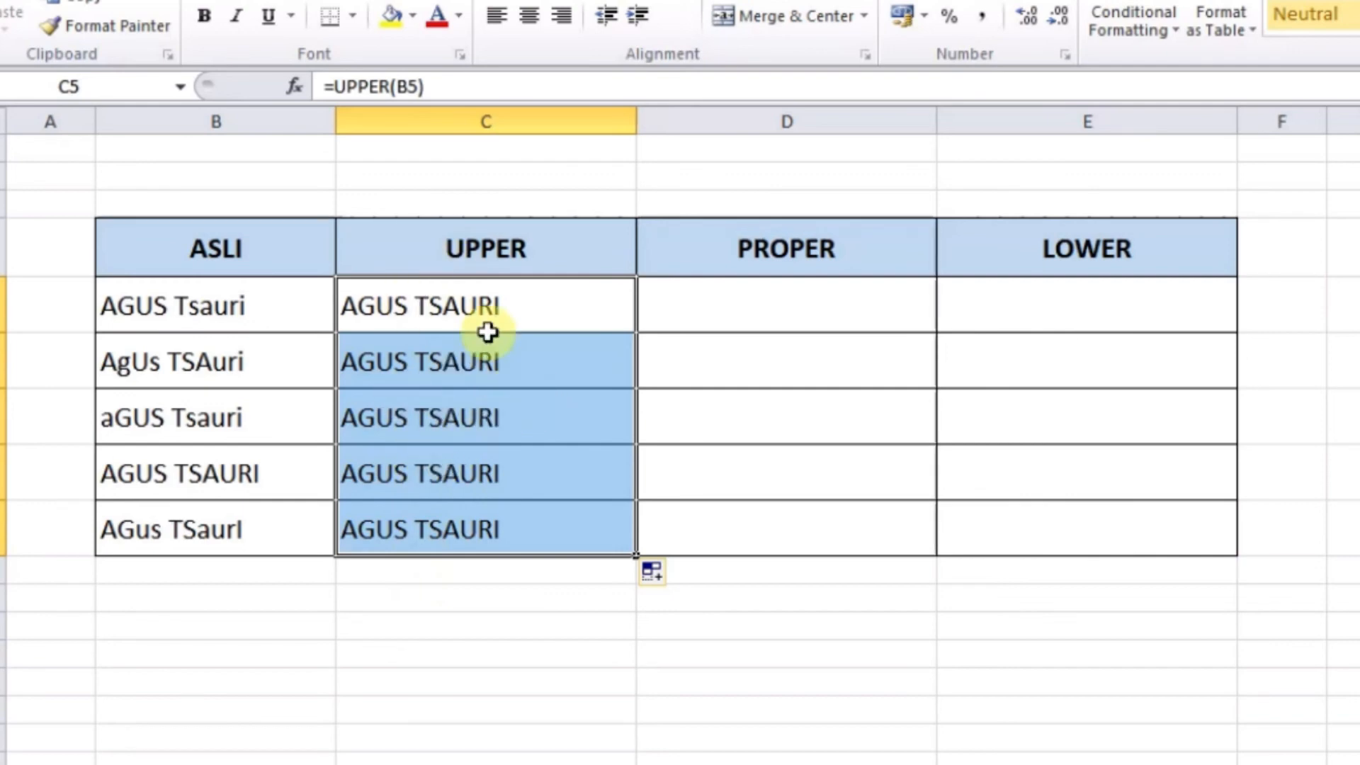
left_click(738, 317)
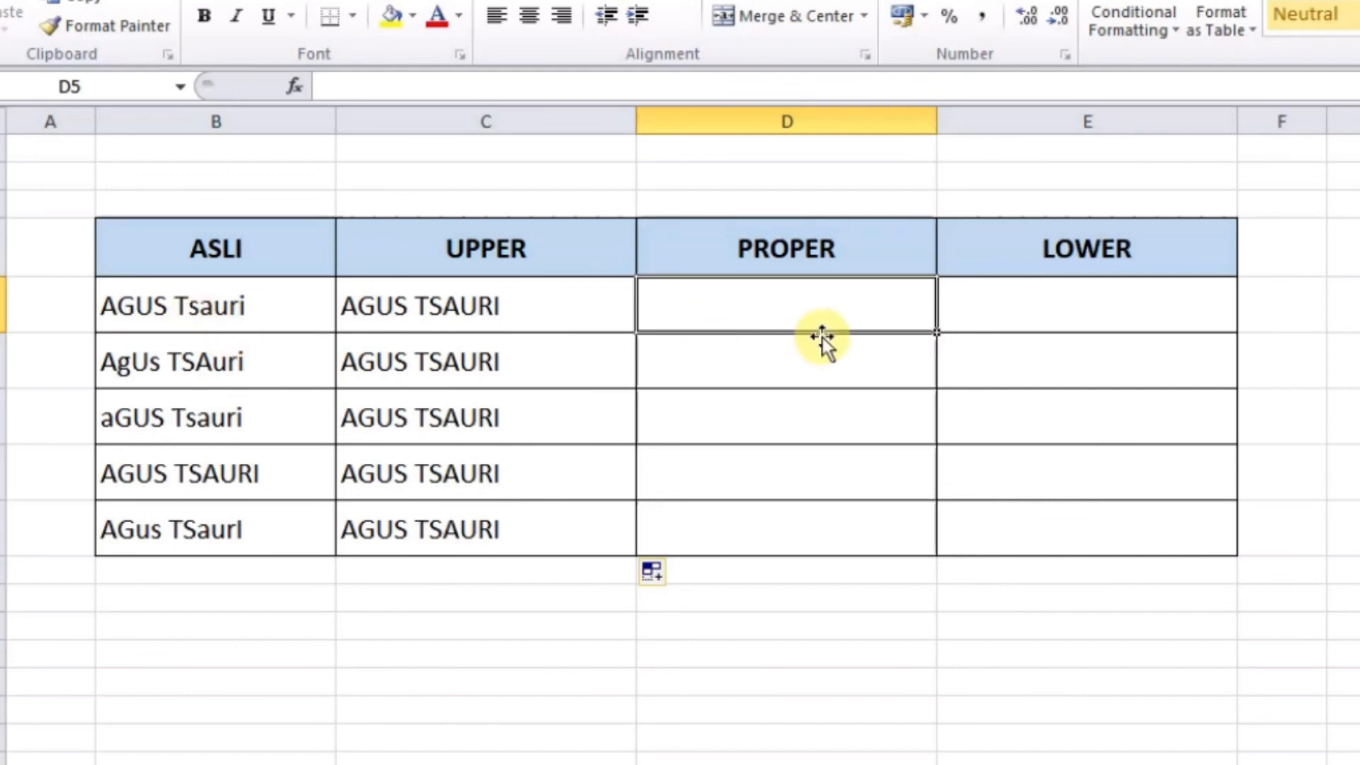
type("=prop")
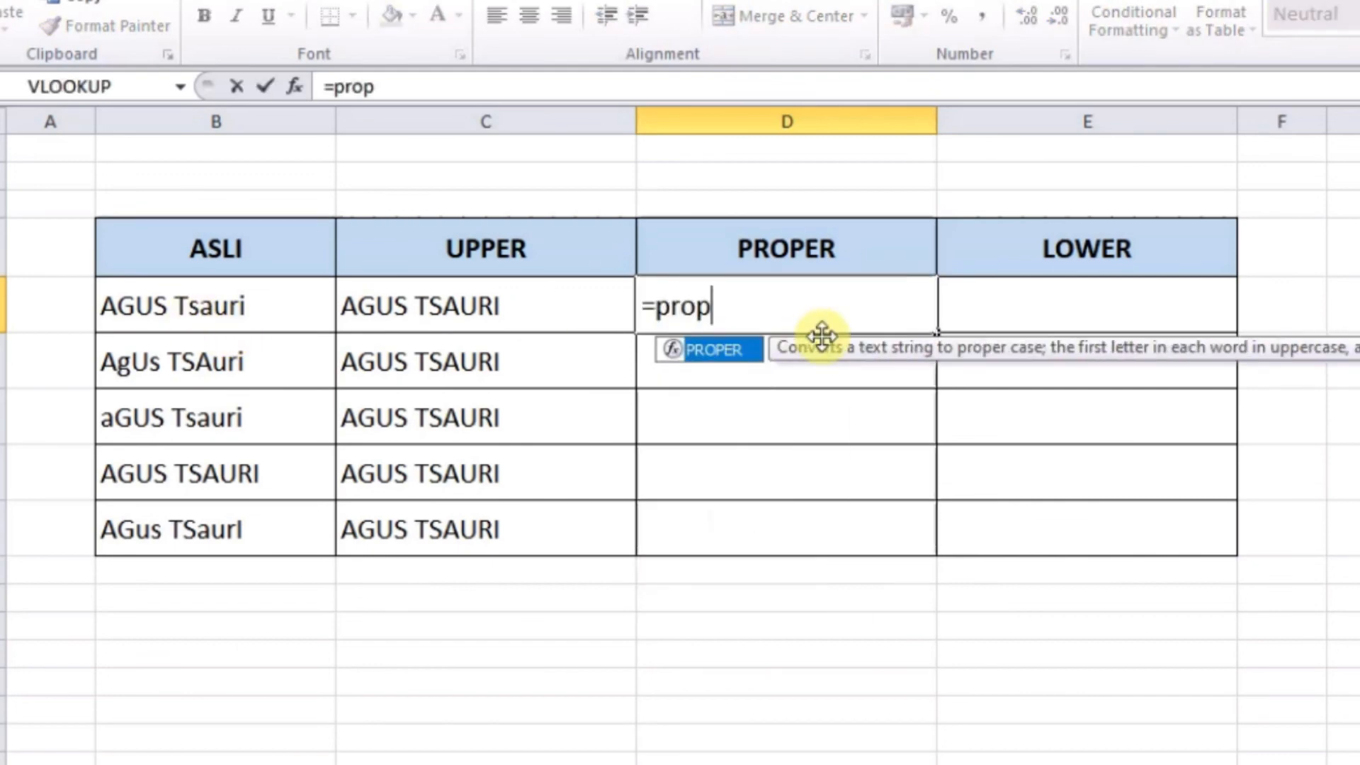
double_click(741, 349)
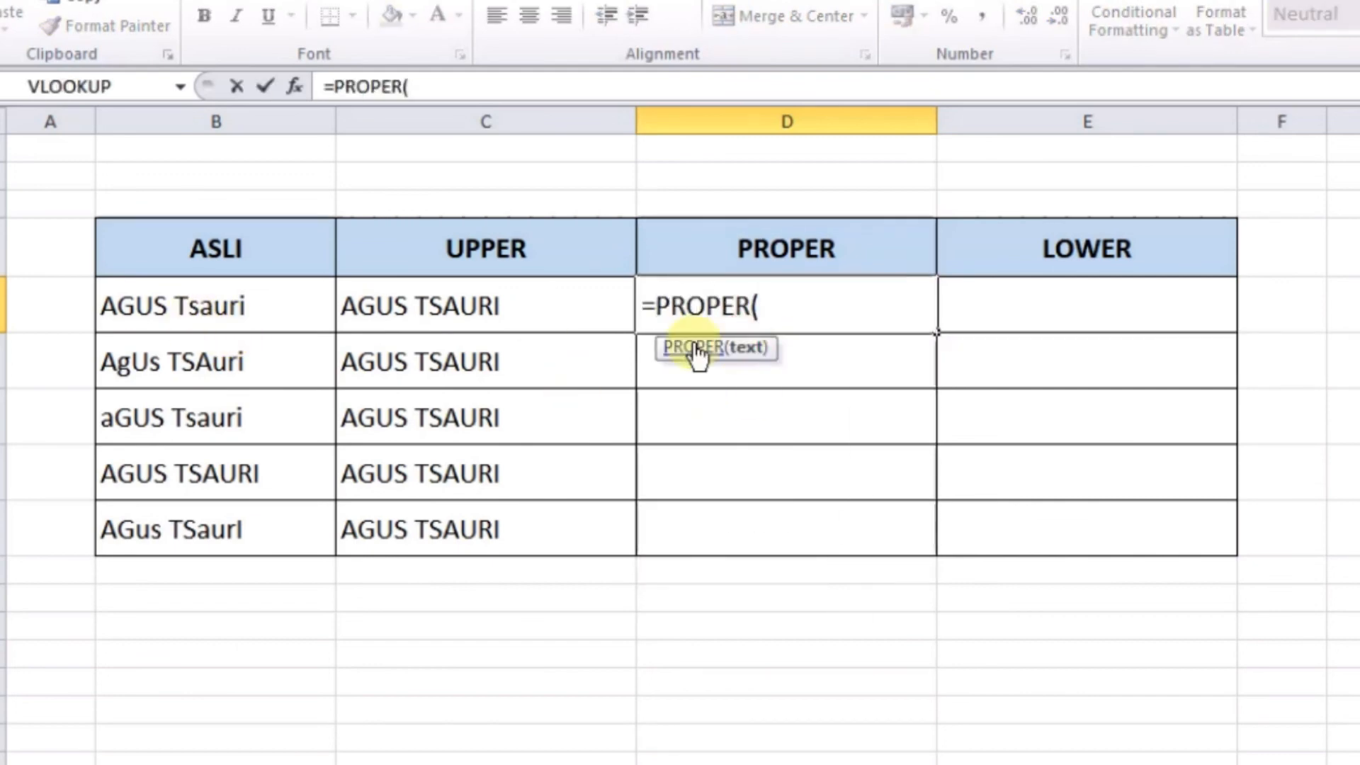
left_click(243, 309)
key("Return")
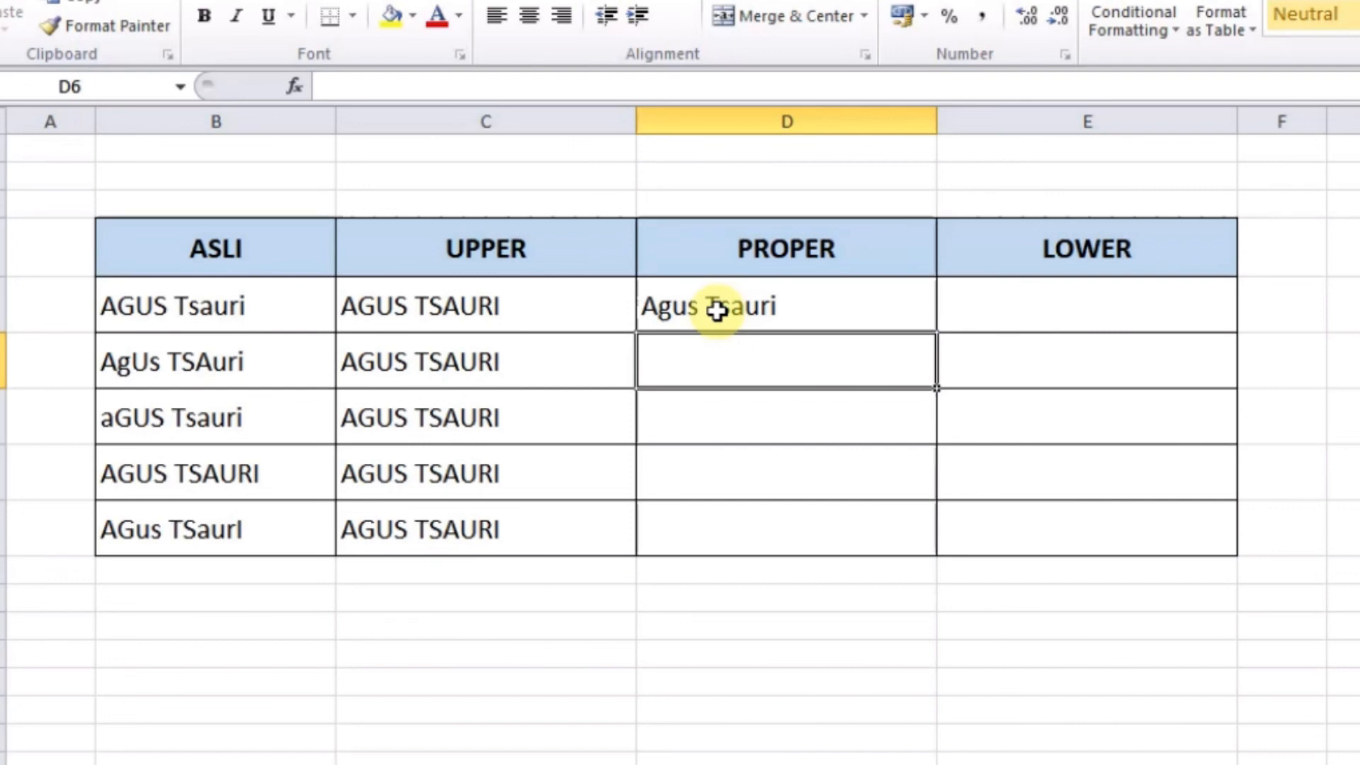
left_click(776, 306)
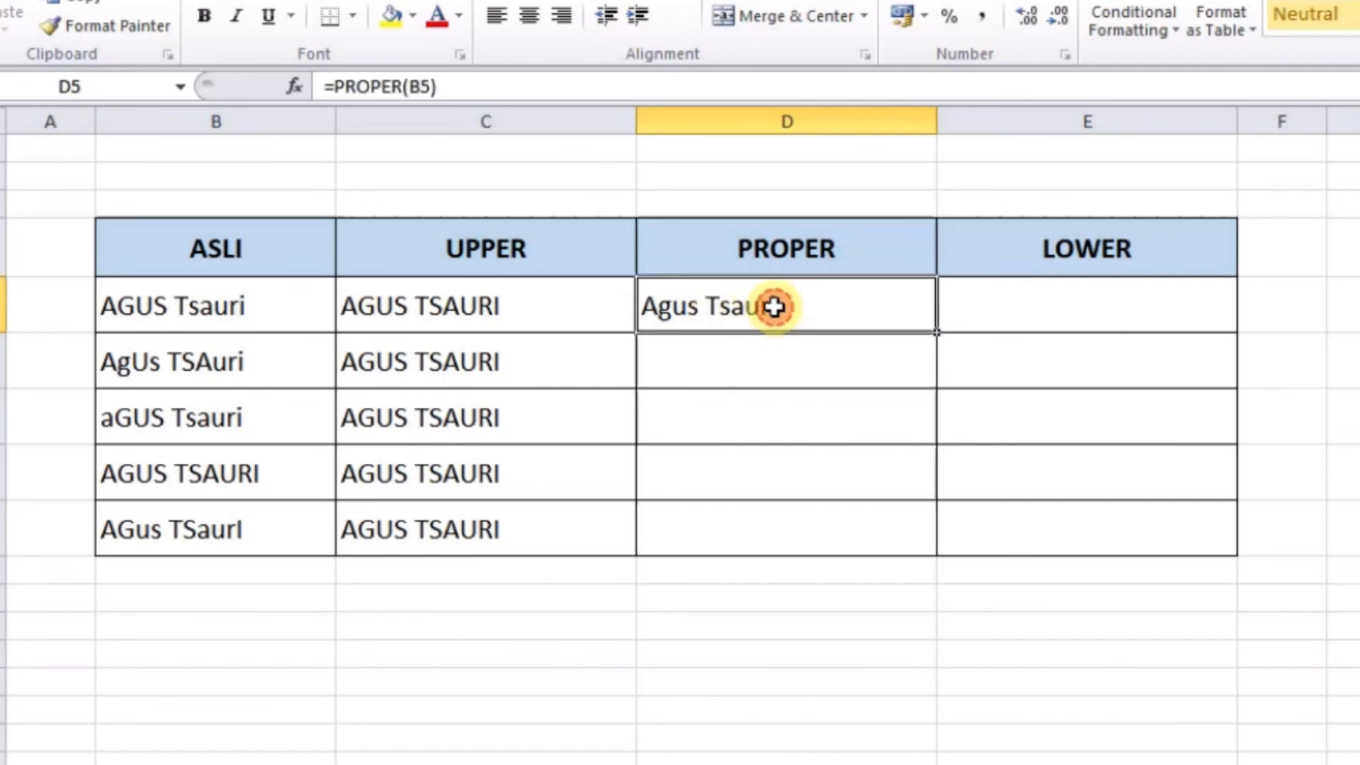
double_click(939, 333)
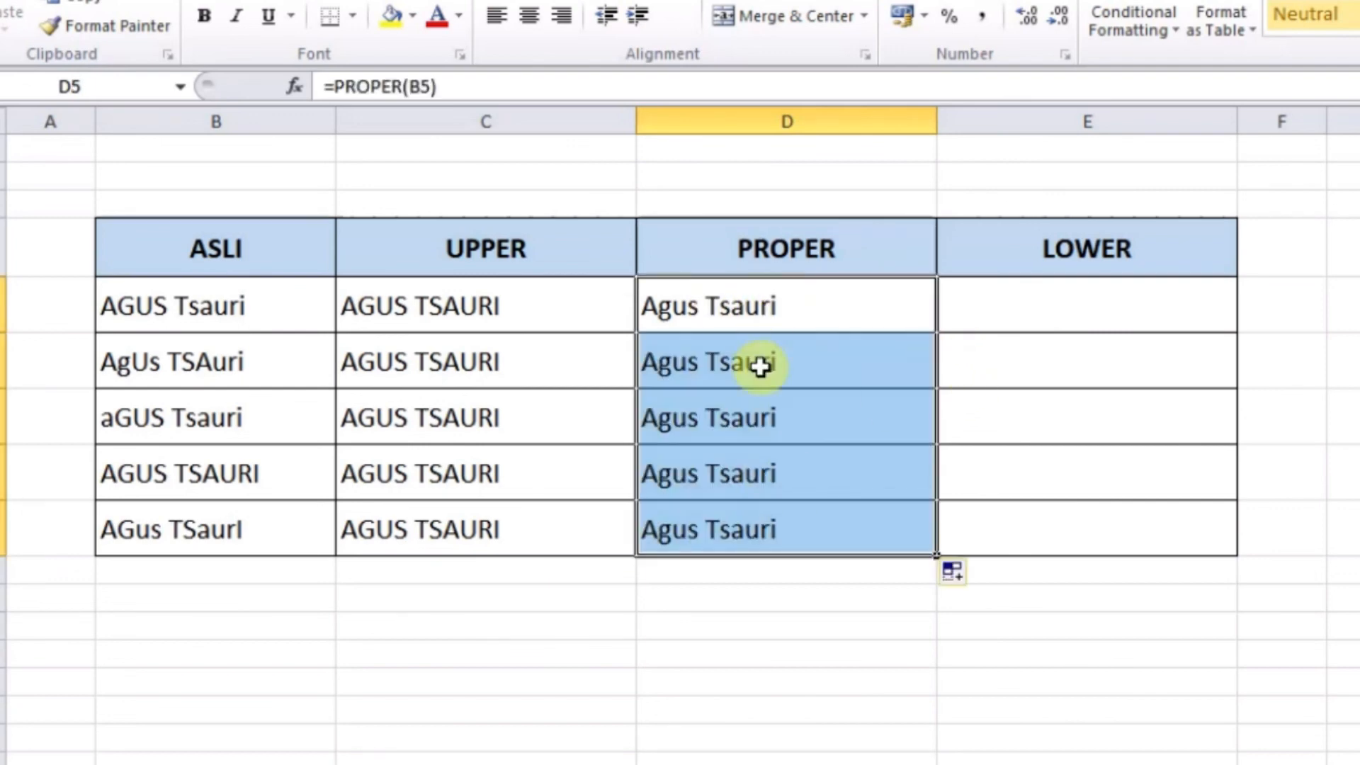
left_click(1048, 320)
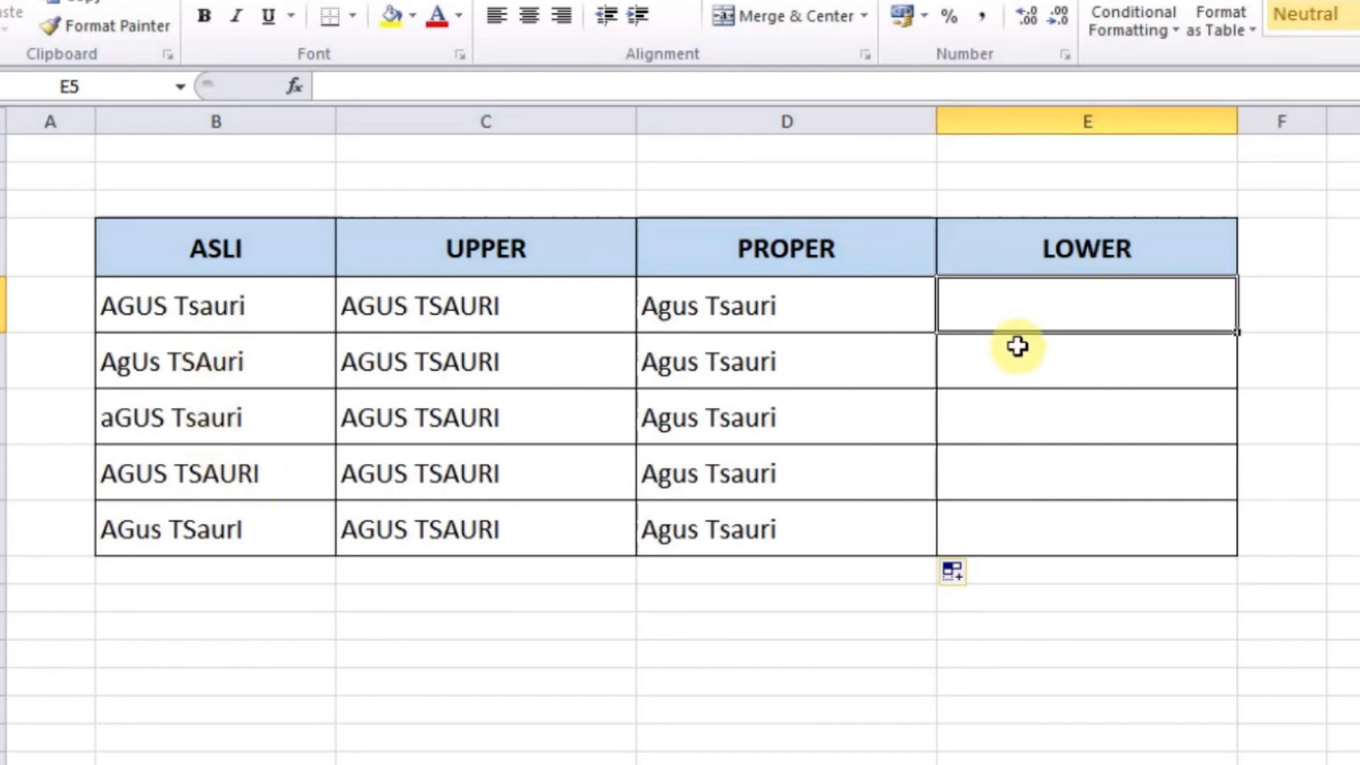
type("=lower(")
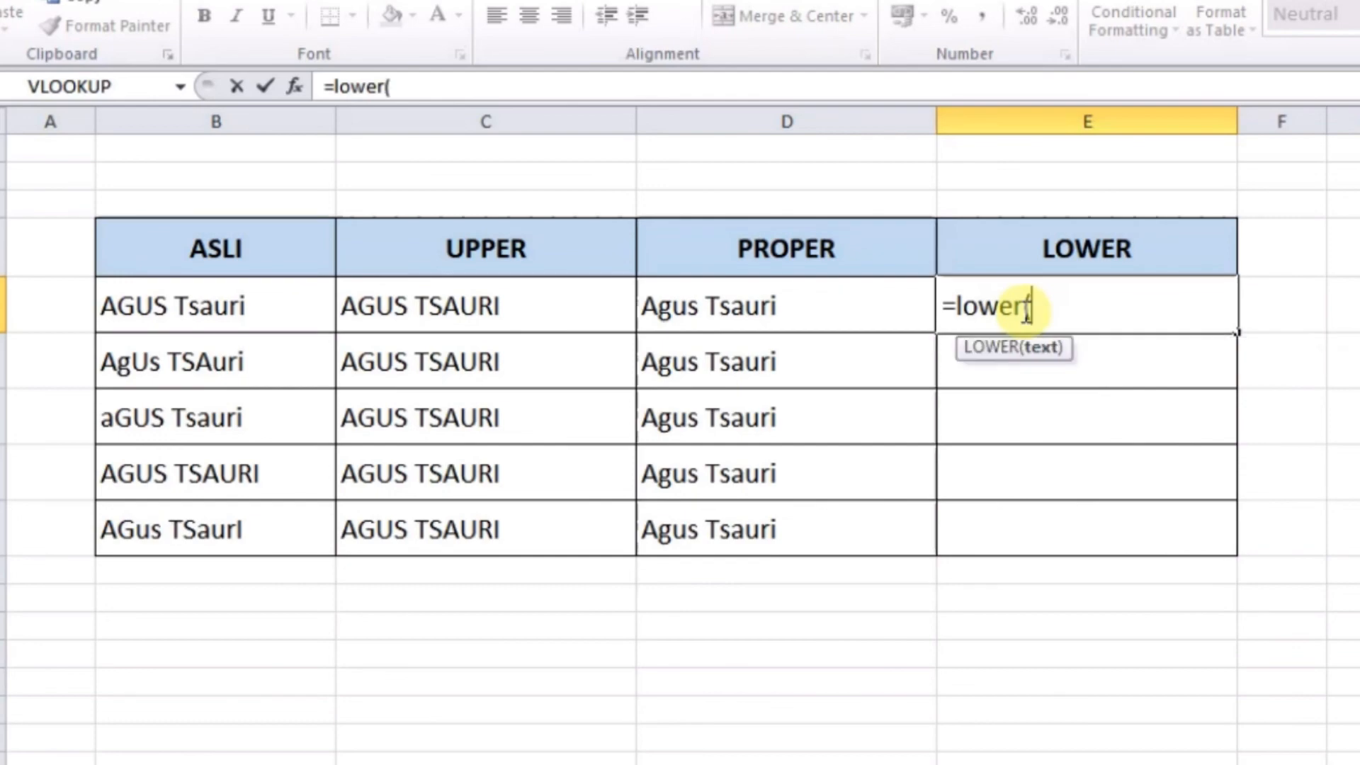
left_click(259, 314)
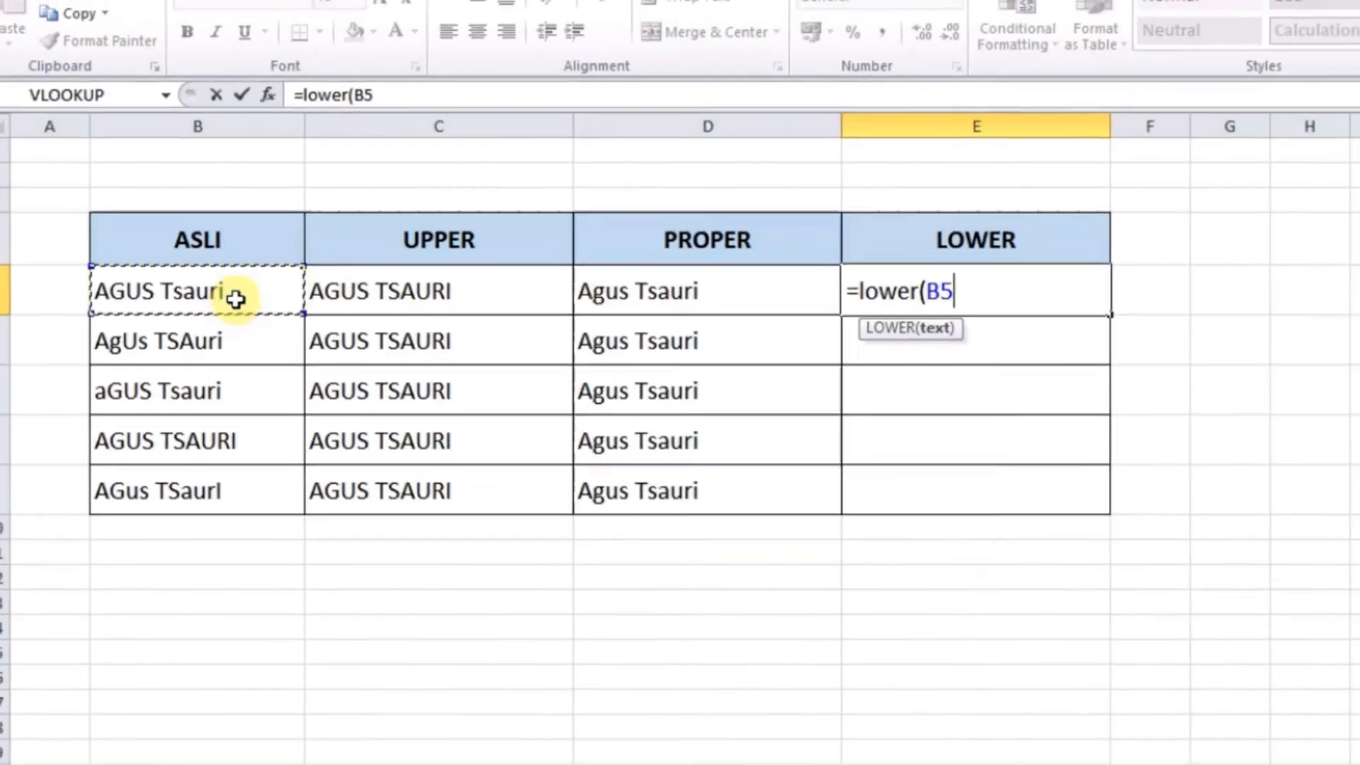
key("Return")
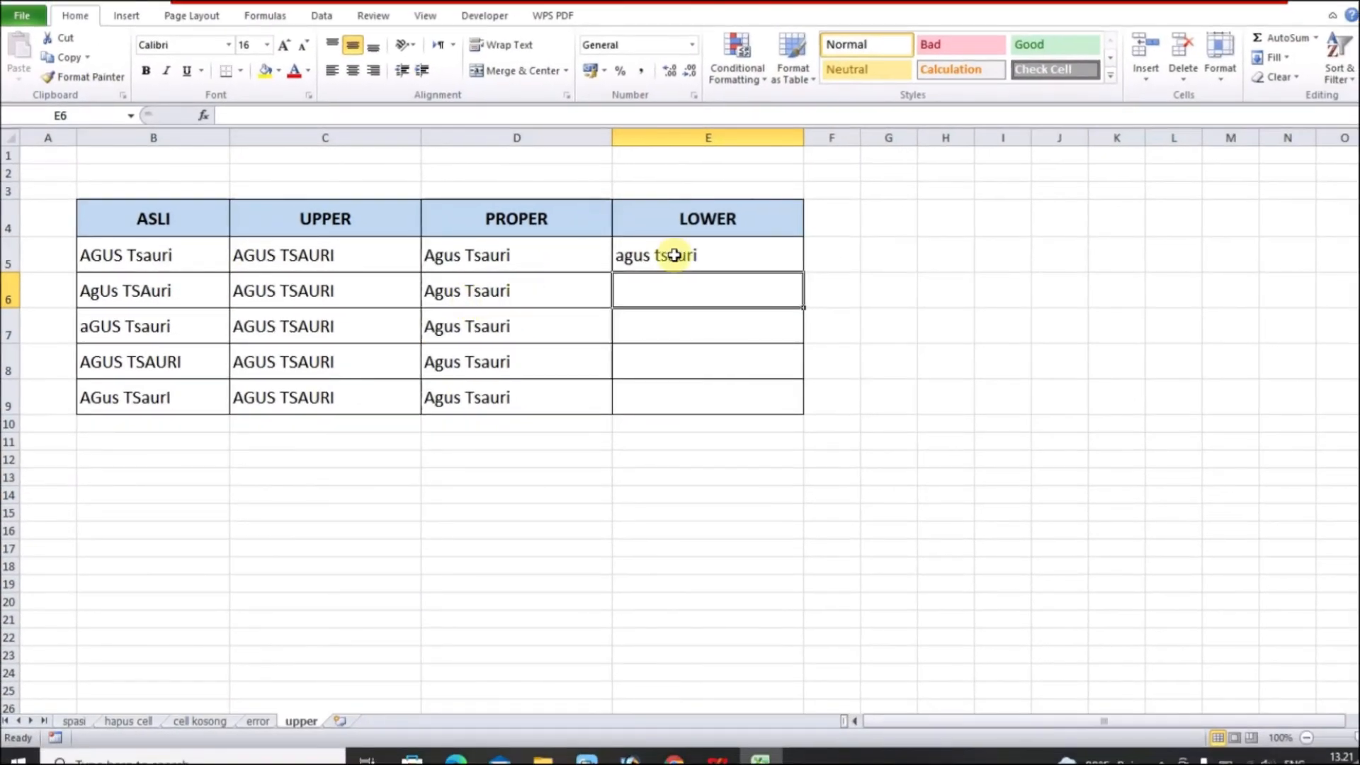
left_click(674, 255)
double_click(805, 273)
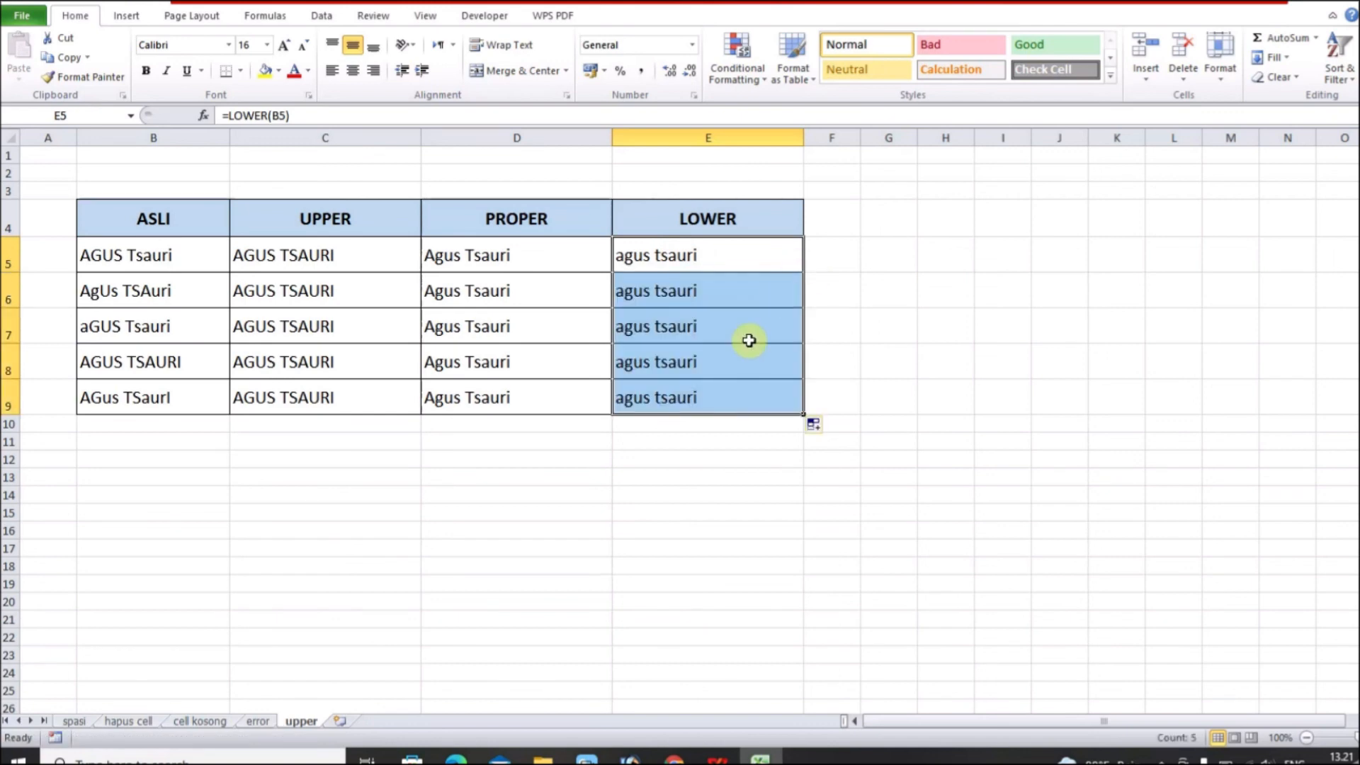
left_click(740, 438)
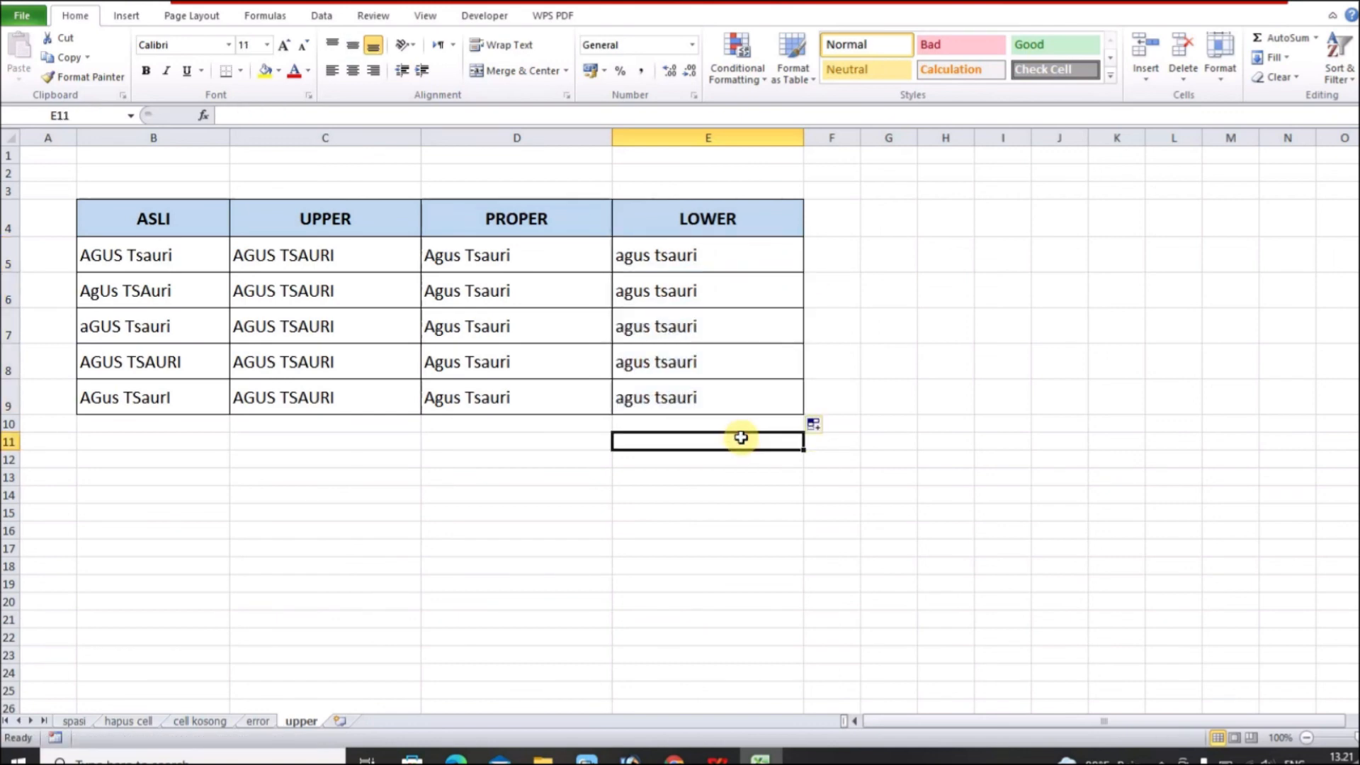